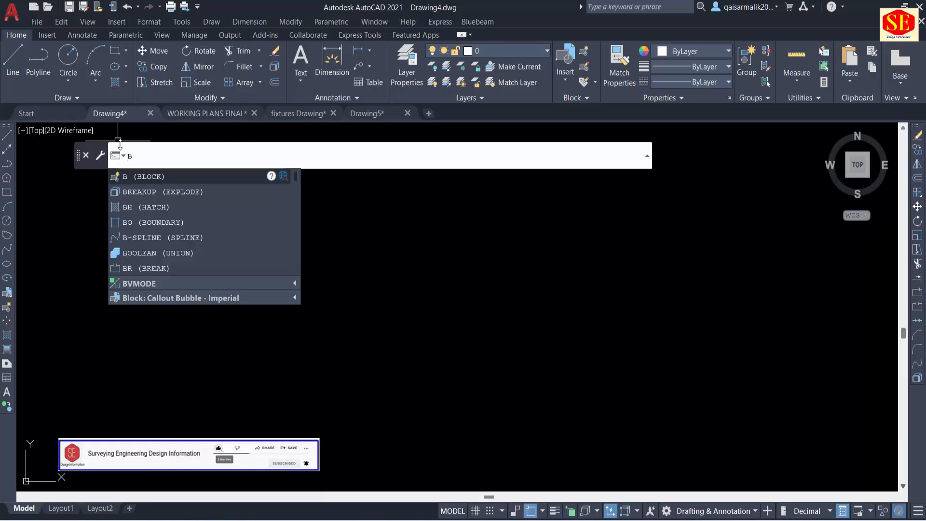
# Open the Block Definition dialog to view its settings, and close it without defining a block.
pyautogui.click(158, 178)
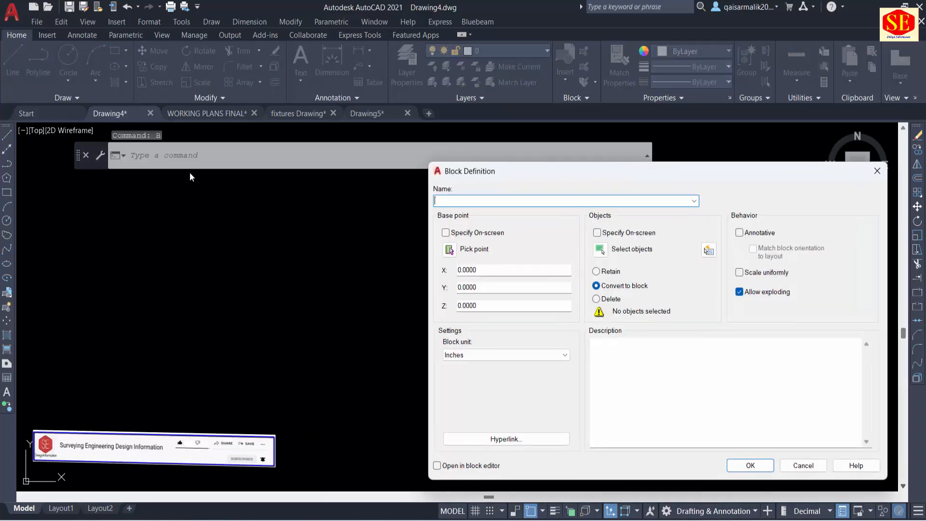
pyautogui.press('Escape')
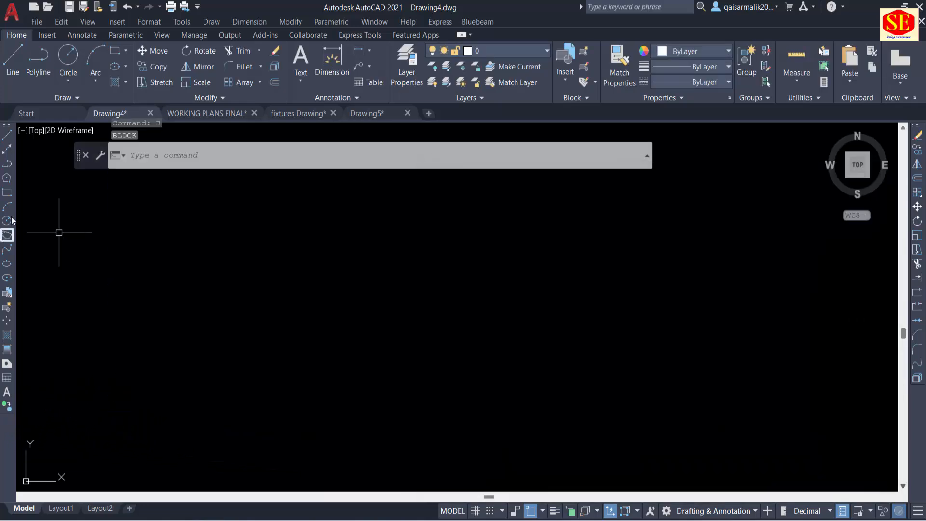
pyautogui.click(7, 307)
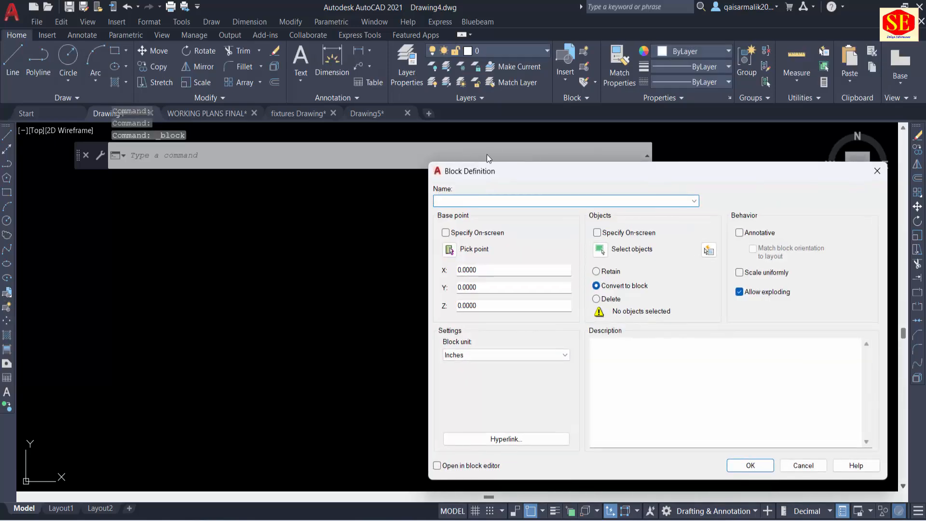
pyautogui.press('Escape')
pyautogui.click(211, 22)
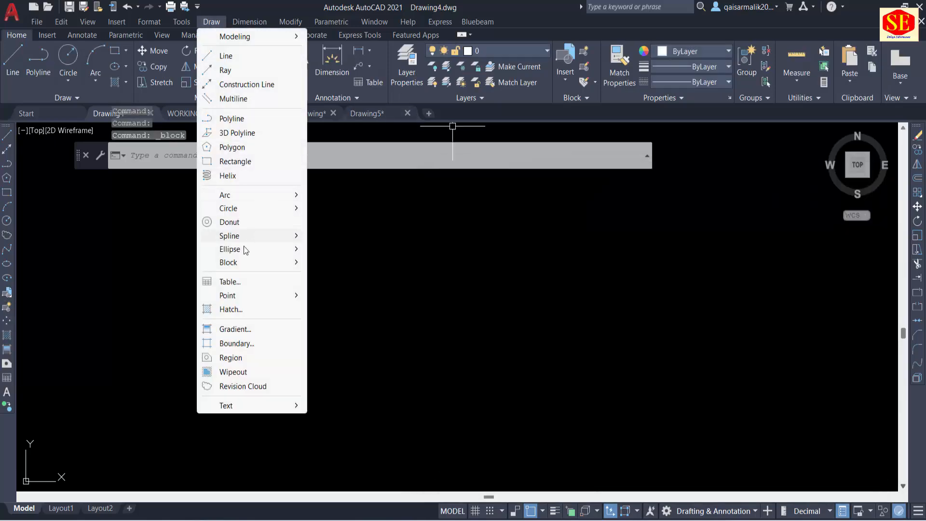
pyautogui.moveTo(239, 265)
pyautogui.click(344, 265)
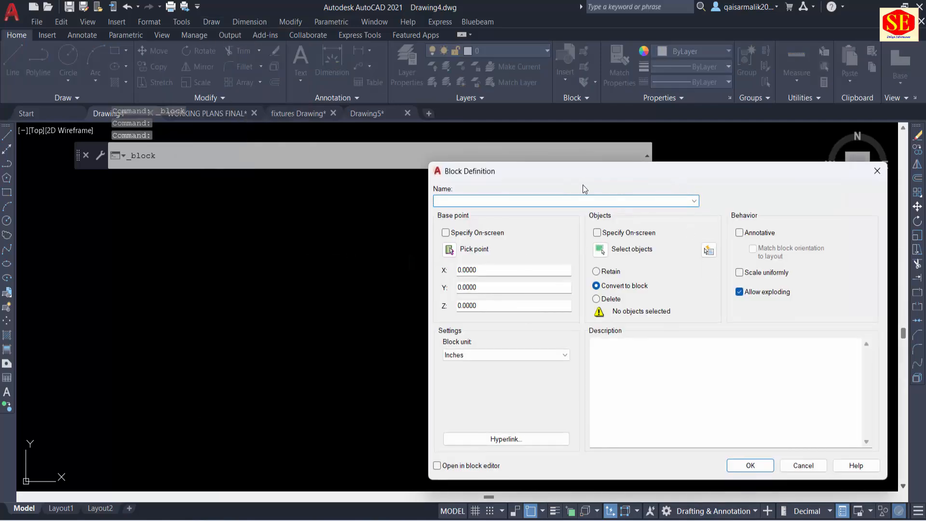
pyautogui.press('Escape')
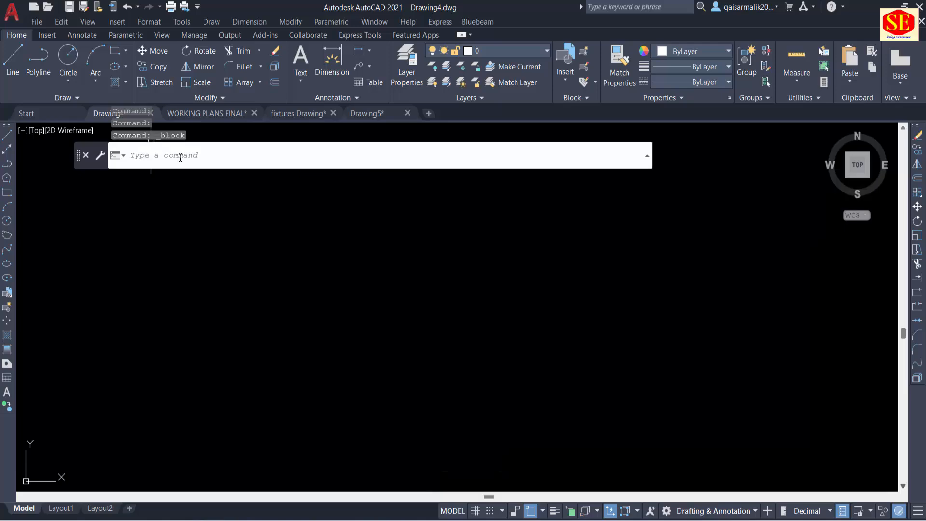
# Switch to the WORKING PLANS FINAL drawing and examine its floor plans, including the emergency exit stair between grid lines 2 and 3.
pyautogui.click(204, 114)
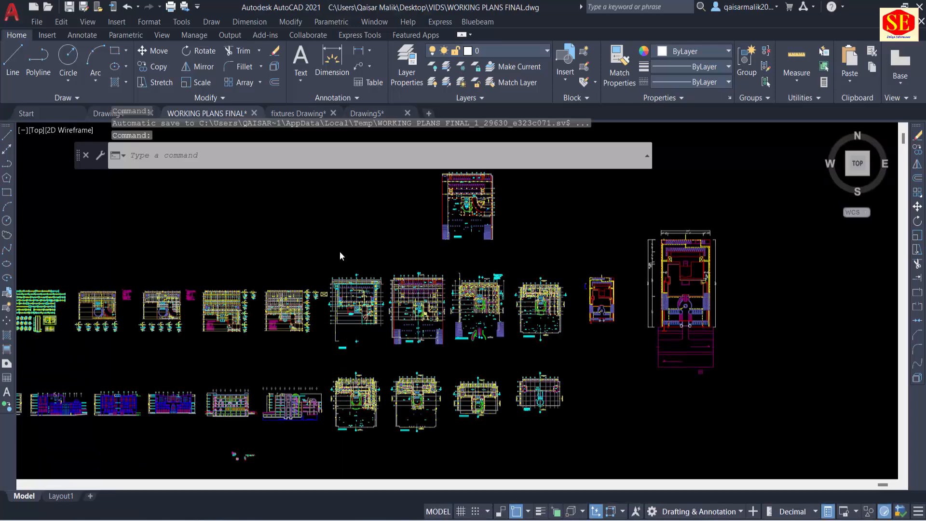
pyautogui.scroll(2, 149, 324)
pyautogui.moveTo(219, 316); pyautogui.dragTo(354, 294, button='middle')
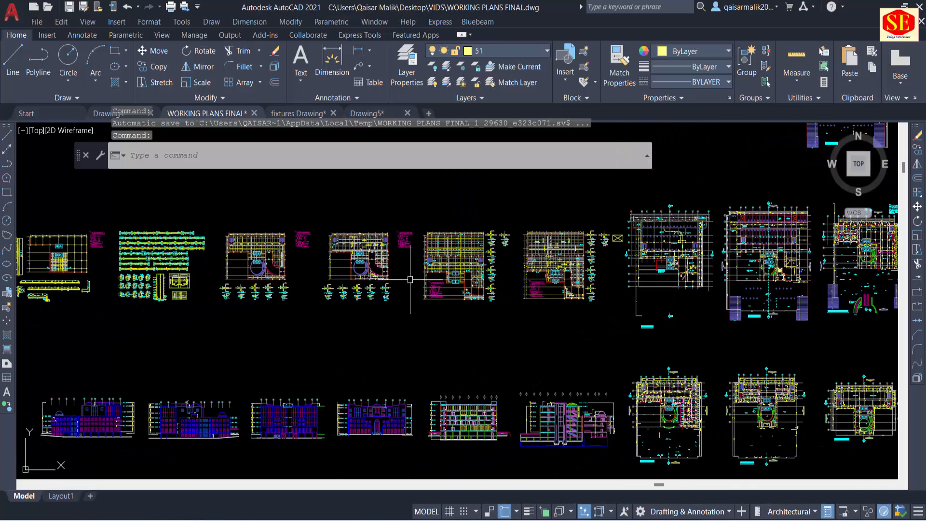
pyautogui.scroll(4, 593, 261)
pyautogui.scroll(-2, 593, 261)
pyautogui.moveTo(694, 270); pyautogui.dragTo(505, 295, button='middle')
pyautogui.scroll(2, 451, 317)
pyautogui.moveTo(566, 294); pyautogui.dragTo(408, 298, button='middle')
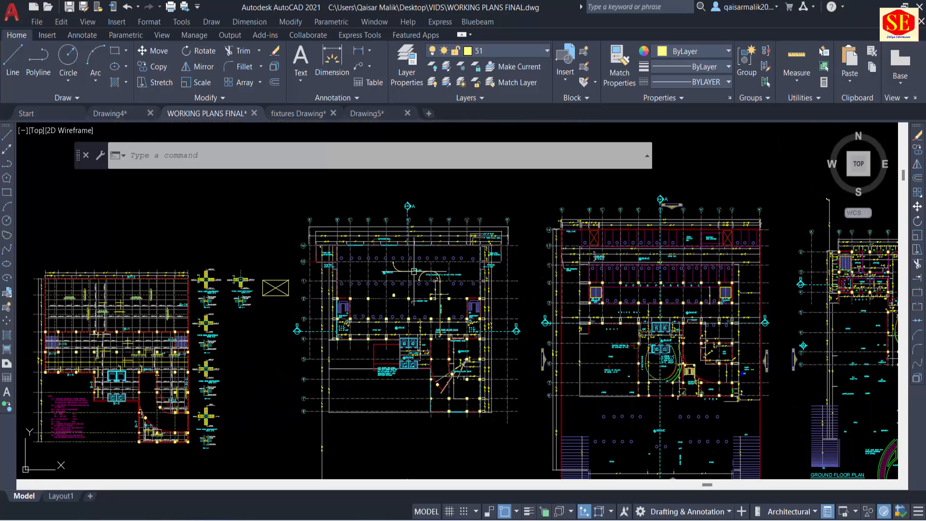
pyautogui.scroll(4, 447, 290)
pyautogui.moveTo(489, 268); pyautogui.dragTo(328, 299, button='middle')
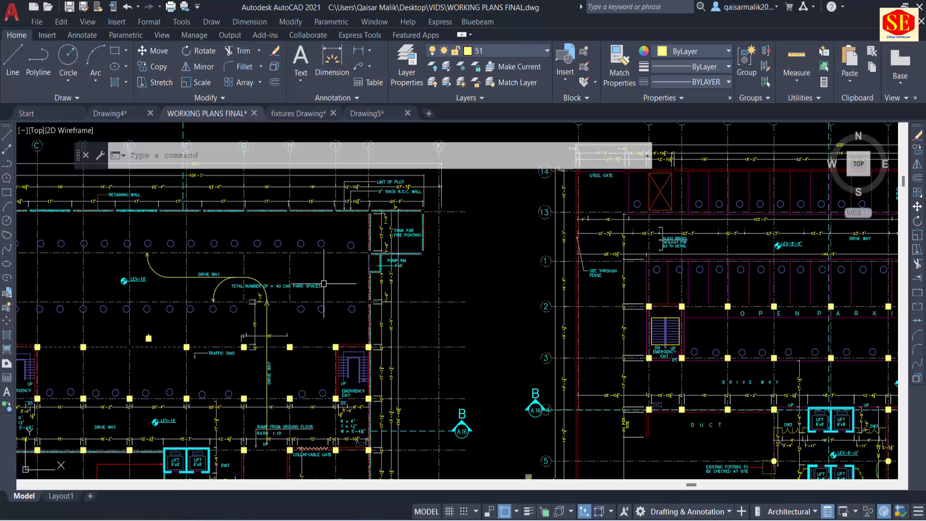
pyautogui.scroll(4, 668, 351)
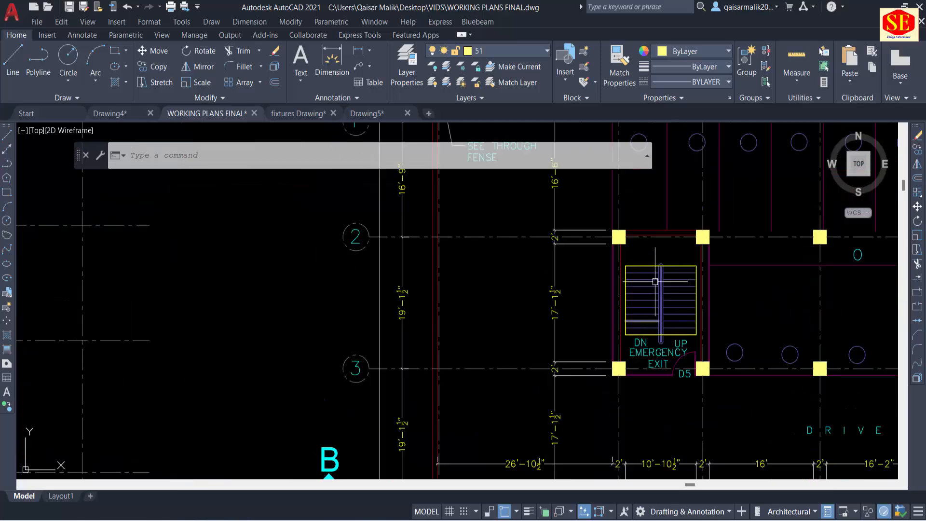
# Copy the emergency exit stair between grid lines 2 and 3 to the parking area above the TRAFFIC SING label in the neighbouring plan.
pyautogui.press('Escape')
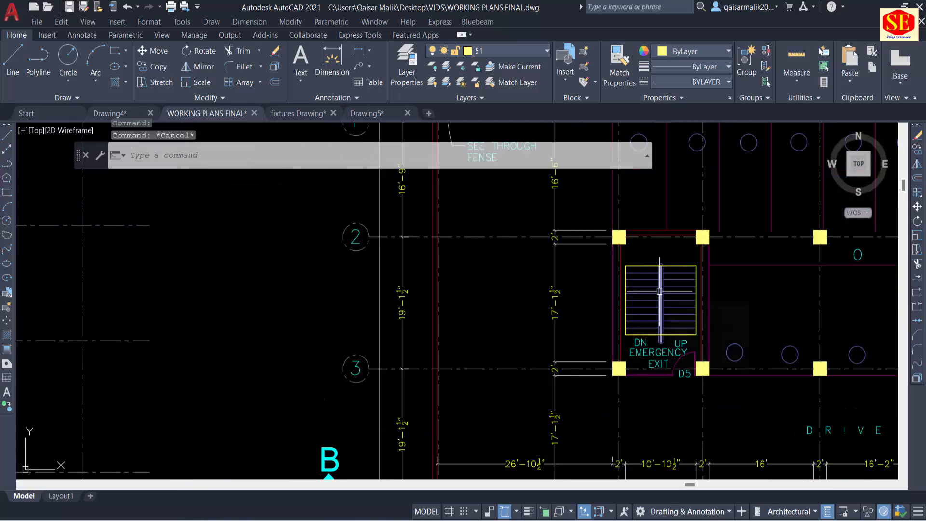
pyautogui.write('M')
pyautogui.press('Escape')
pyautogui.write('c')
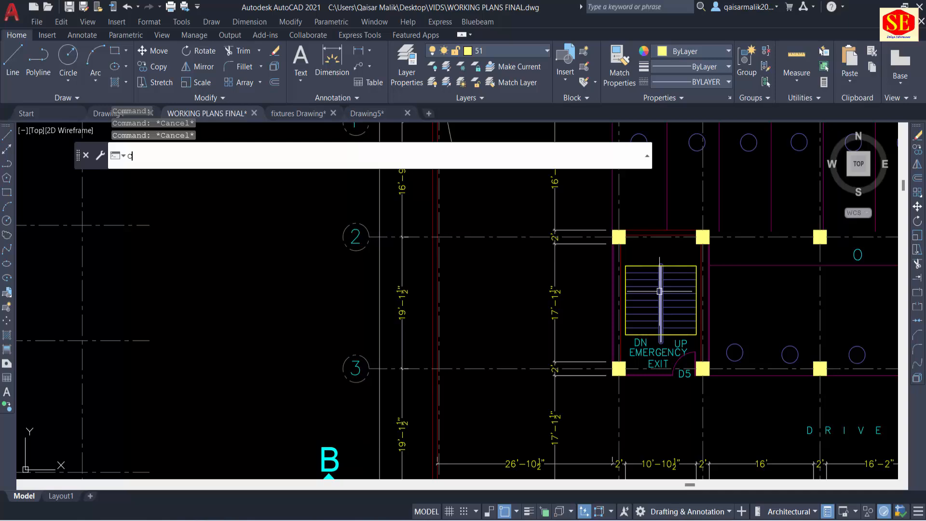
pyautogui.write('o')
pyautogui.press('Return')
pyautogui.click(608, 257)
pyautogui.click(699, 338)
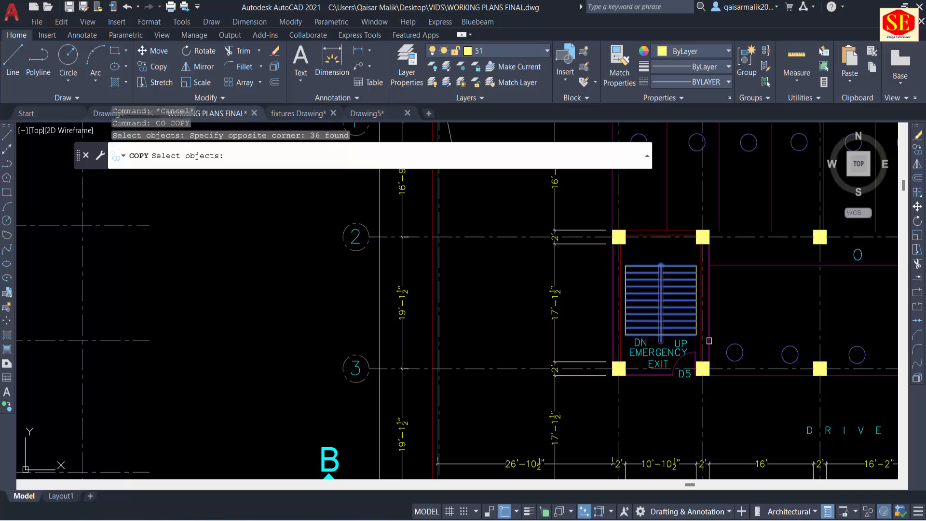
pyautogui.press('Return')
pyautogui.click(705, 333)
pyautogui.scroll(-2, 526, 306)
pyautogui.scroll(-1, 376, 311)
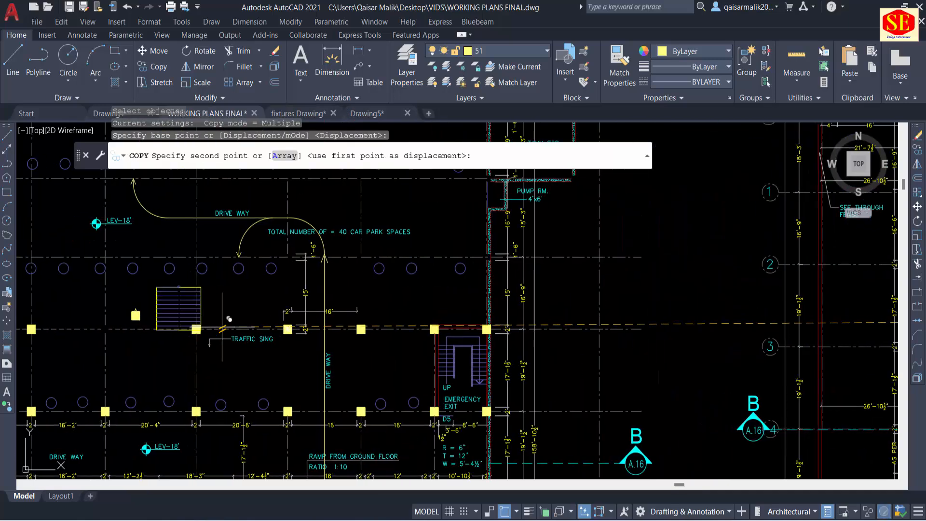
pyautogui.scroll(3, 256, 305)
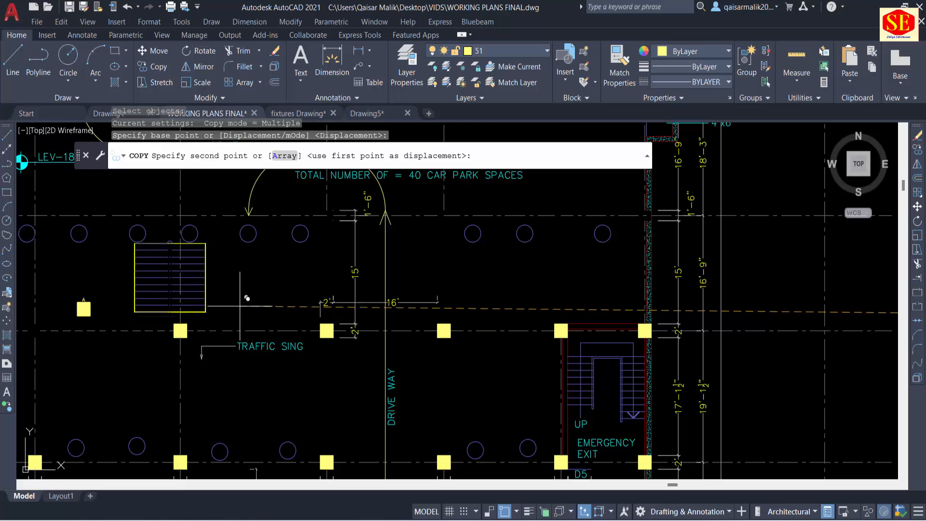
pyautogui.click(255, 300)
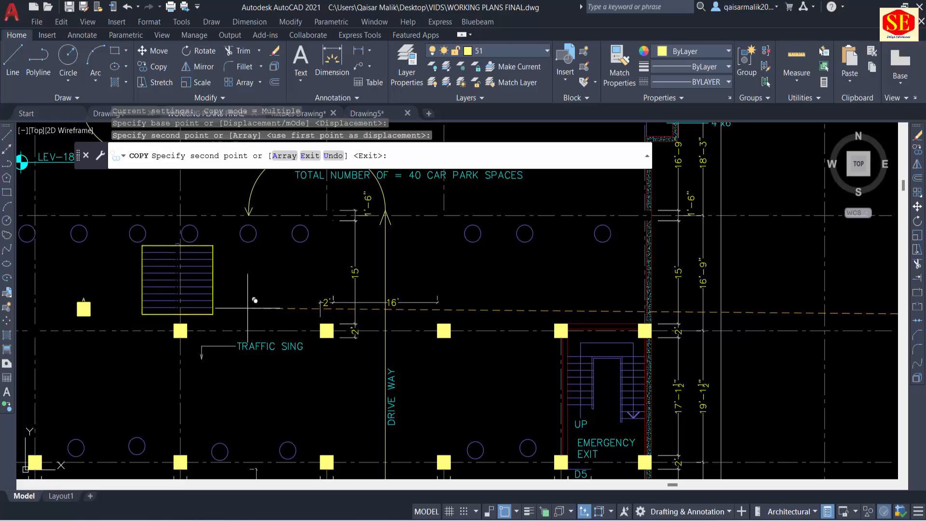
pyautogui.press('Escape')
# Move the copied stair's yellow outline and right-hand treads a short distance up and to the right.
pyautogui.write('m')
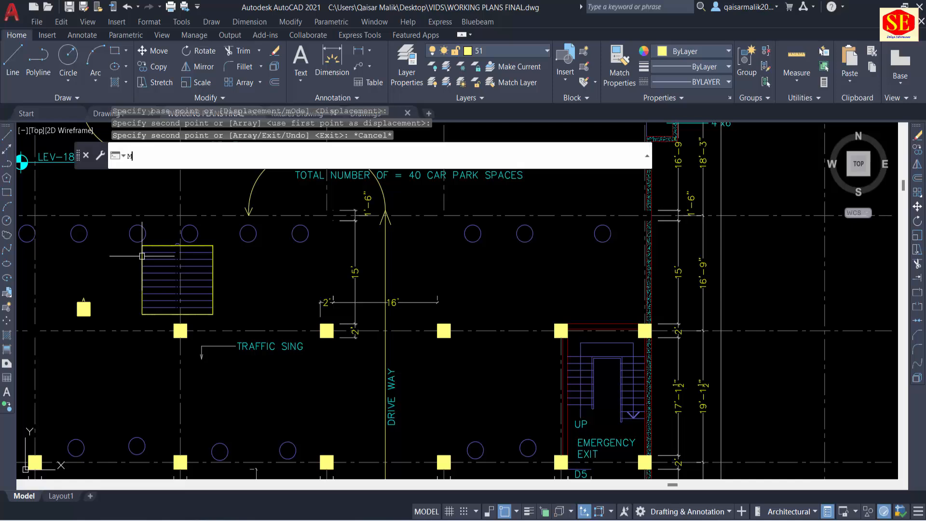
pyautogui.press('Return')
pyautogui.scroll(4, 136, 253)
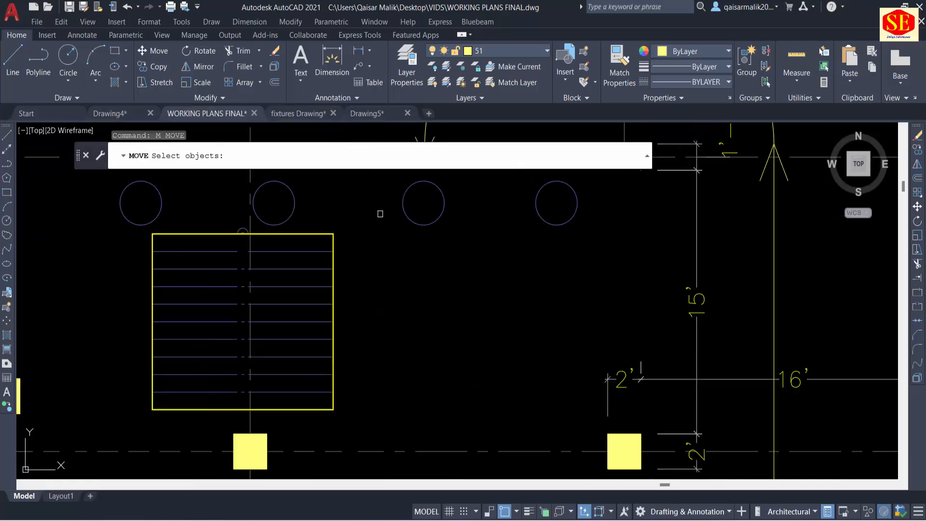
pyautogui.click(347, 216)
pyautogui.click(247, 444)
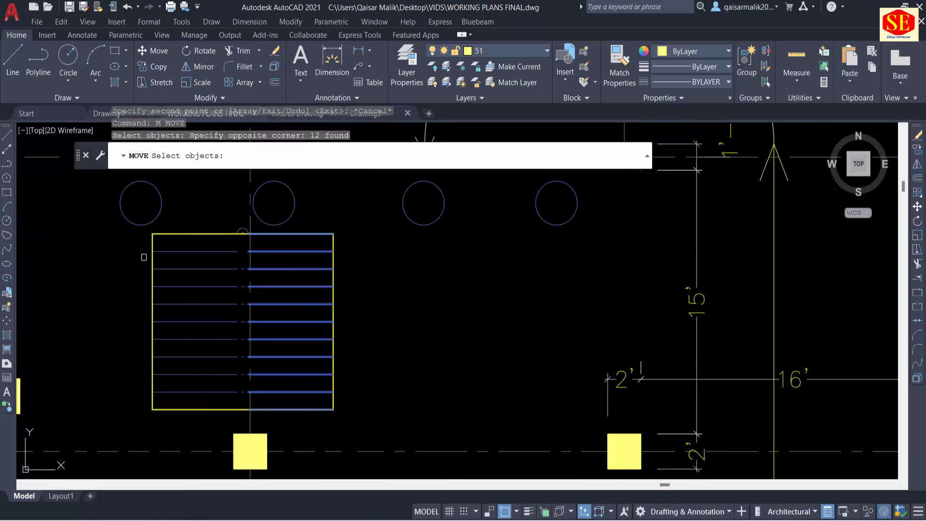
pyautogui.click(139, 232)
pyautogui.click(230, 391)
pyautogui.press('Return')
pyautogui.click(222, 357)
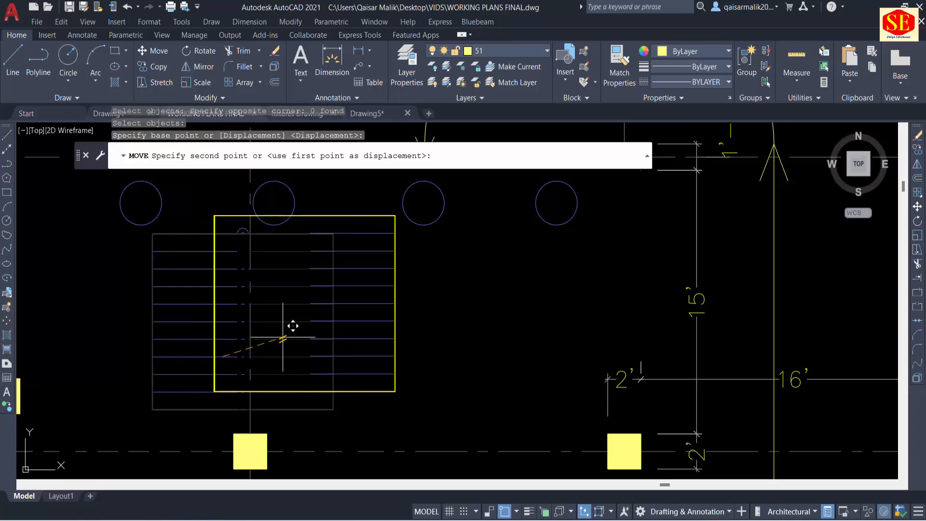
pyautogui.click(262, 336)
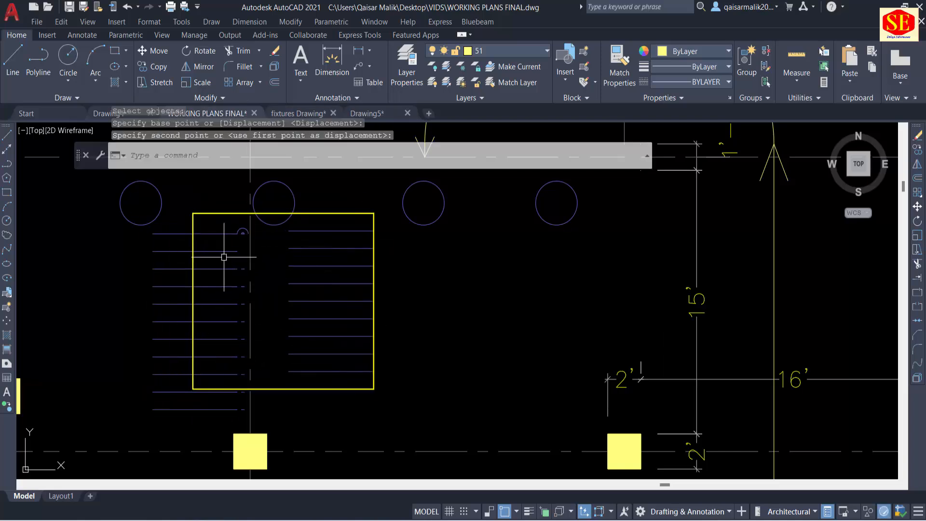
# Undo the move of the stair lines and the stair copy.
pyautogui.press('Escape')
pyautogui.write('u')
pyautogui.press('Return')
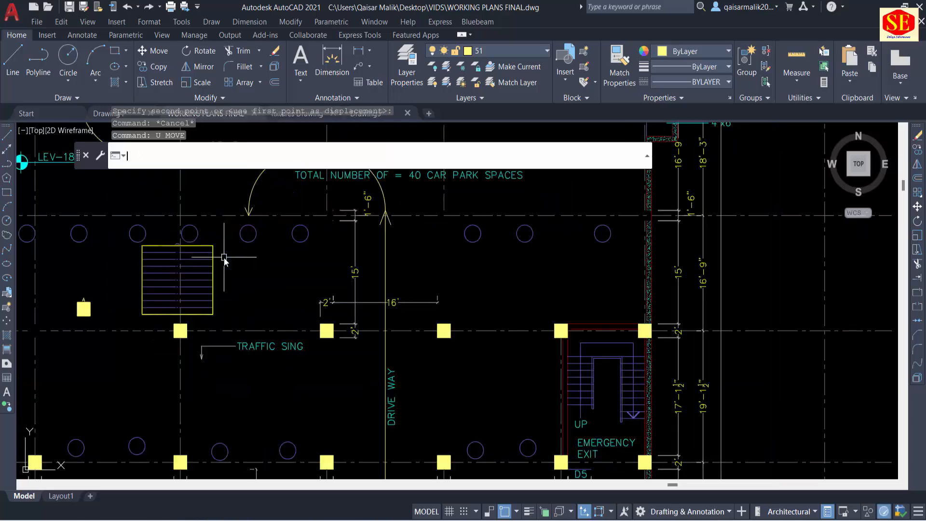
pyautogui.write('u')
pyautogui.press('Return')
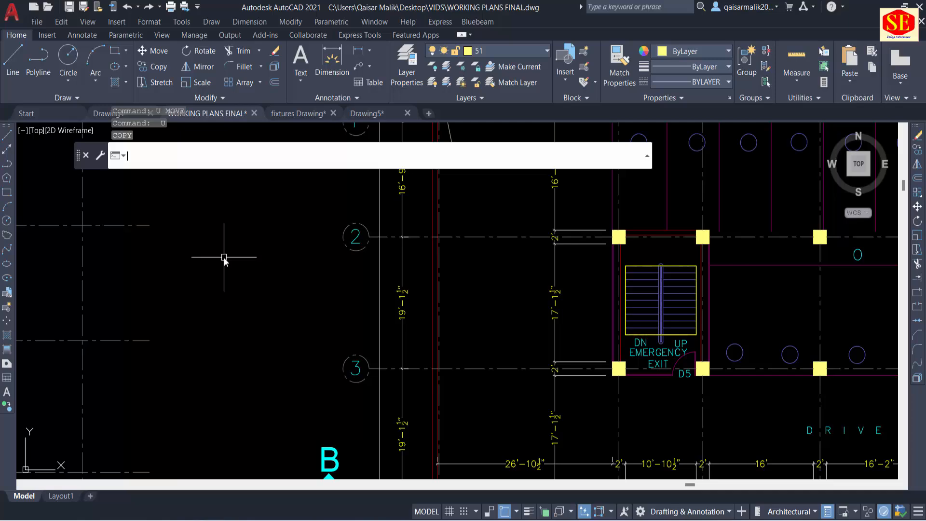
# Switch to the fixtures Drawing and examine its floor patterns, mix symbols and traffic signs.
pyautogui.scroll(-4, 242, 320)
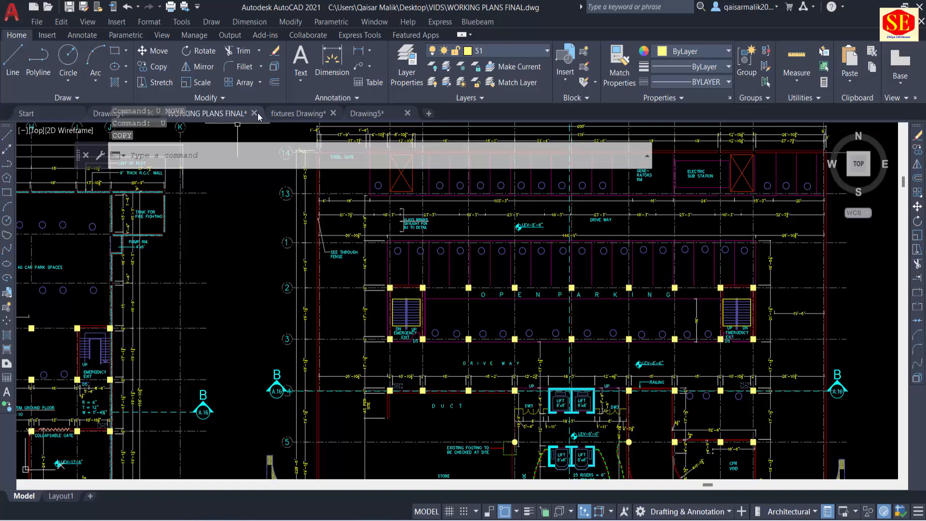
pyautogui.click(288, 115)
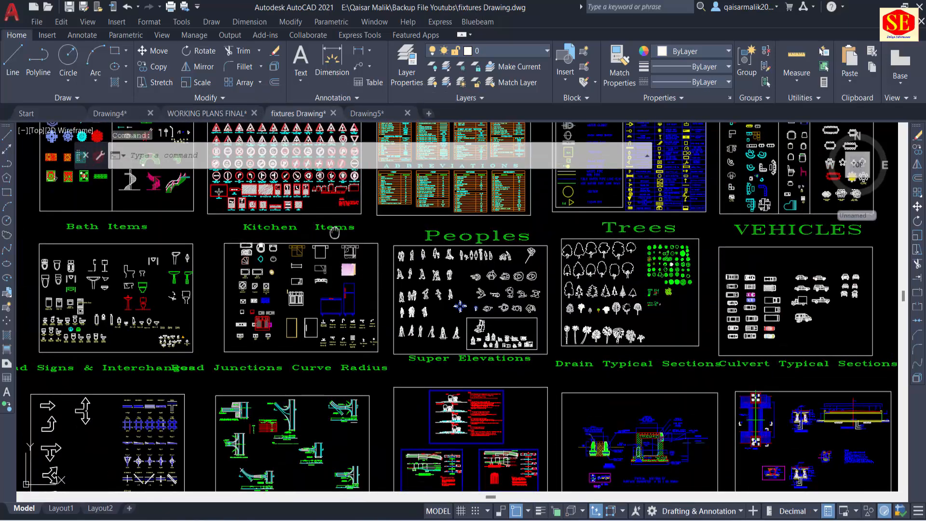
pyautogui.moveTo(340, 216); pyautogui.dragTo(340, 355, button='middle')
pyautogui.scroll(2, 127, 254)
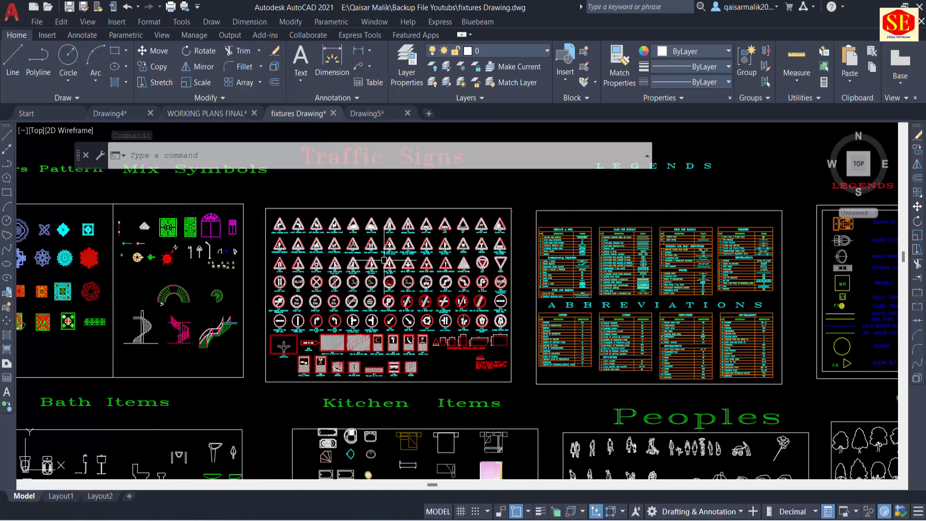
pyautogui.moveTo(283, 266); pyautogui.dragTo(382, 268, button='middle')
pyautogui.scroll(2, 194, 221)
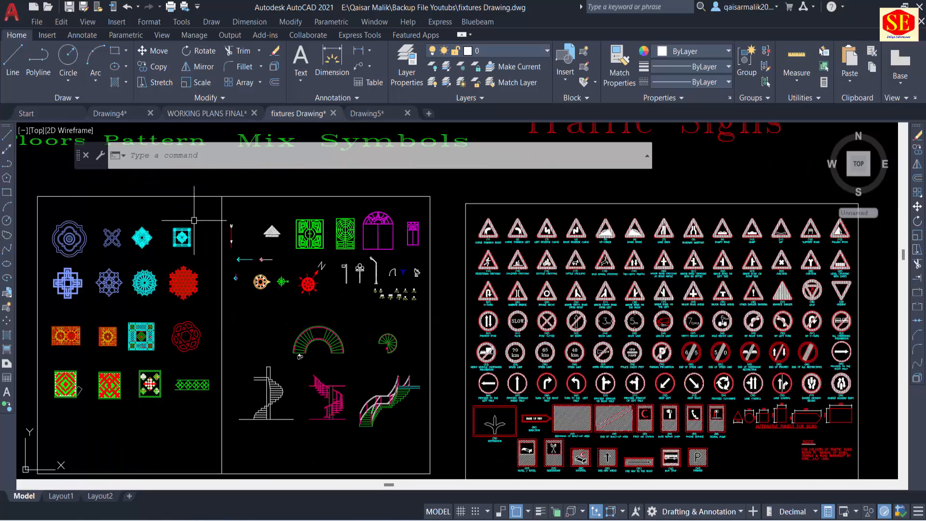
pyautogui.moveTo(836, 322); pyautogui.dragTo(391, 266, button='middle')
pyautogui.scroll(-5, 392, 266)
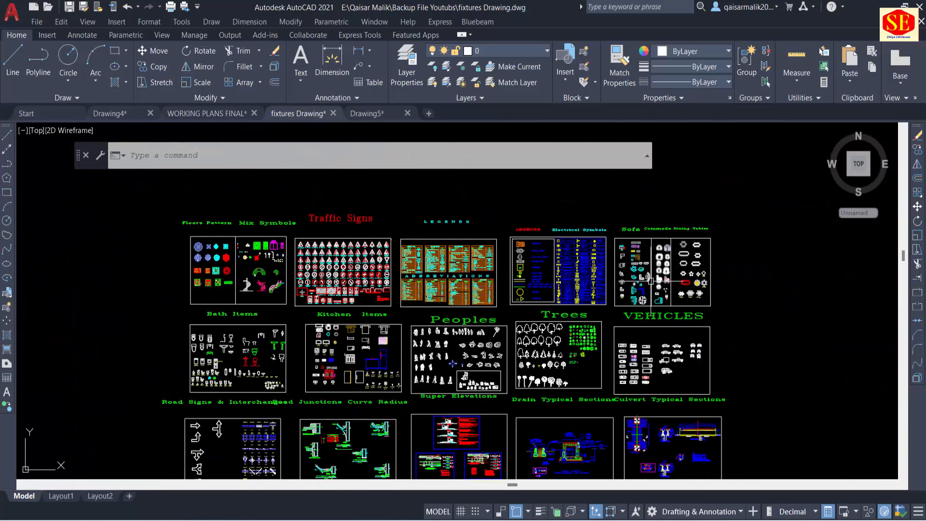
# Examine the sofa, chair and dining table symbols in the fixtures Drawing.
pyautogui.scroll(4, 660, 262)
pyautogui.scroll(2, 620, 211)
pyautogui.scroll(2, 573, 226)
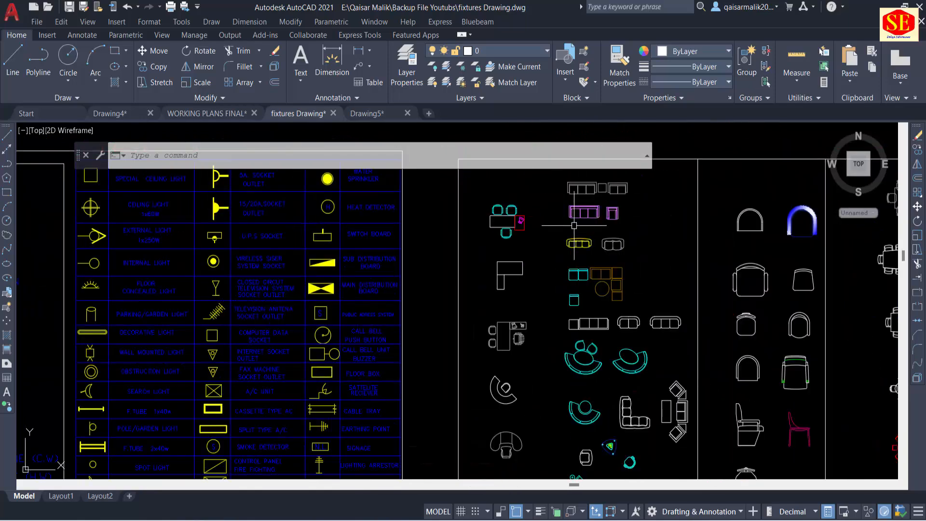
pyautogui.moveTo(573, 223)
pyautogui.mouseDown(button='middle')
pyautogui.moveTo(397, 331)
pyautogui.moveTo(451, 322)
pyautogui.moveTo(459, 264)
pyautogui.mouseUp(button='middle')
pyautogui.moveTo(602, 347); pyautogui.dragTo(464, 321, button='middle')
pyautogui.moveTo(670, 410); pyautogui.dragTo(659, 309, button='middle')
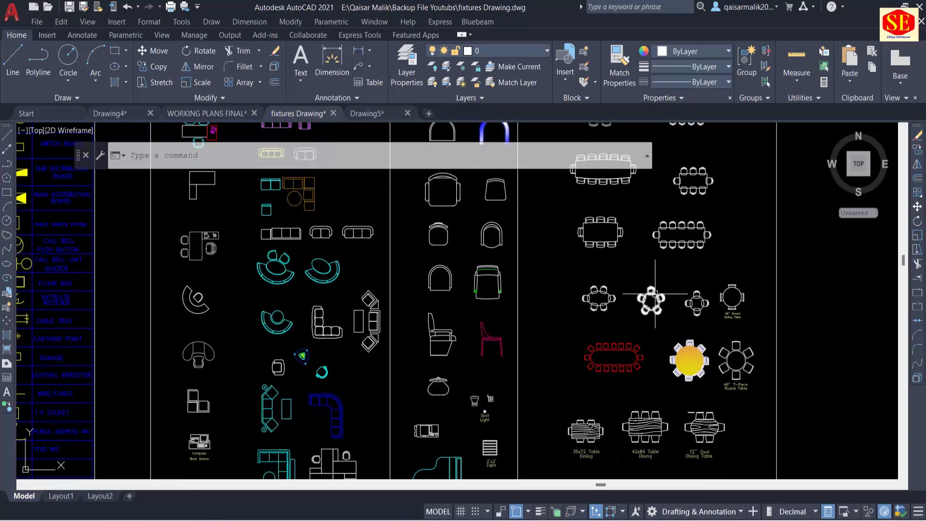
# Examine the vehicle, tree and people symbols in the fixtures Drawing.
pyautogui.scroll(-2, 693, 311)
pyautogui.moveTo(666, 439); pyautogui.dragTo(689, 266, button='middle')
pyautogui.moveTo(678, 401); pyautogui.dragTo(702, 305, button='middle')
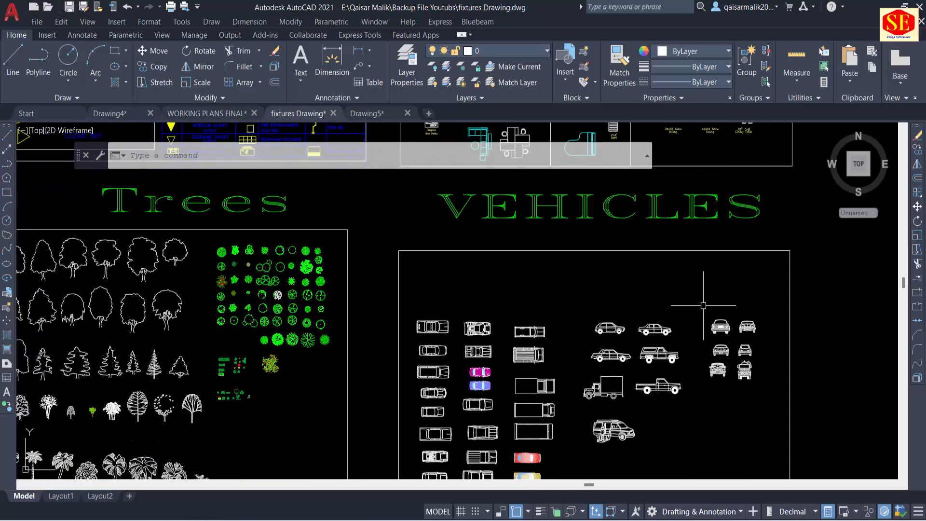
pyautogui.moveTo(555, 394)
pyautogui.mouseDown(button='middle')
pyautogui.moveTo(564, 382)
pyautogui.moveTo(899, 308)
pyautogui.mouseUp(button='middle')
pyautogui.moveTo(456, 275)
pyautogui.mouseDown(button='middle')
pyautogui.moveTo(618, 257)
pyautogui.moveTo(714, 275)
pyautogui.mouseUp(button='middle')
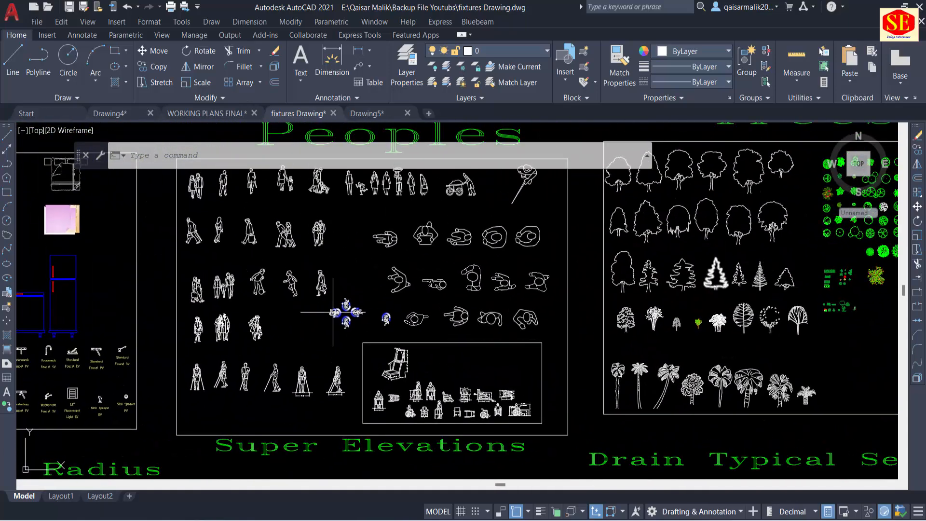
pyautogui.moveTo(223, 259); pyautogui.dragTo(233, 324, button='middle')
pyautogui.scroll(4, 261, 288)
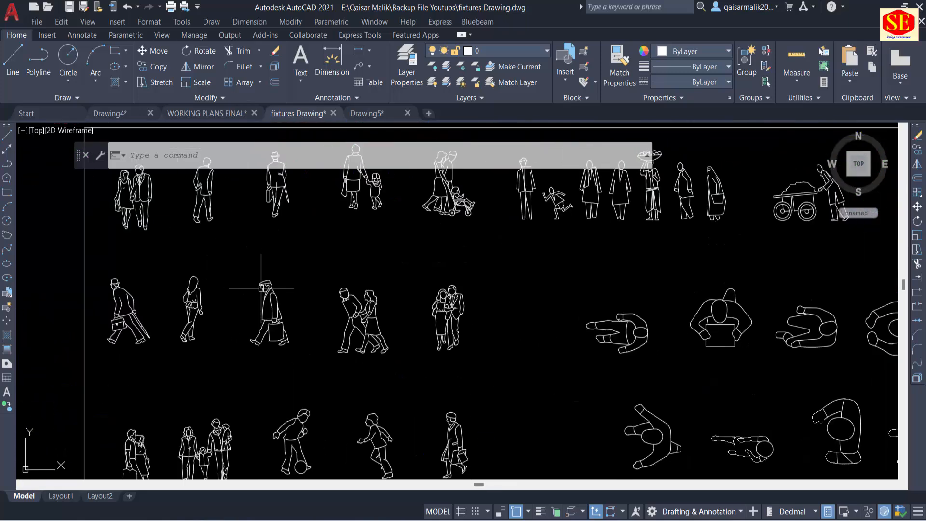
pyautogui.scroll(-7, 260, 288)
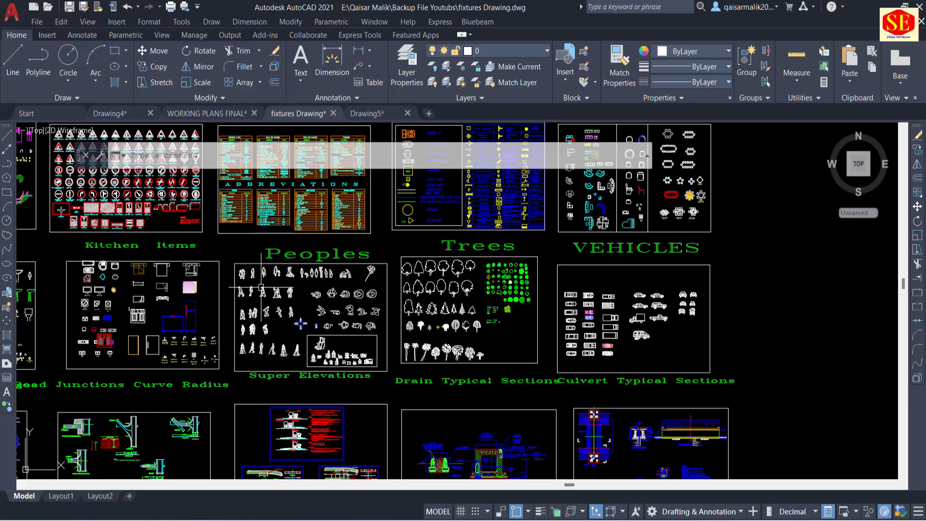
# Switch to the WORKING PLANS FINAL drawing and examine its floor plans and site plan.
pyautogui.click(208, 113)
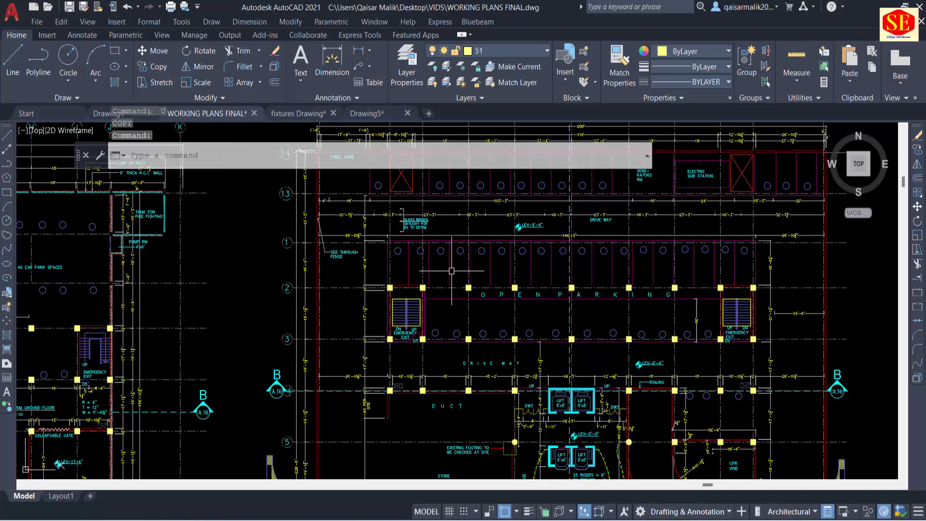
pyautogui.scroll(-7, 451, 271)
pyautogui.press('Escape')
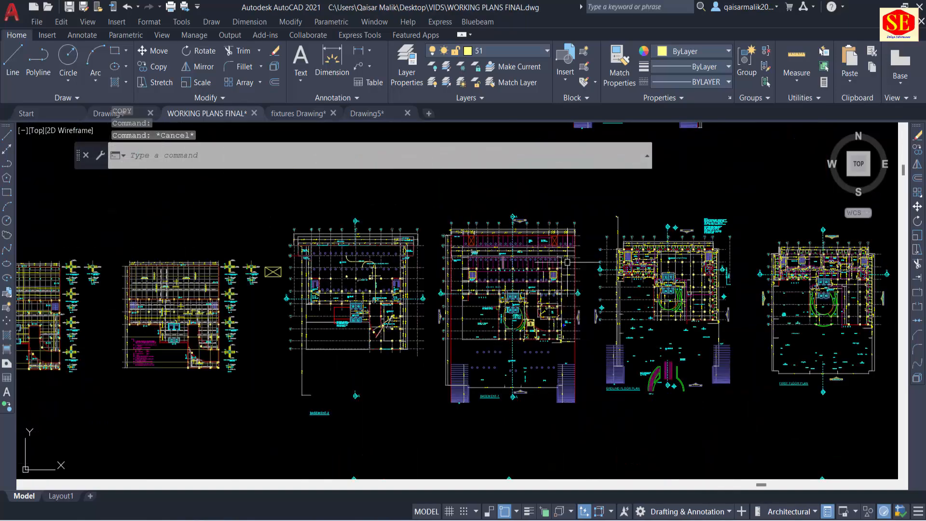
pyautogui.moveTo(604, 277); pyautogui.dragTo(311, 266, button='middle')
pyautogui.scroll(10, 431, 308)
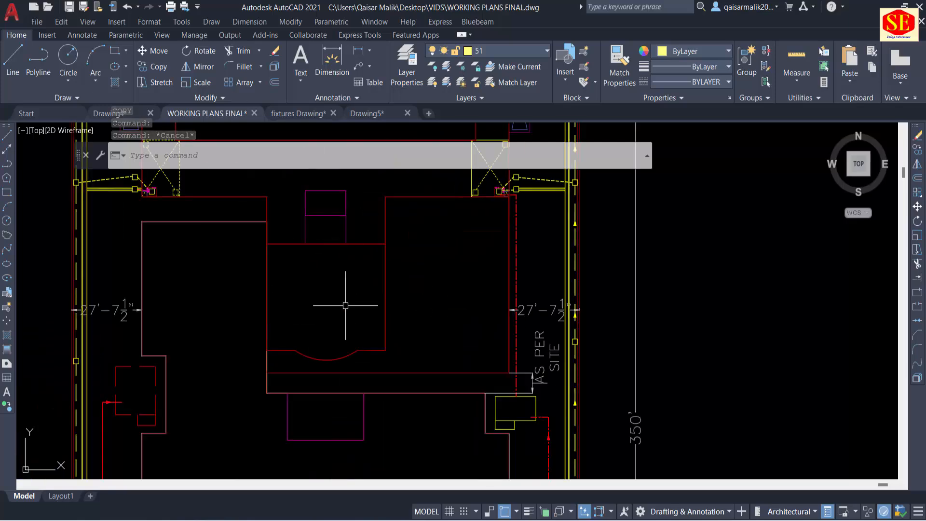
pyautogui.scroll(-3, 343, 306)
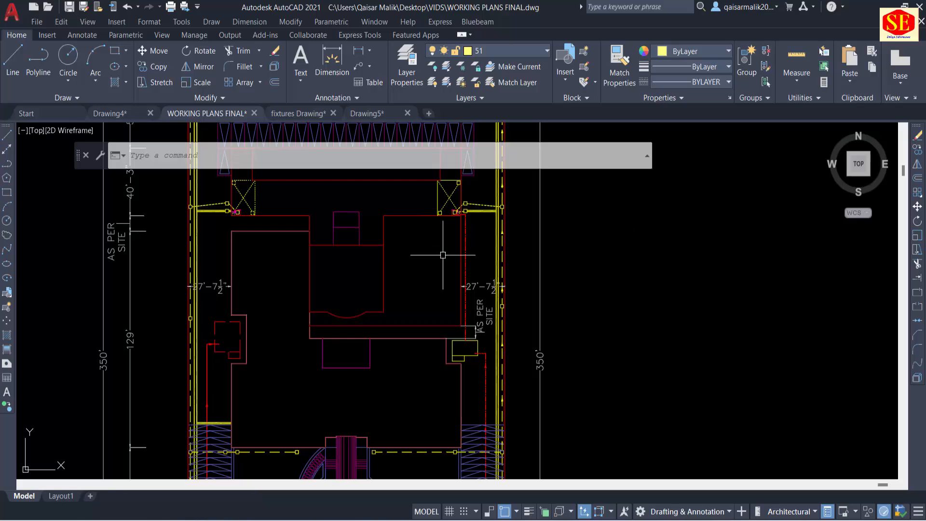
pyautogui.scroll(-5, 441, 252)
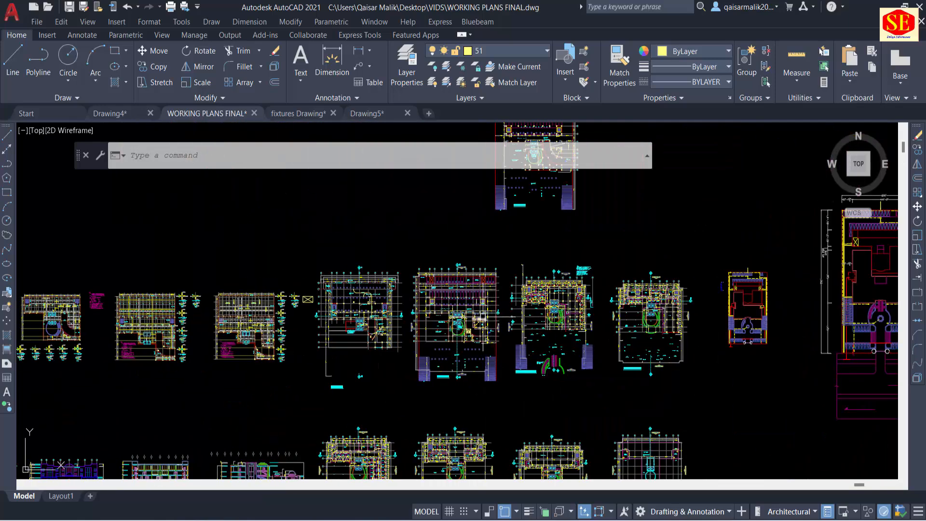
pyautogui.scroll(6, 483, 315)
pyautogui.scroll(4, 433, 236)
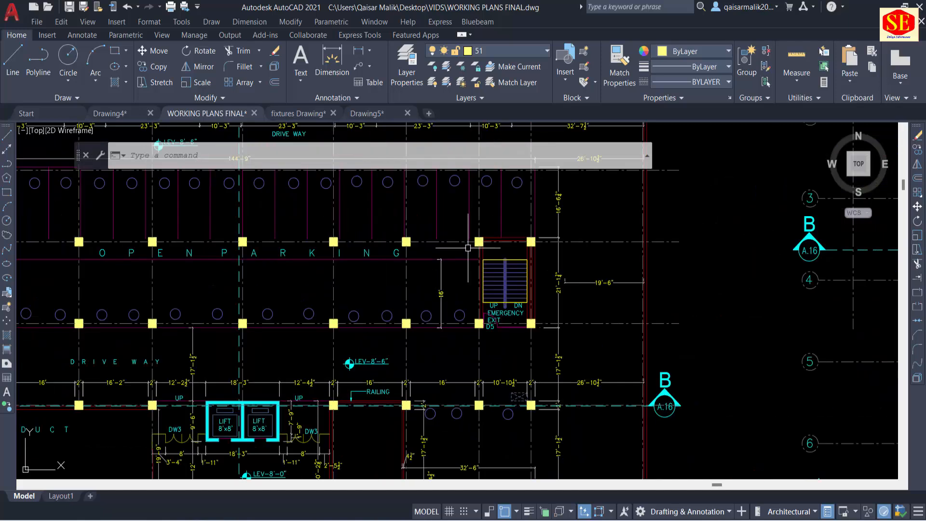
# Copy the emergency exit stair lines with their UP and DN labels to the clipboard.
pyautogui.scroll(4, 467, 248)
pyautogui.click(463, 235)
pyautogui.click(651, 387)
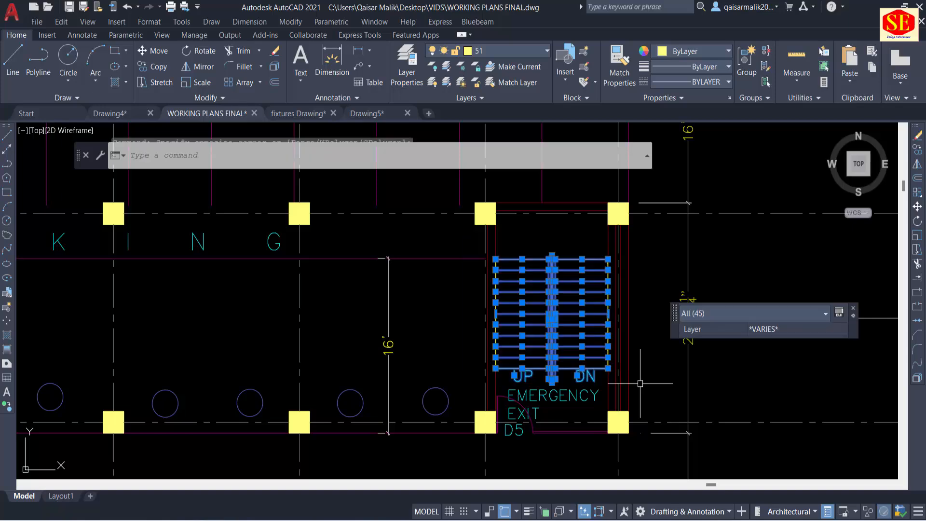
pyautogui.rightClick(555, 313)
pyautogui.moveTo(602, 59)
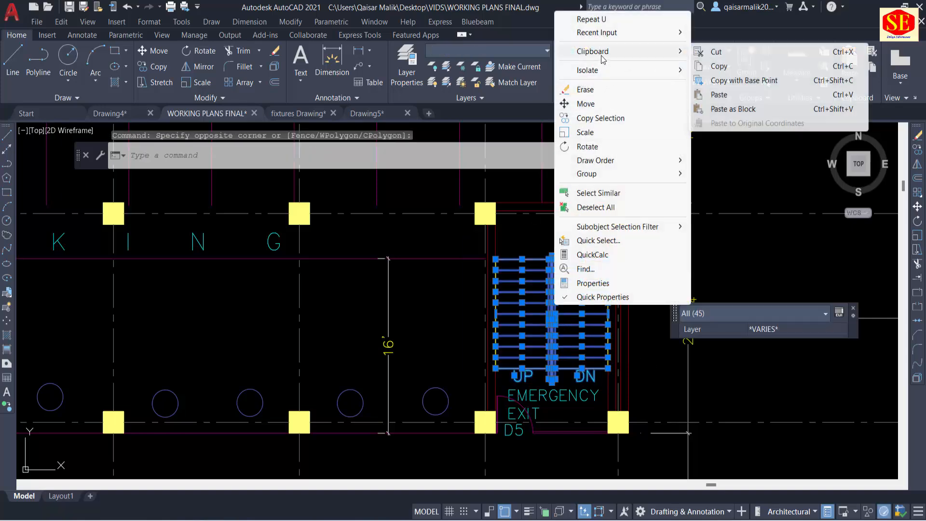
pyautogui.click(718, 66)
# Paste the copied stair as ordinary objects into the empty area beside the BASEMENT-1 plan.
pyautogui.scroll(-8, 223, 331)
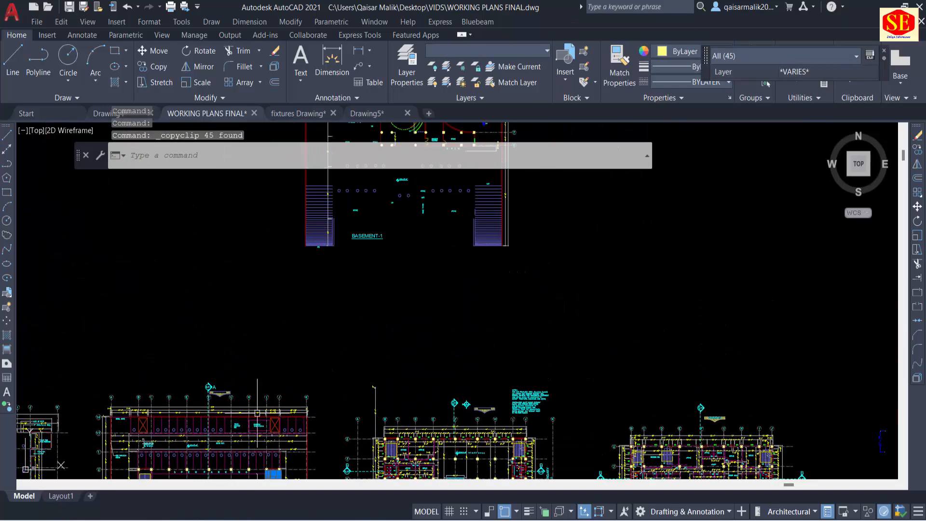
pyautogui.moveTo(266, 300); pyautogui.dragTo(655, 428, button='middle')
pyautogui.rightClick(231, 226)
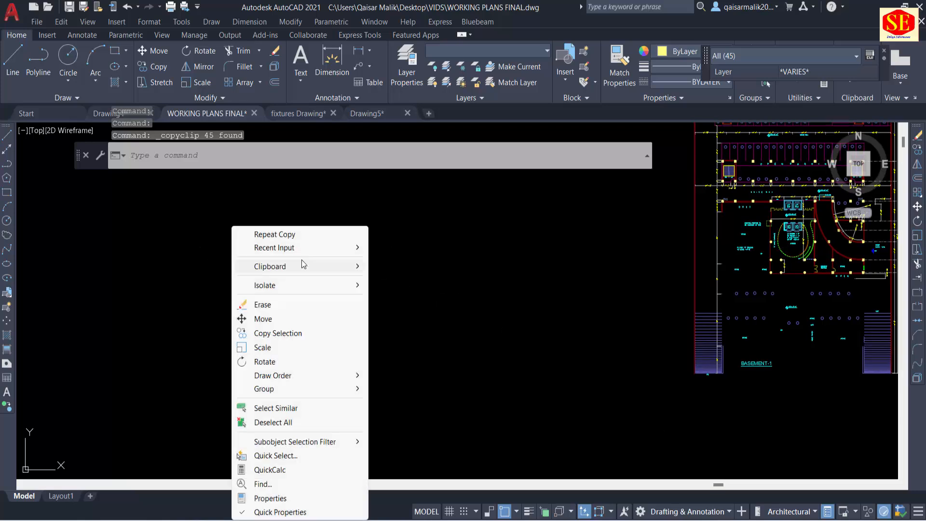
pyautogui.moveTo(299, 263)
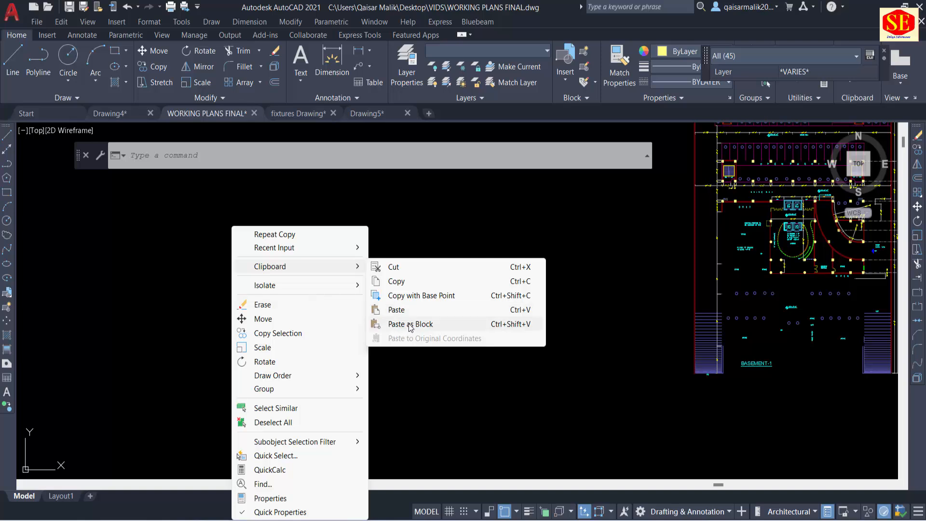
pyautogui.click(396, 310)
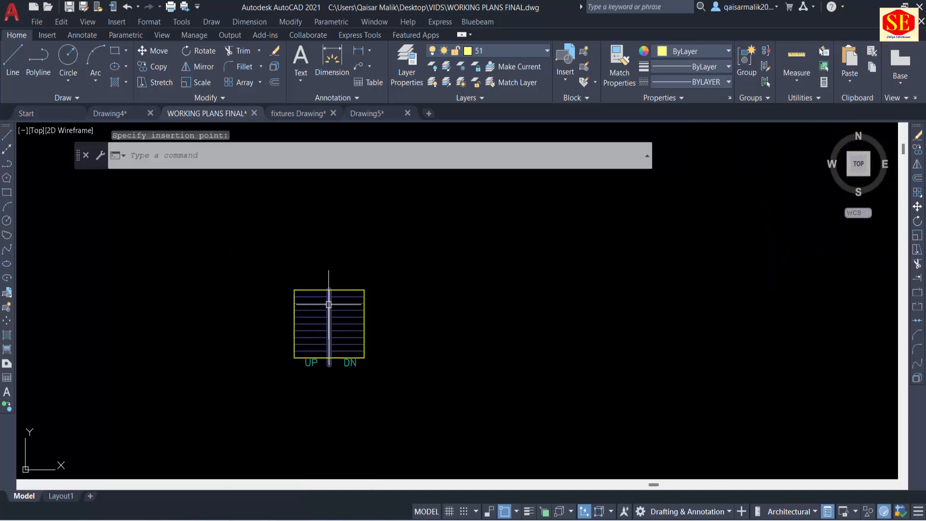
# Select single lines of the pasted stair to check whether they are separate objects, and clear the selection.
pyautogui.click(329, 326)
pyautogui.click(311, 316)
pyautogui.click(346, 340)
pyautogui.click(346, 340)
pyautogui.click(349, 317)
pyautogui.click(352, 304)
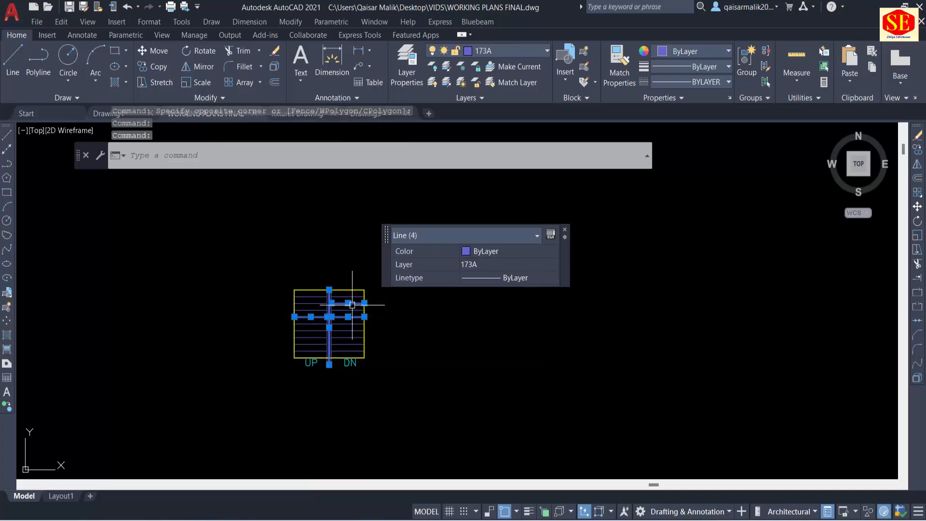
pyautogui.press('Escape')
pyautogui.press('Escape')
pyautogui.press('Escape')
# Paste the copied stair as a block above and beside the loose-line stair copy.
pyautogui.rightClick(293, 200)
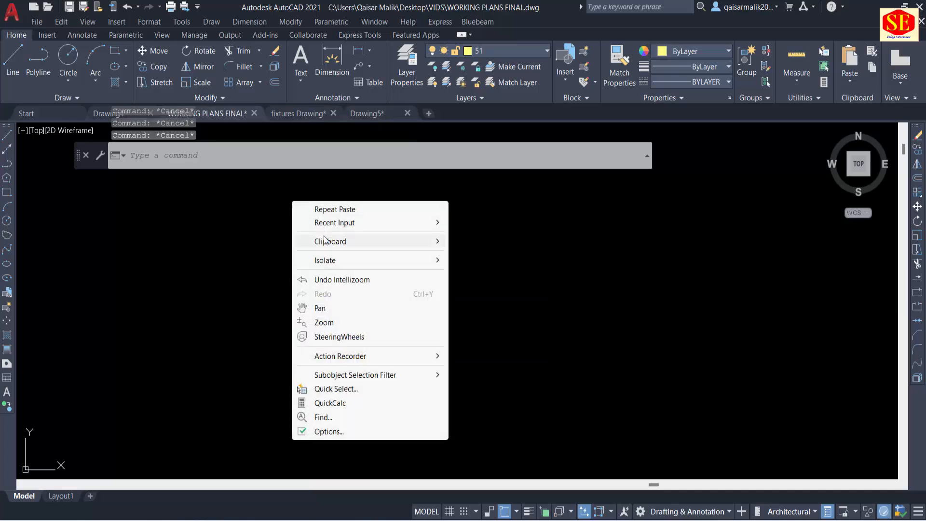
pyautogui.moveTo(324, 240)
pyautogui.click(482, 297)
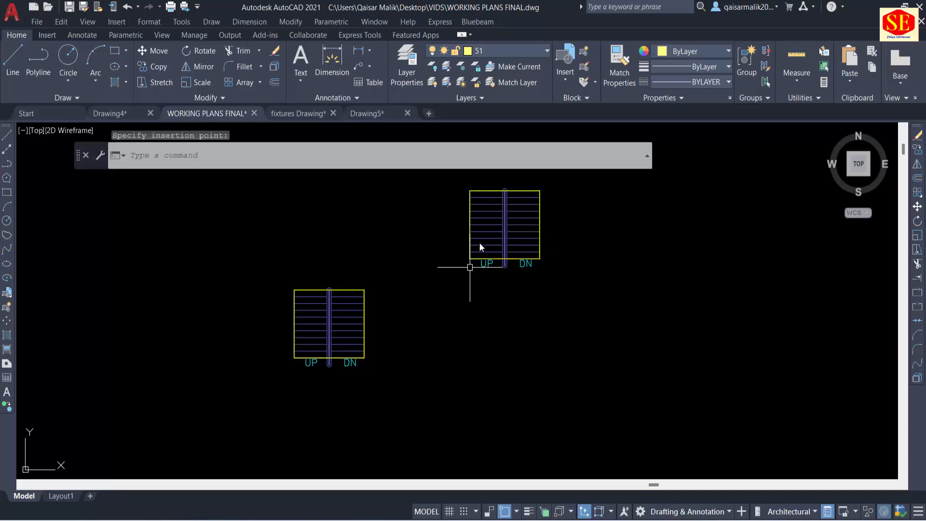
pyautogui.click(469, 266)
pyautogui.moveTo(409, 232); pyautogui.dragTo(338, 326, button='middle')
pyautogui.press('Escape')
pyautogui.press('Escape')
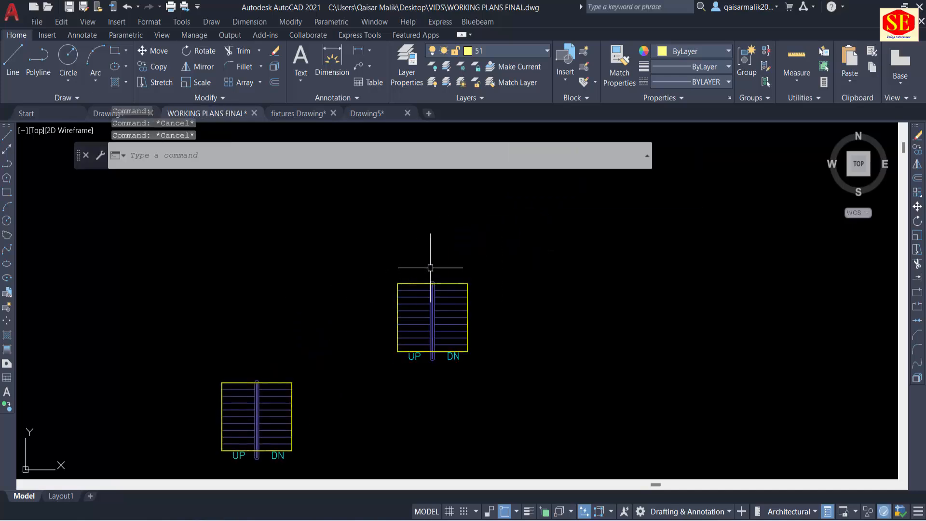
# Move the stair block by its upper corner into the reinforcement plan, in the bay below beam B-13.
pyautogui.scroll(2, 430, 268)
pyautogui.press('space')
pyautogui.click(455, 271)
pyautogui.click(435, 305)
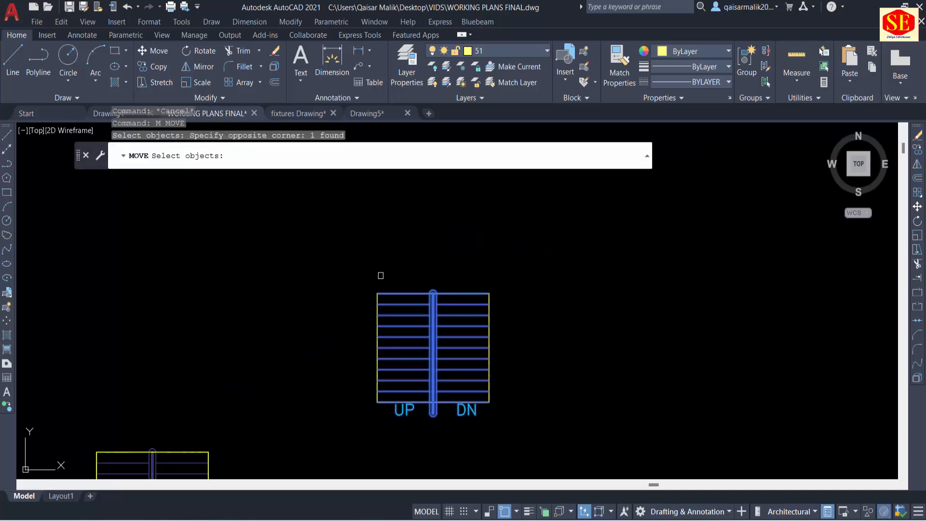
pyautogui.press('space')
pyautogui.click(377, 294)
pyautogui.scroll(-6, 510, 257)
pyautogui.moveTo(474, 363); pyautogui.dragTo(554, 202, button='middle')
pyautogui.moveTo(428, 412); pyautogui.dragTo(549, 240, button='middle')
pyautogui.scroll(5, 439, 270)
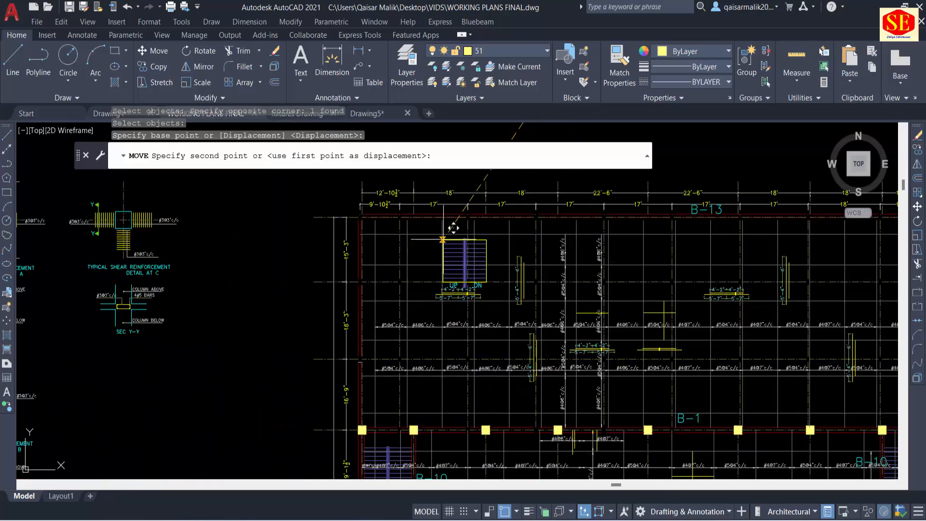
pyautogui.click(504, 230)
pyautogui.scroll(3, 504, 230)
pyautogui.press('Escape')
# Move the stair block slightly sideways within the reinforcement plan, using its upper corner as base point.
pyautogui.write('m')
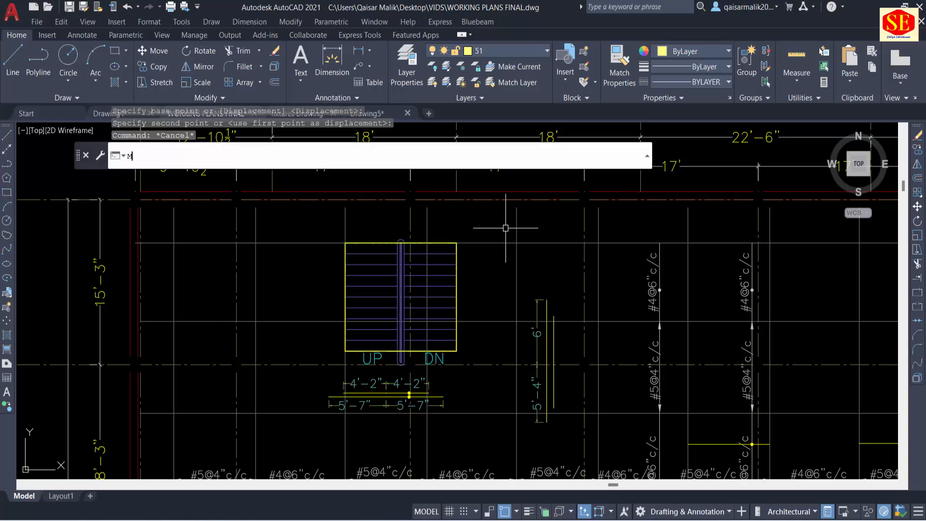
pyautogui.press('space')
pyautogui.click(440, 254)
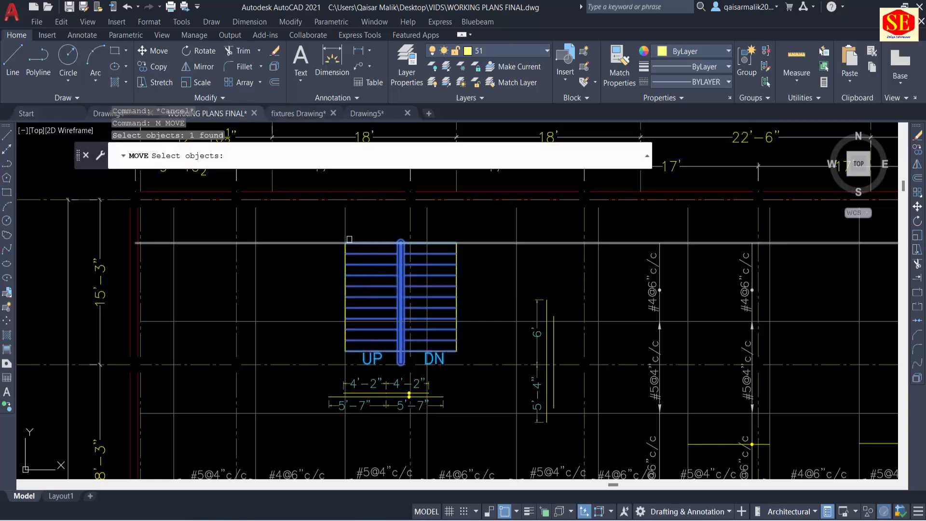
pyautogui.press('space')
pyautogui.click(346, 243)
pyautogui.click(368, 240)
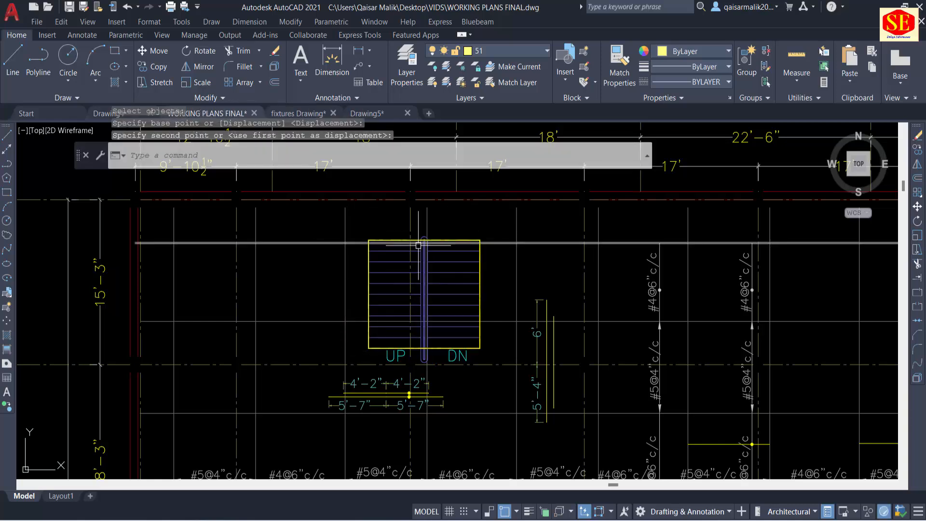
# Move the stair block down over the 4'-2" and 5'-7" dimensions.
pyautogui.press('space')
pyautogui.click(391, 254)
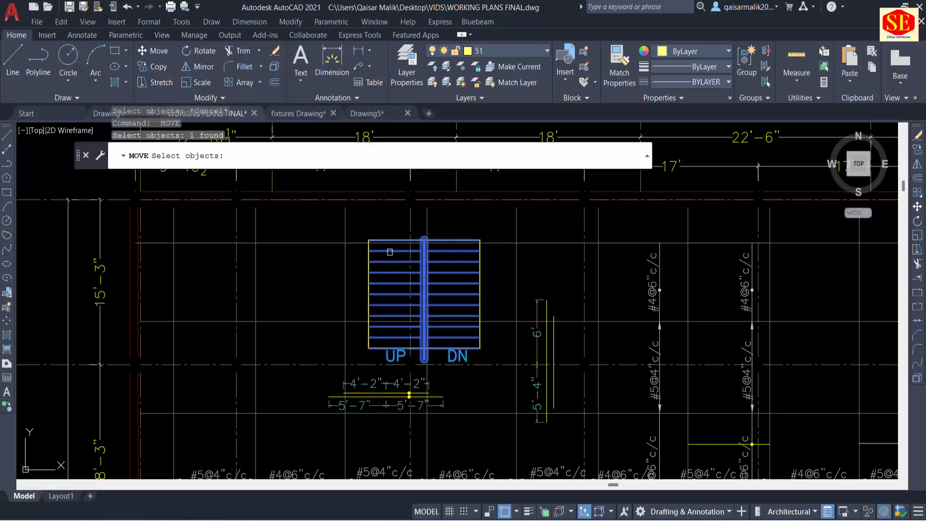
pyautogui.press('space')
pyautogui.click(471, 241)
pyautogui.click(450, 280)
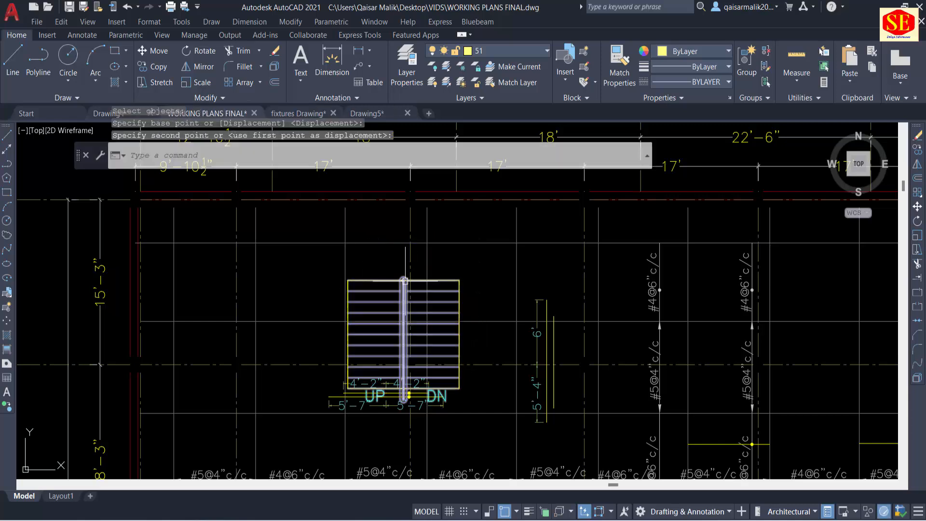
# Move the stair block by its upper corner to the grid line intersection near the plan's corner.
pyautogui.write('m')
pyautogui.press('space')
pyautogui.click(386, 288)
pyautogui.click(348, 282)
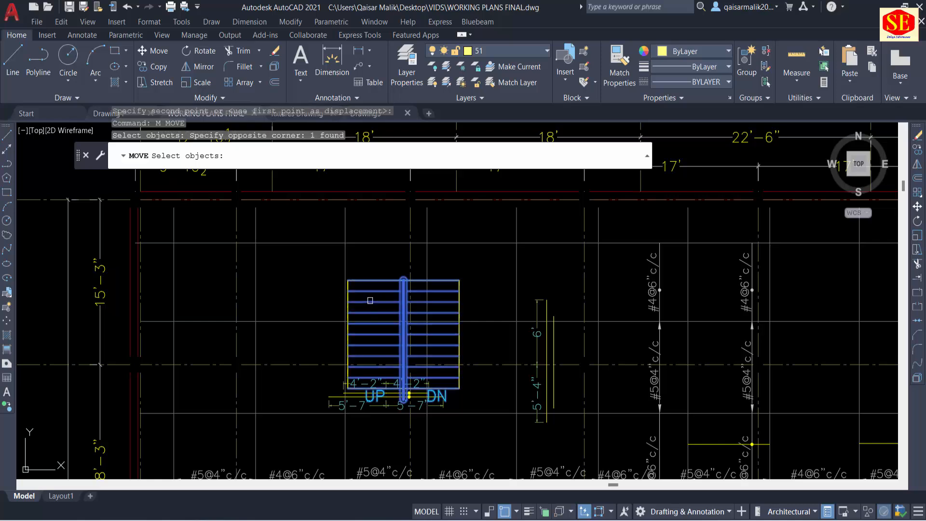
pyautogui.press('space')
pyautogui.click(348, 282)
pyautogui.click(256, 243)
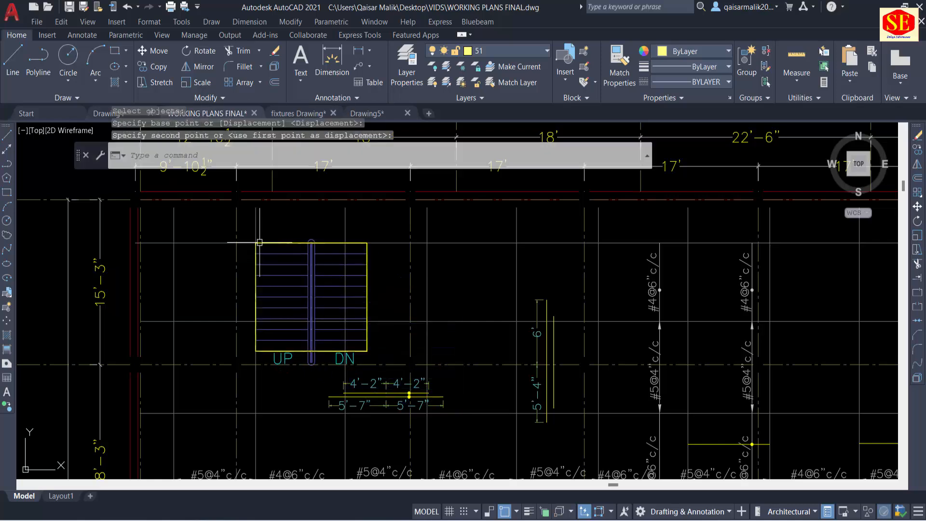
pyautogui.press('Escape')
# Explode the moved stair block into individual objects.
pyautogui.click(277, 254)
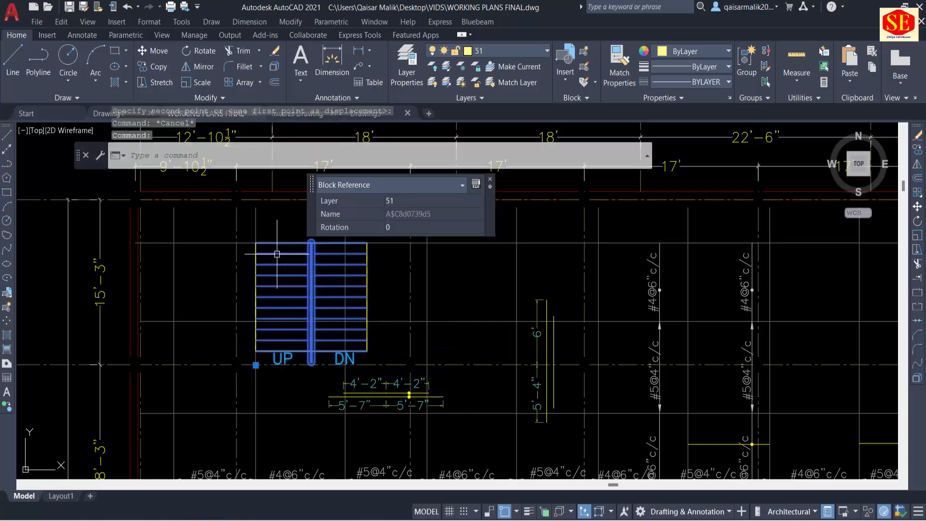
pyautogui.write('x')
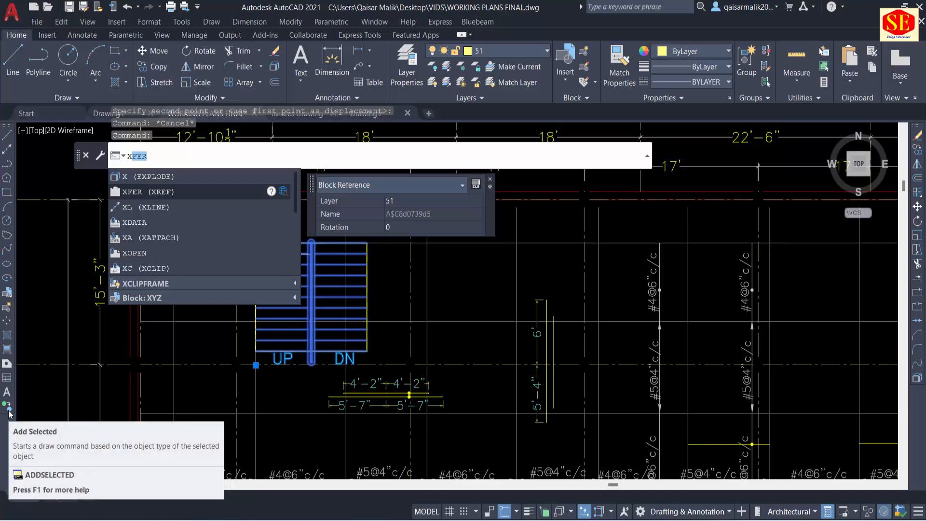
pyautogui.press('Return')
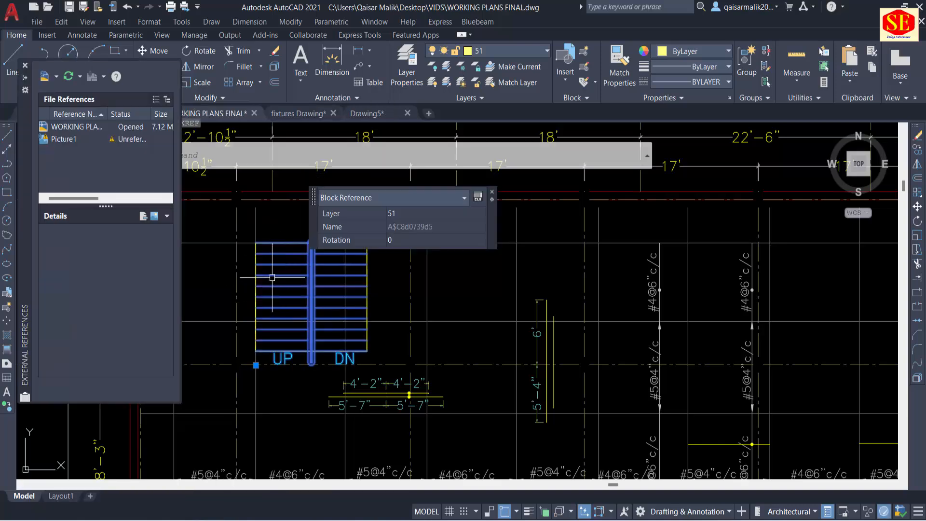
pyautogui.write('x')
pyautogui.press('Return')
# Select some lines of the exploded stair to check that they are separate, and clear the selection.
pyautogui.click(251, 258)
pyautogui.click(315, 301)
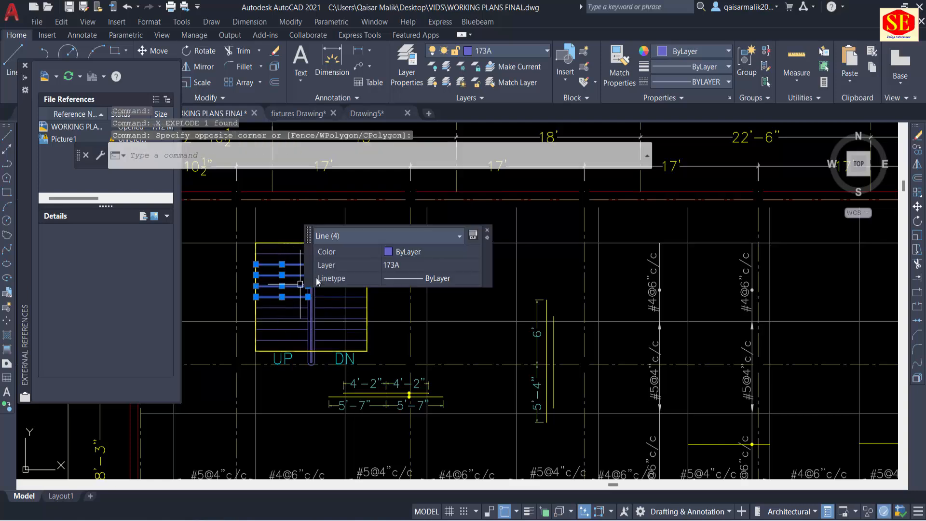
pyautogui.press('Escape')
pyautogui.click(290, 248)
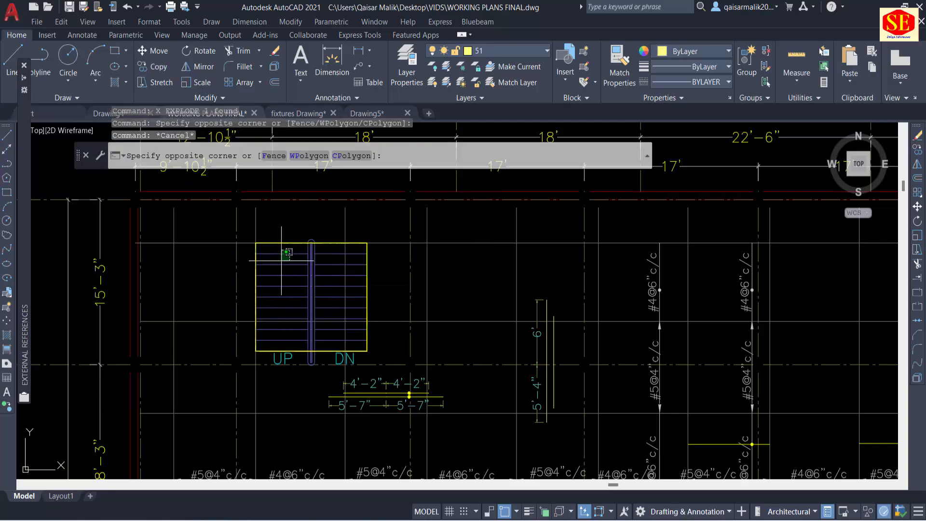
pyautogui.click(273, 290)
pyautogui.press('Escape')
# Undo the explode and all moves of the stair block back to its pasted position.
pyautogui.write('u')
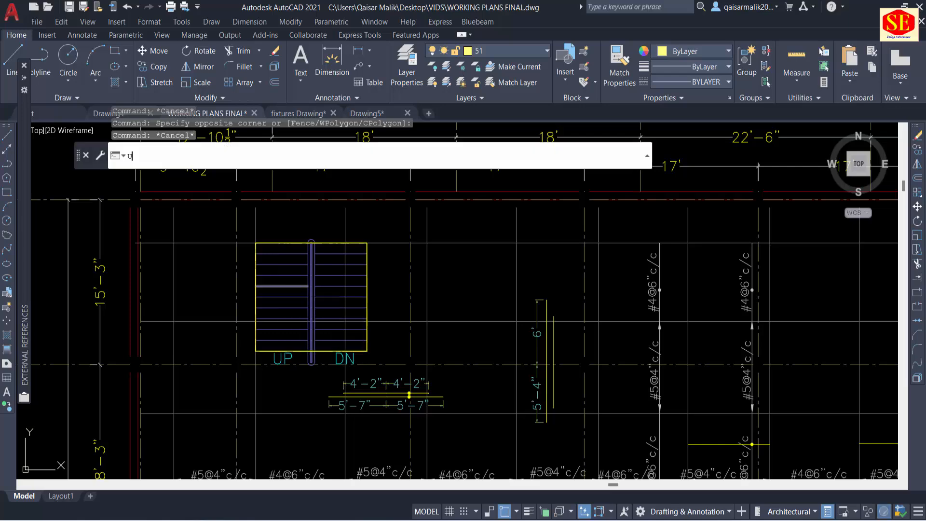
pyautogui.press('Return')
pyautogui.write('u')
pyautogui.press('Return')
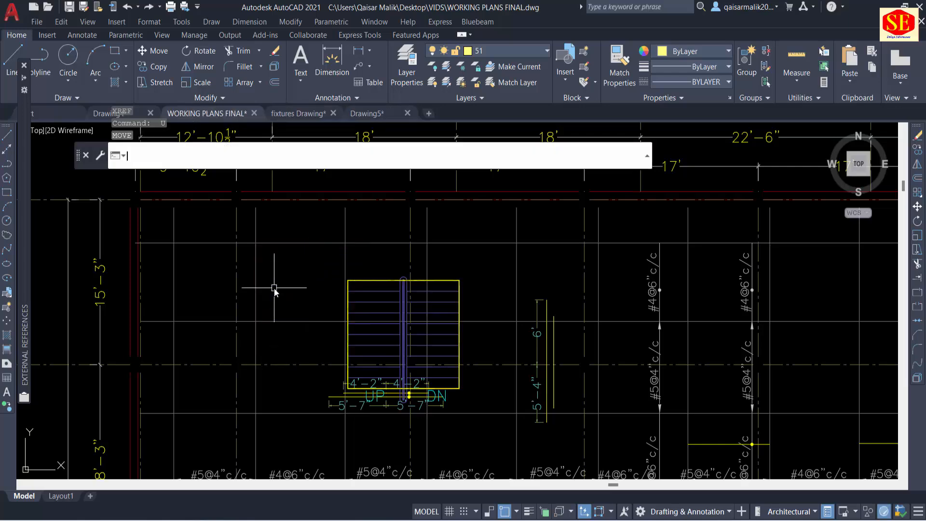
pyautogui.scroll(-5, 274, 289)
pyautogui.scroll(6, 441, 324)
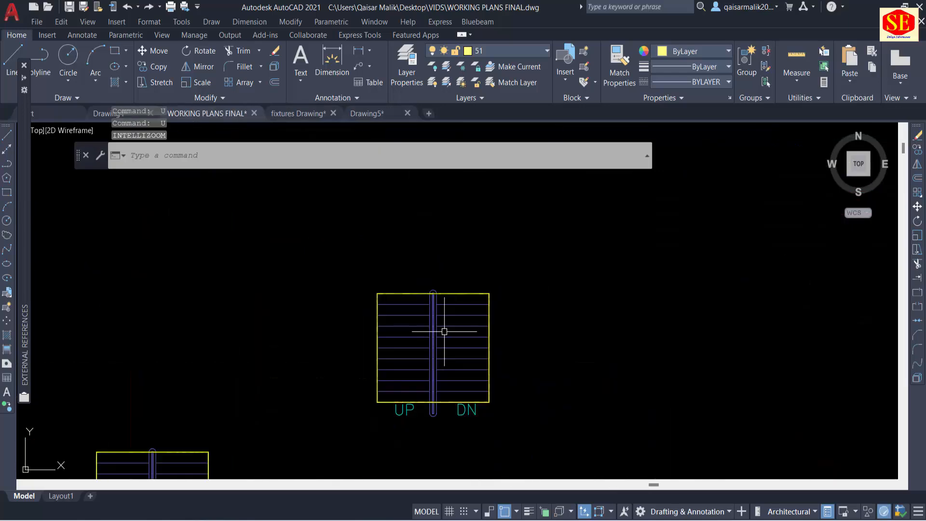
pyautogui.scroll(-2, 414, 403)
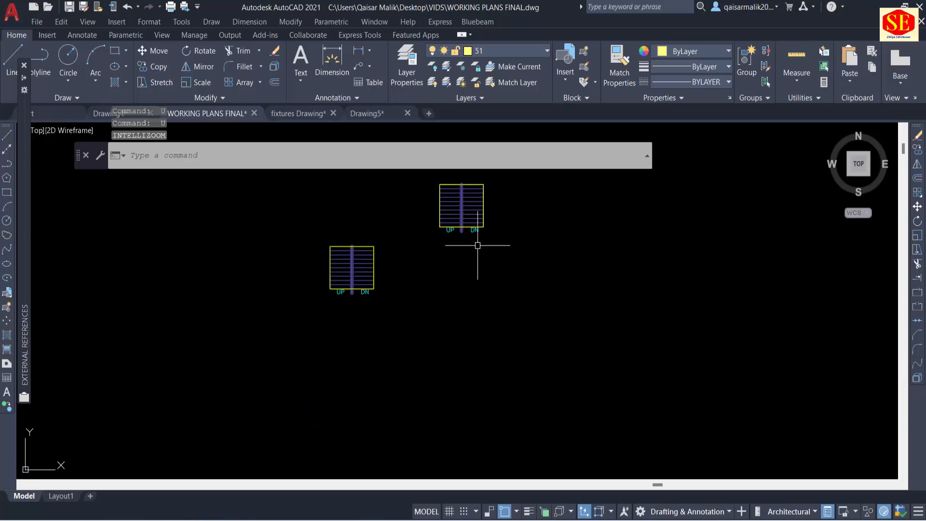
pyautogui.scroll(-6, 477, 245)
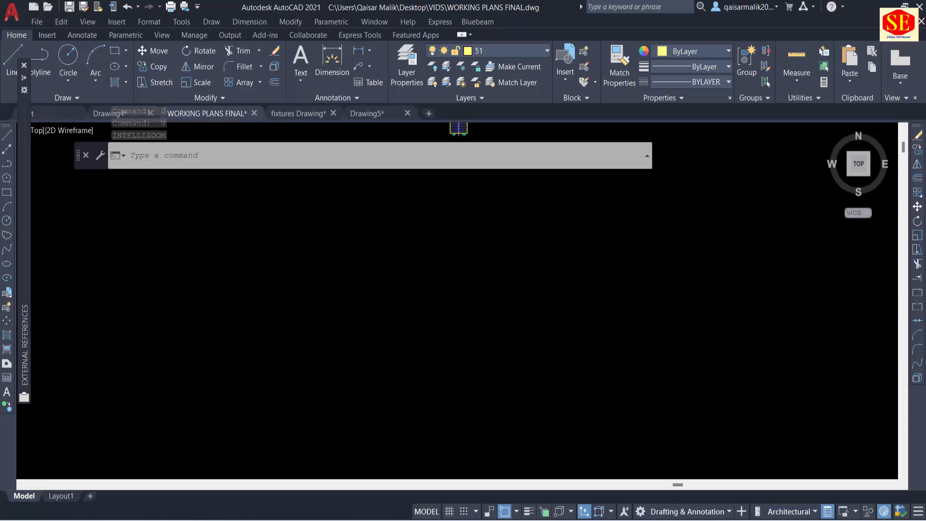
# Open the block insertion palette and review the blocks of the current drawing, the recent blocks and the library blocks.
pyautogui.scroll(3, 553, 372)
pyautogui.scroll(4, 553, 371)
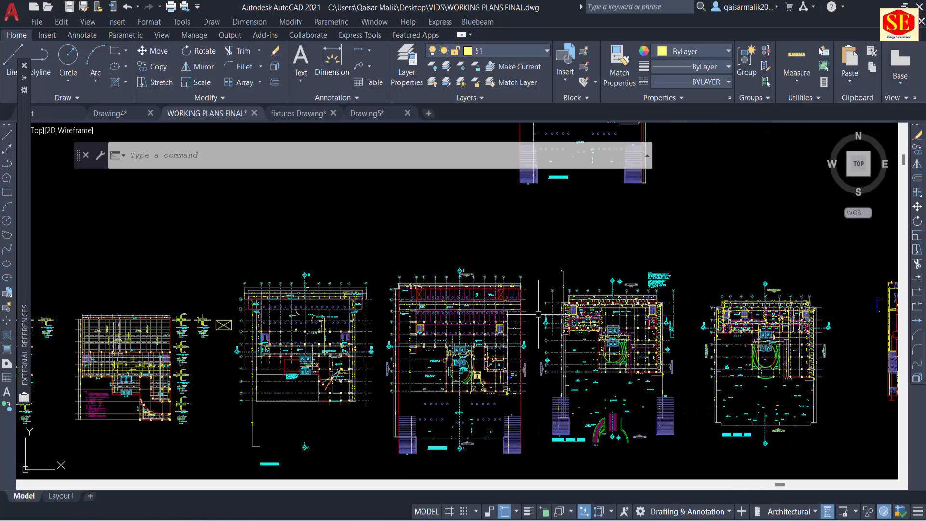
pyautogui.moveTo(458, 338); pyautogui.dragTo(399, 315, button='middle')
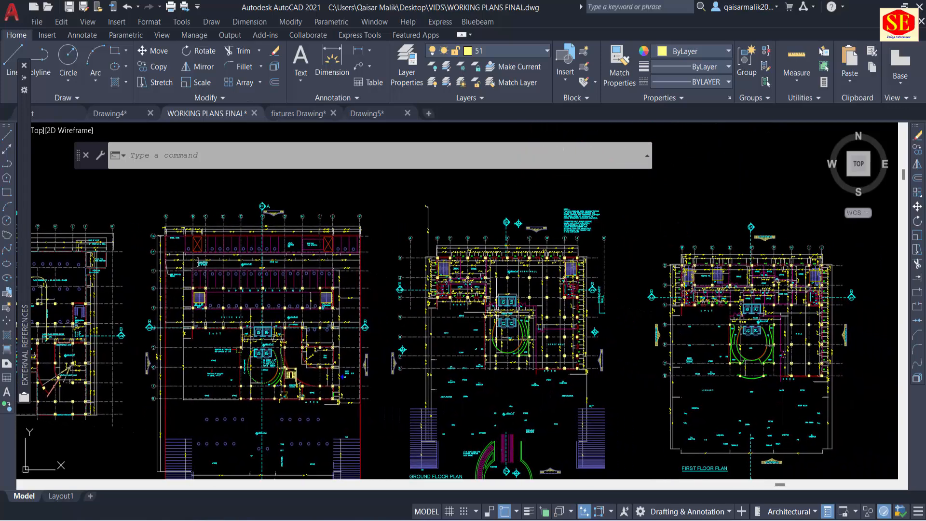
pyautogui.moveTo(492, 308)
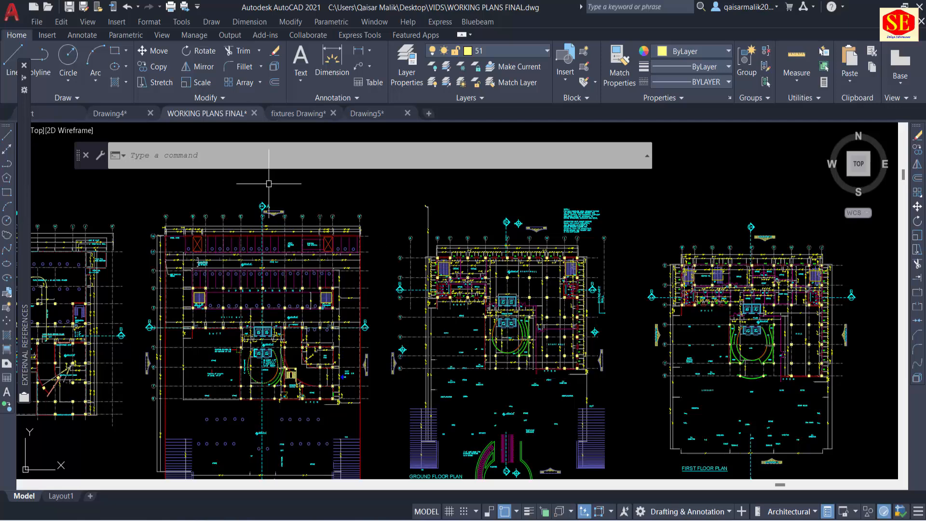
pyautogui.click(7, 292)
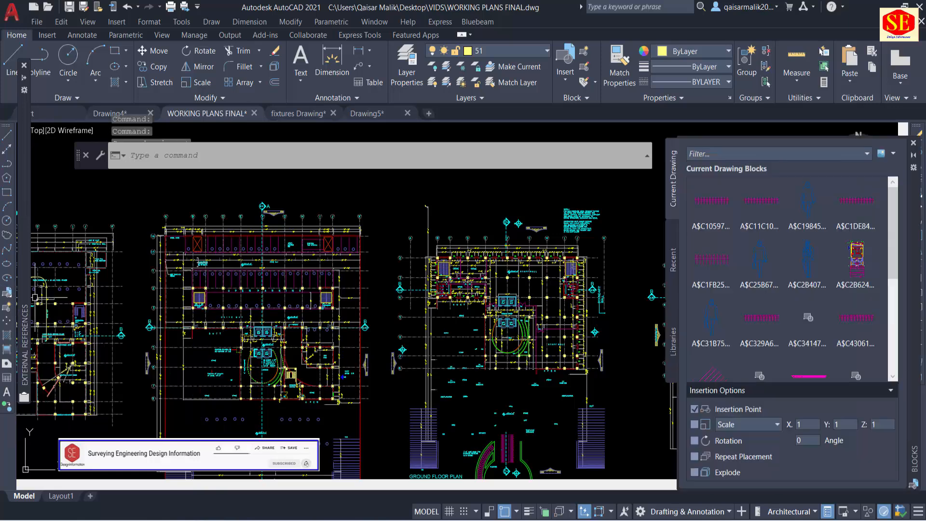
pyautogui.click(673, 264)
pyautogui.click(674, 197)
pyautogui.click(672, 270)
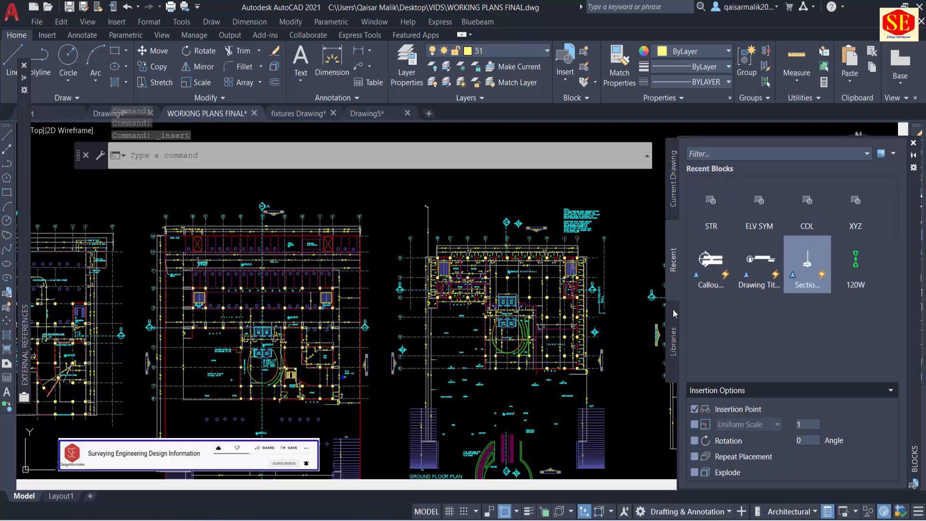
pyautogui.click(672, 320)
pyautogui.click(675, 195)
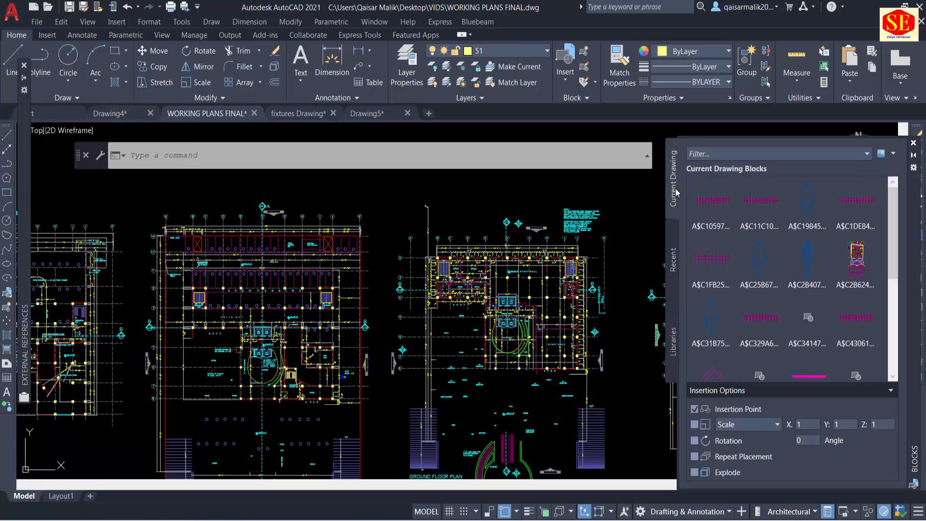
pyautogui.click(672, 270)
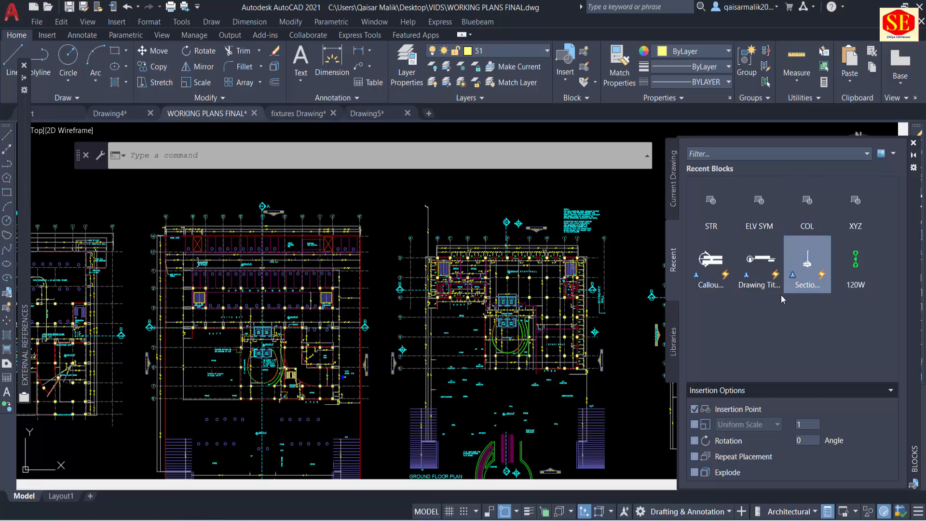
pyautogui.click(673, 342)
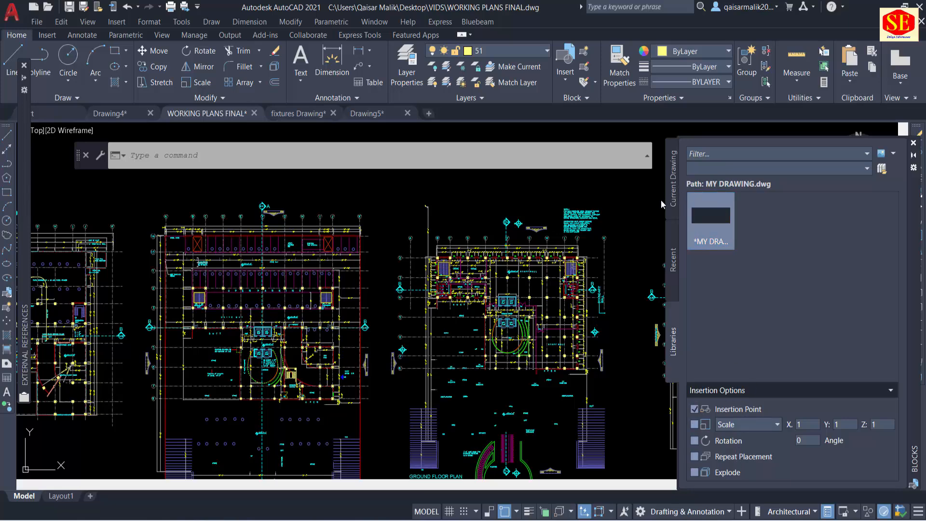
pyautogui.click(675, 190)
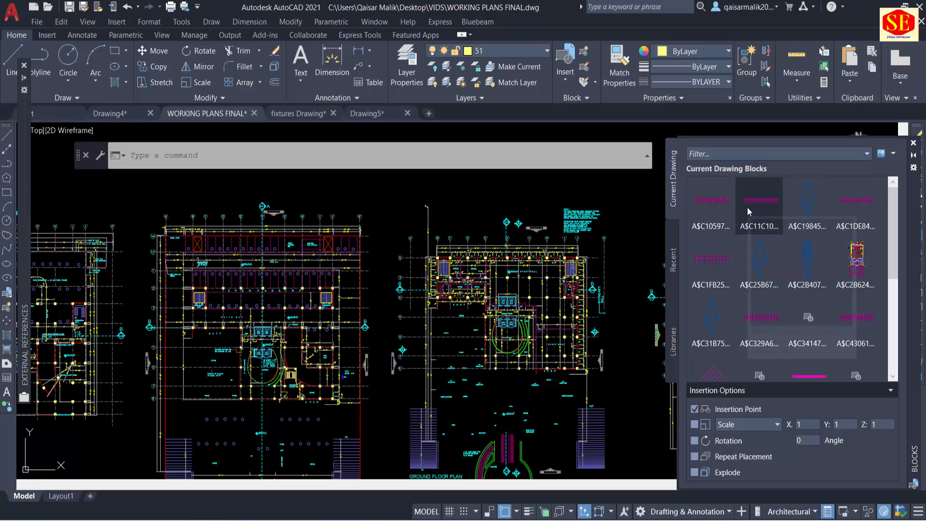
pyautogui.click(715, 205)
pyautogui.click(771, 207)
pyautogui.click(821, 207)
pyautogui.click(850, 204)
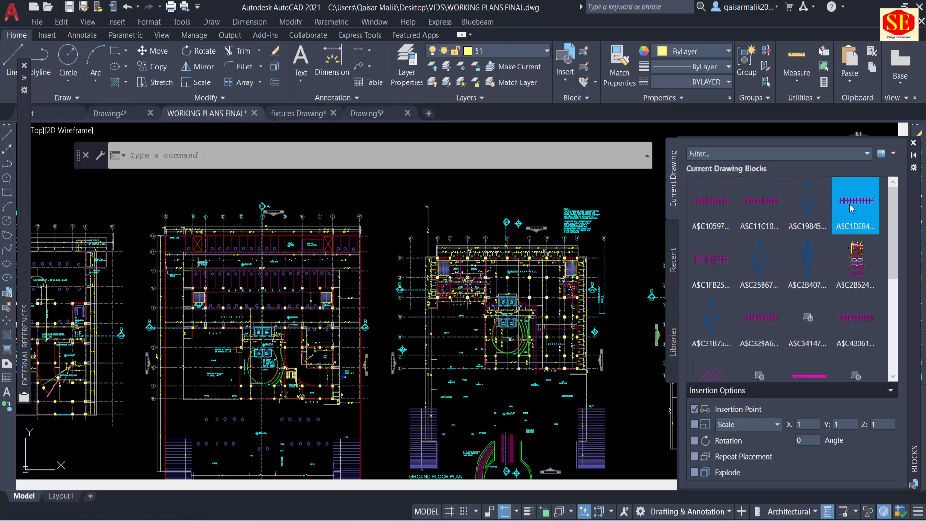
pyautogui.click(710, 311)
pyautogui.scroll(-3, 231, 290)
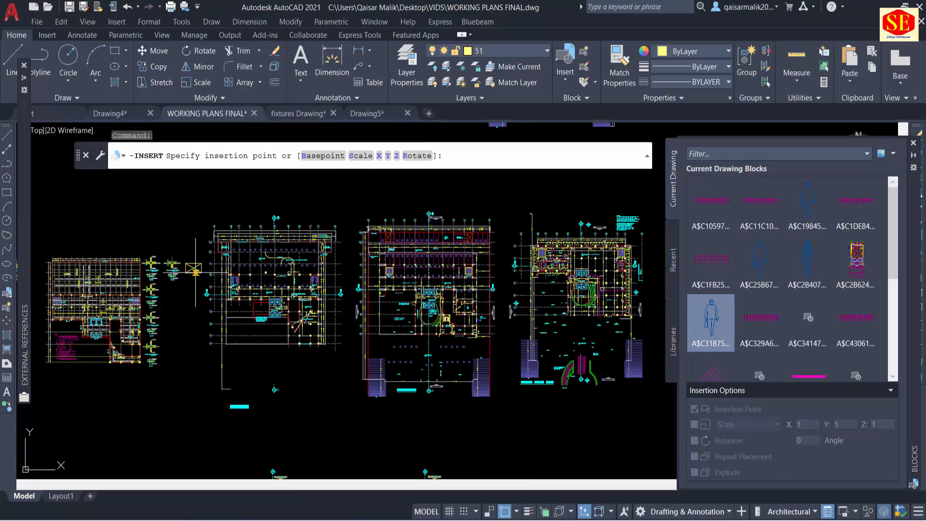
pyautogui.moveTo(366, 241); pyautogui.dragTo(108, 328, button='middle')
pyautogui.press('Escape')
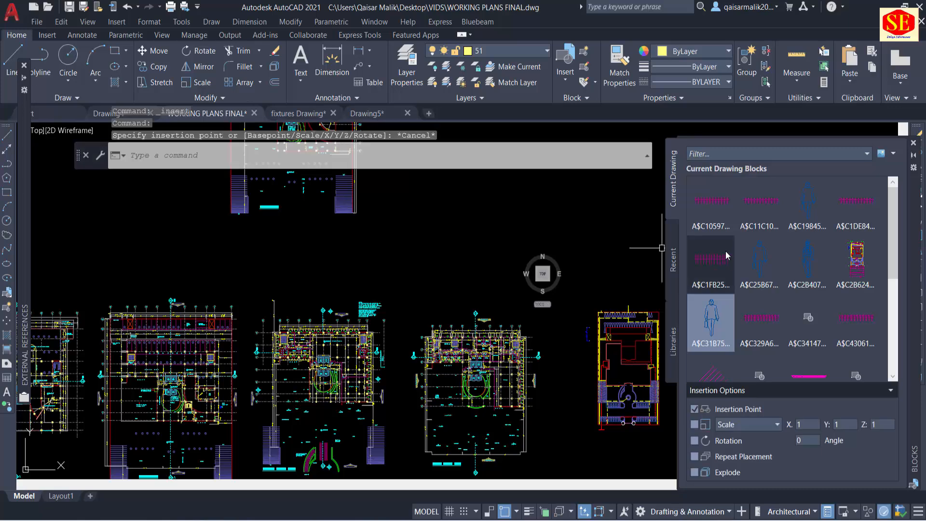
# Insert the fence-like blocks A$C10597 and A$C11C10 one below the other in the empty area above the floor plans.
pyautogui.click(719, 198)
pyautogui.scroll(4, 429, 210)
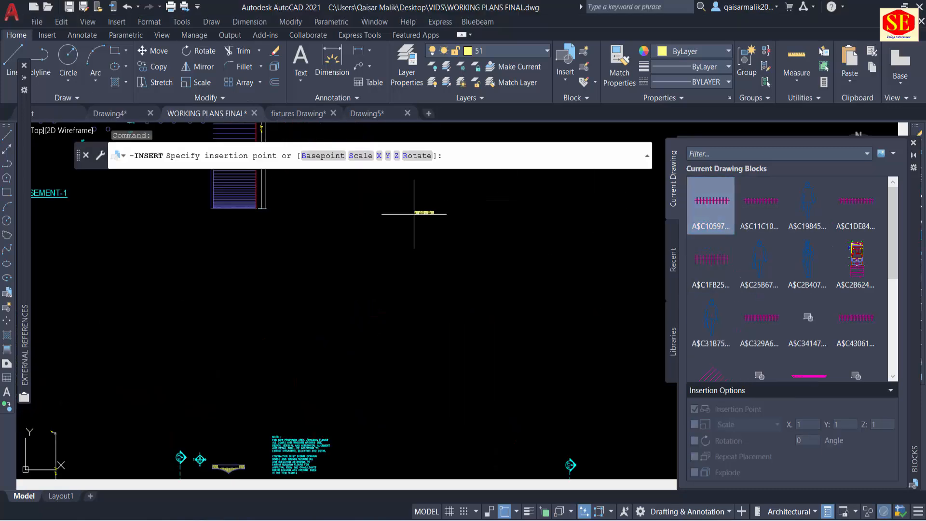
pyautogui.press('Escape')
pyautogui.scroll(5, 436, 227)
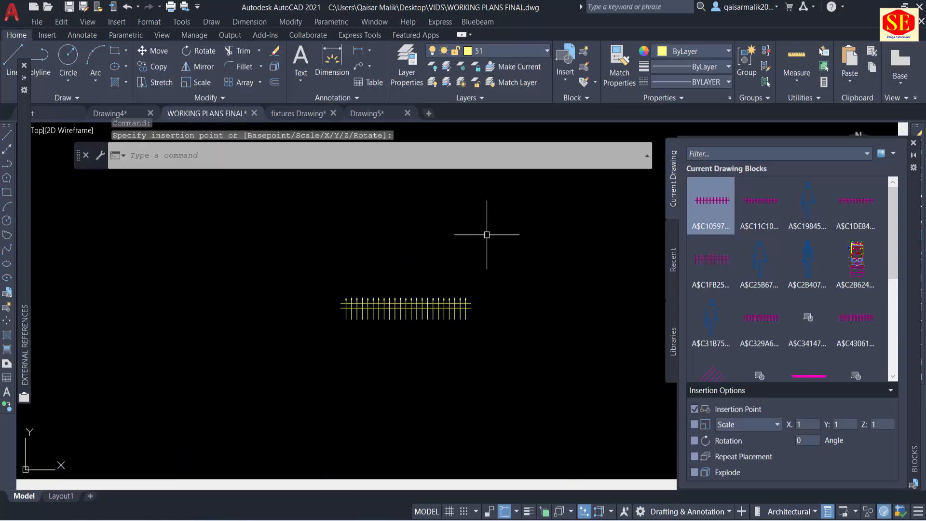
pyautogui.scroll(8, 427, 315)
pyautogui.scroll(-6, 360, 265)
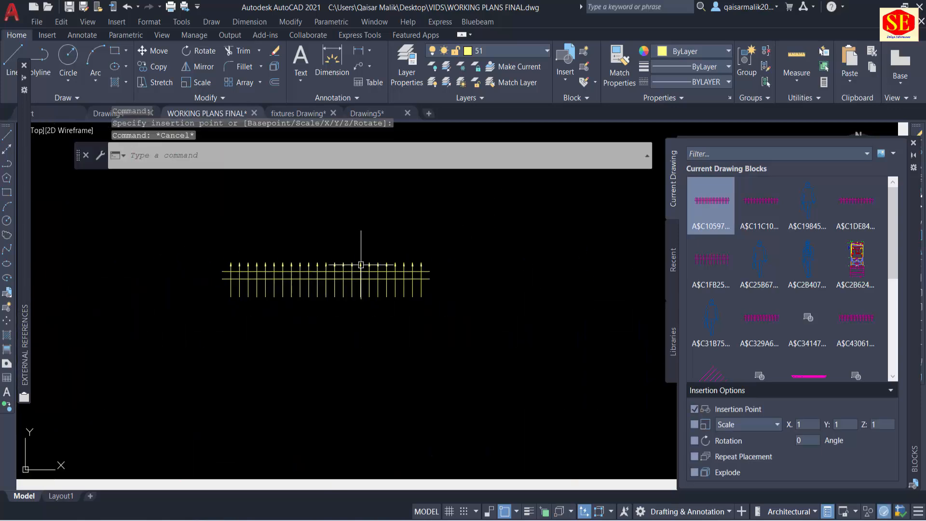
pyautogui.click(754, 201)
pyautogui.click(271, 386)
# Insert the human figure blocks A$C19845 and A$C2B407 in the empty space beside the two fence-like blocks.
pyautogui.click(807, 202)
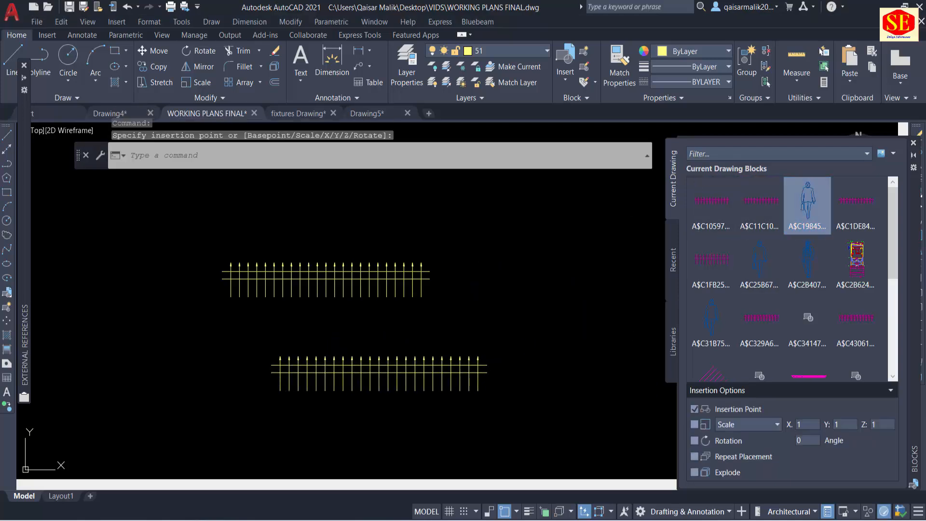
pyautogui.click(457, 242)
pyautogui.moveTo(602, 236); pyautogui.dragTo(363, 300, button='middle')
pyautogui.click(807, 263)
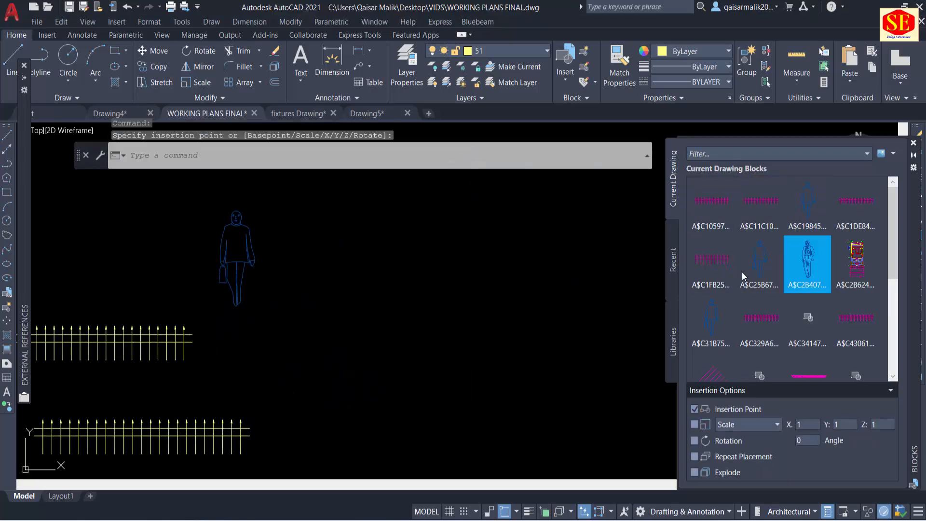
pyautogui.click(408, 318)
# Insert the STR stair block from the current drawing's blocks in the empty space below the two existing stairs.
pyautogui.scroll(-6, 490, 289)
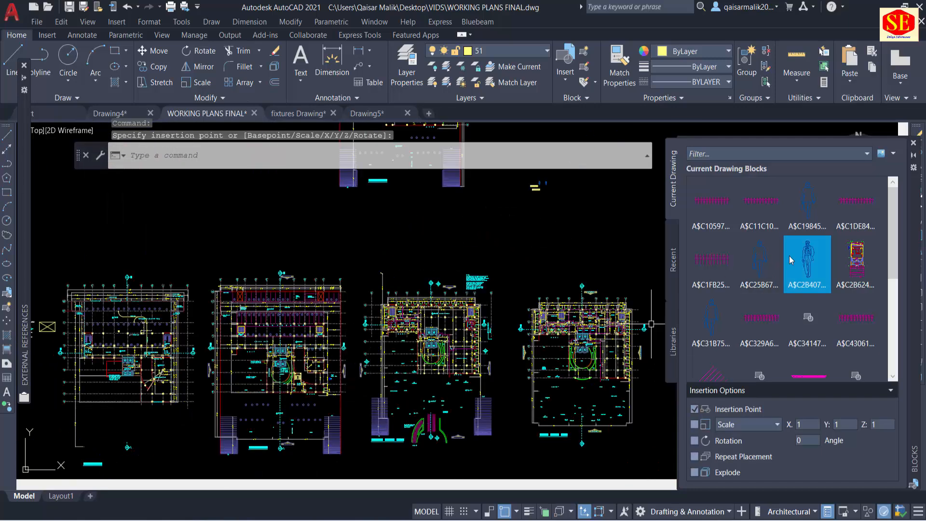
pyautogui.scroll(-3, 779, 220)
pyautogui.scroll(-4, 779, 219)
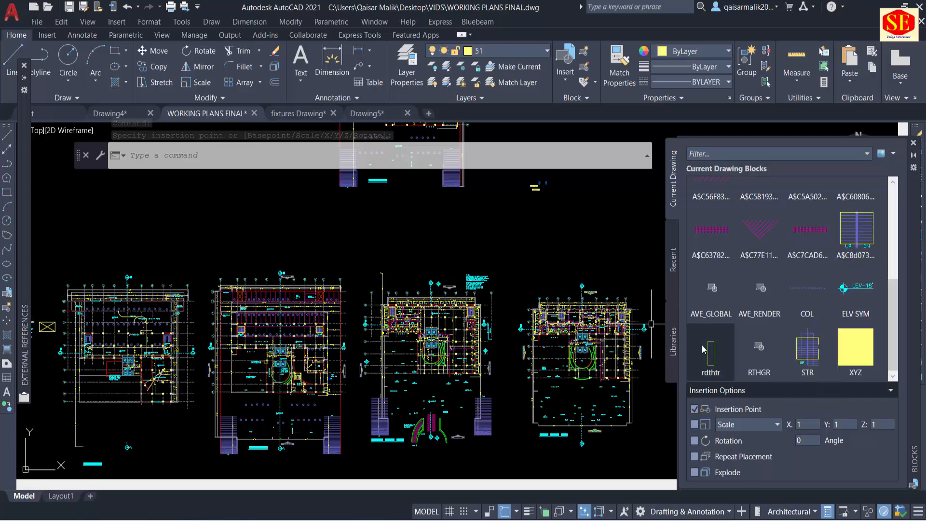
pyautogui.moveTo(807, 377)
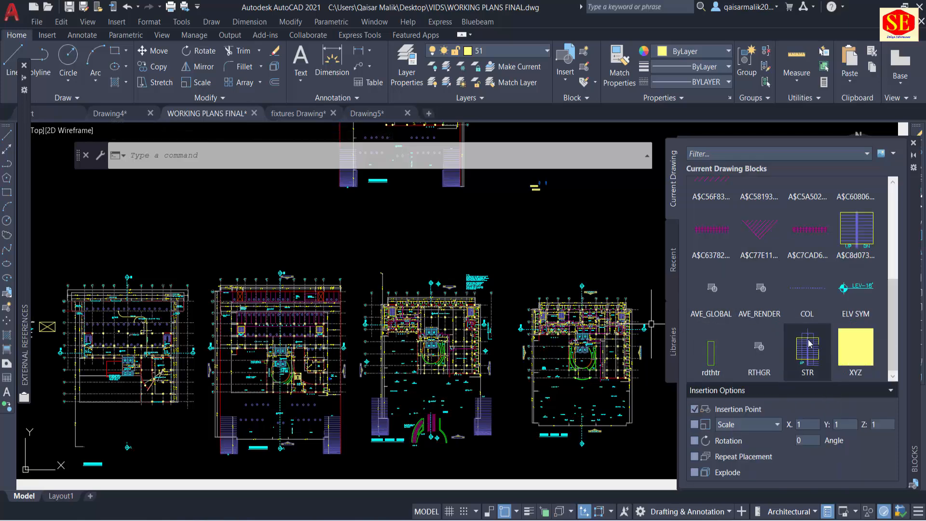
pyautogui.scroll(10, 517, 254)
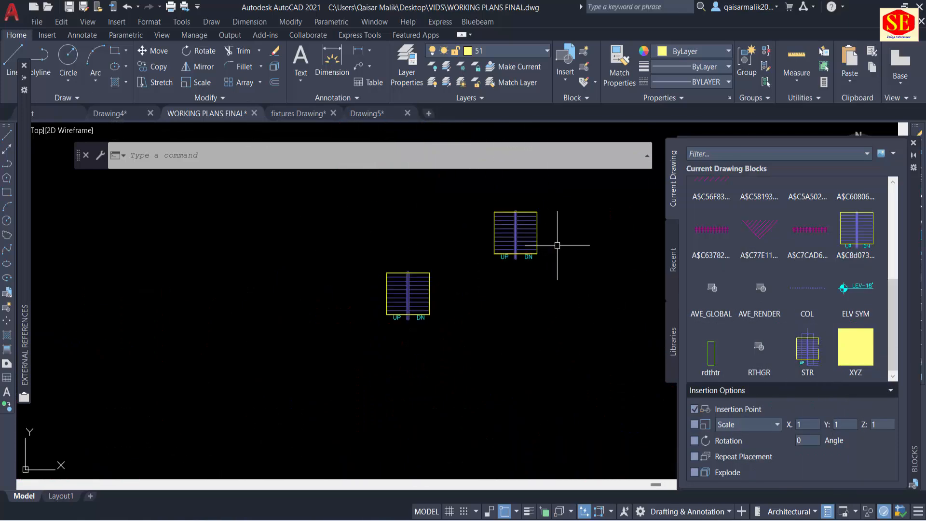
pyautogui.moveTo(554, 244); pyautogui.dragTo(452, 237, button='middle')
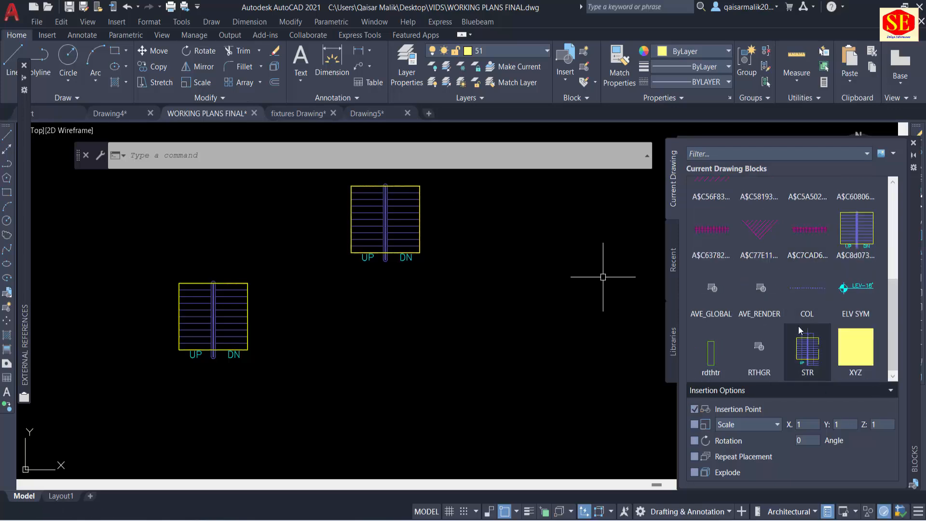
pyautogui.click(811, 364)
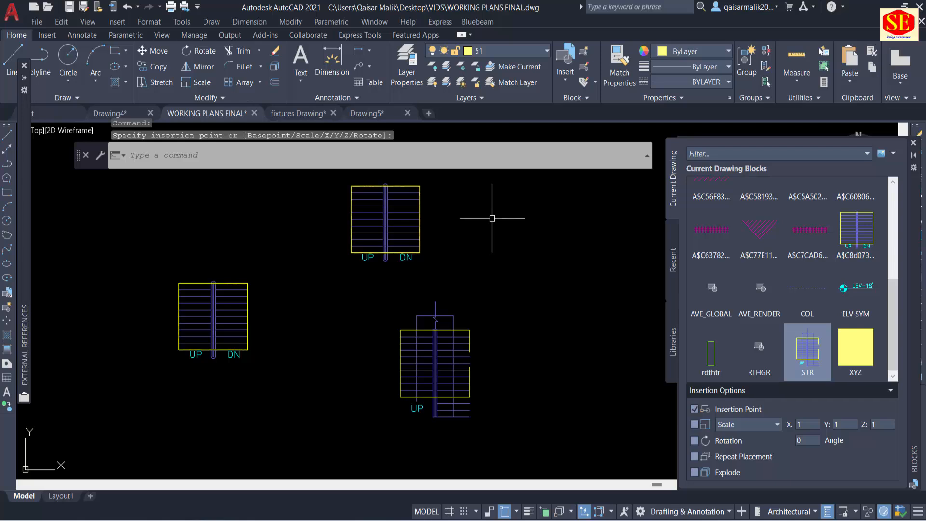
pyautogui.scroll(-8, 434, 263)
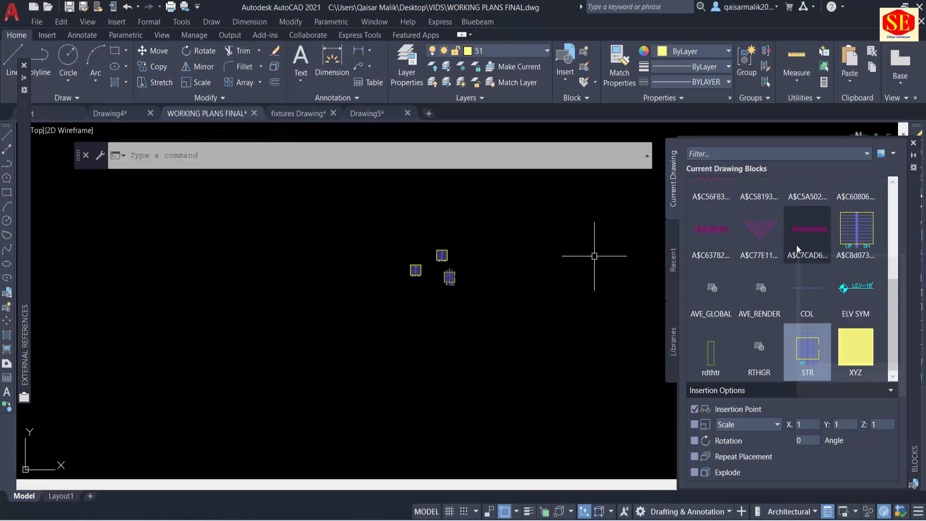
# Show the insertion choices for the human figure block A$C2B407 and dismiss them.
pyautogui.scroll(3, 741, 271)
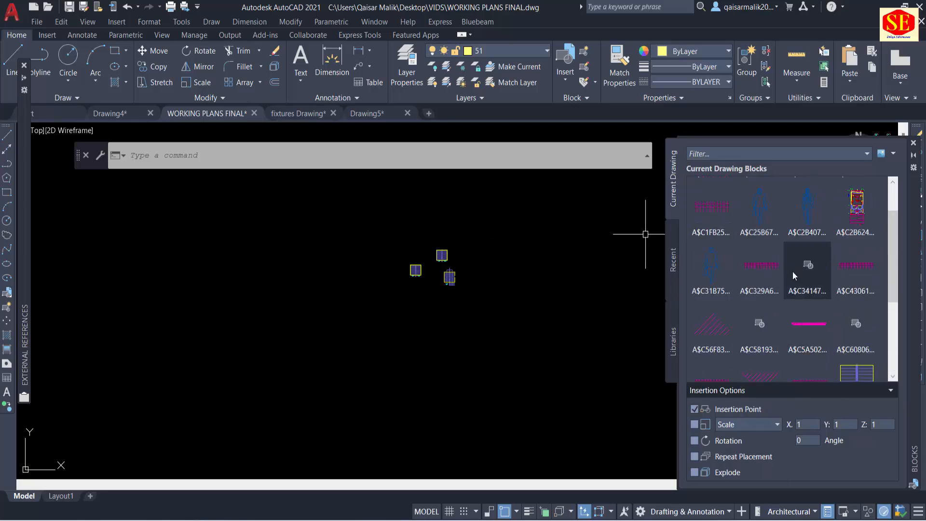
pyautogui.rightClick(805, 226)
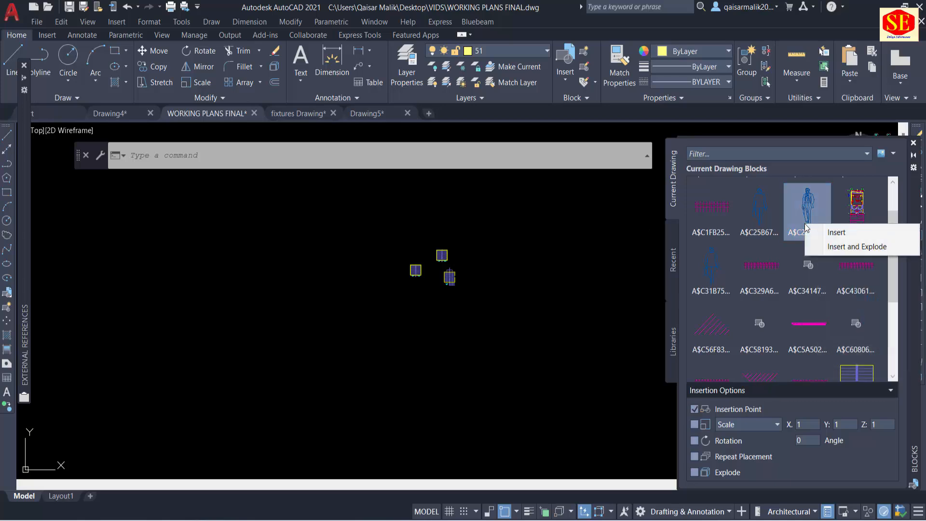
pyautogui.click(805, 227)
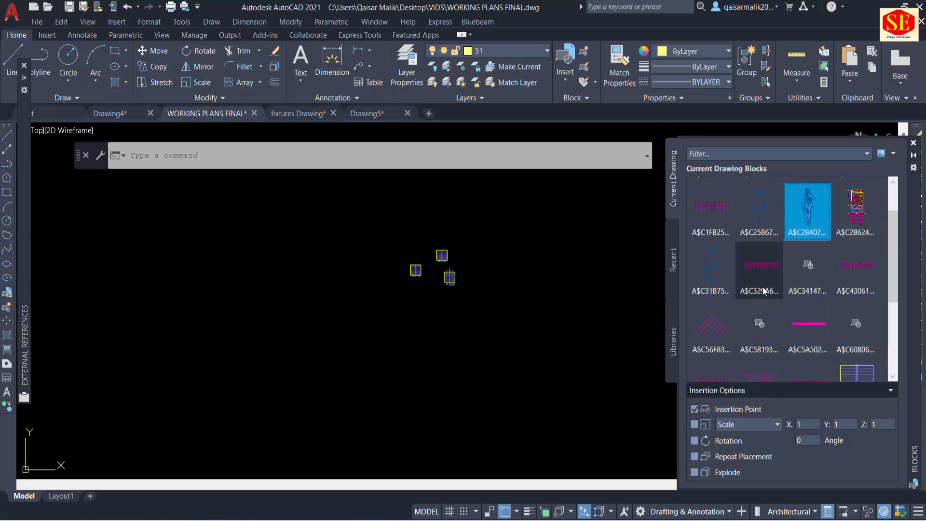
# Erase all three stairs standing in the empty area.
pyautogui.click(481, 207)
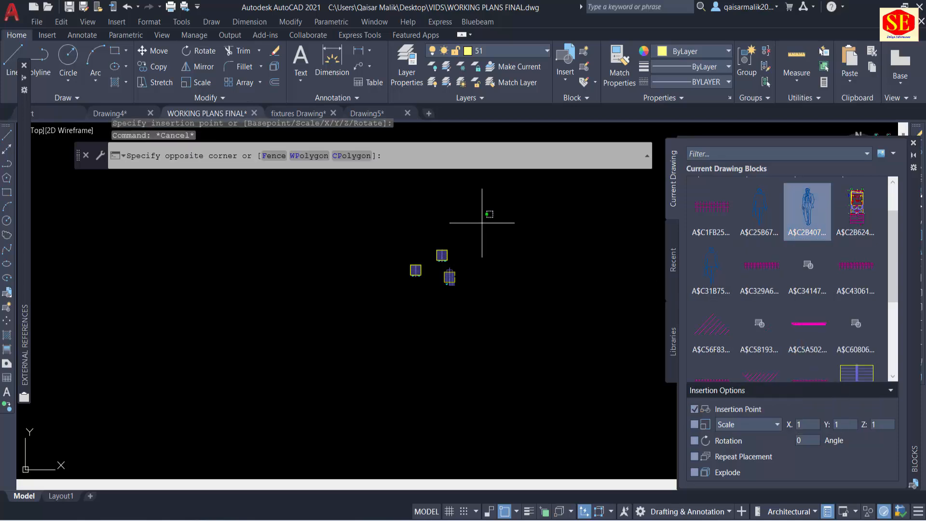
pyautogui.click(355, 290)
pyautogui.write('e')
pyautogui.press('Return')
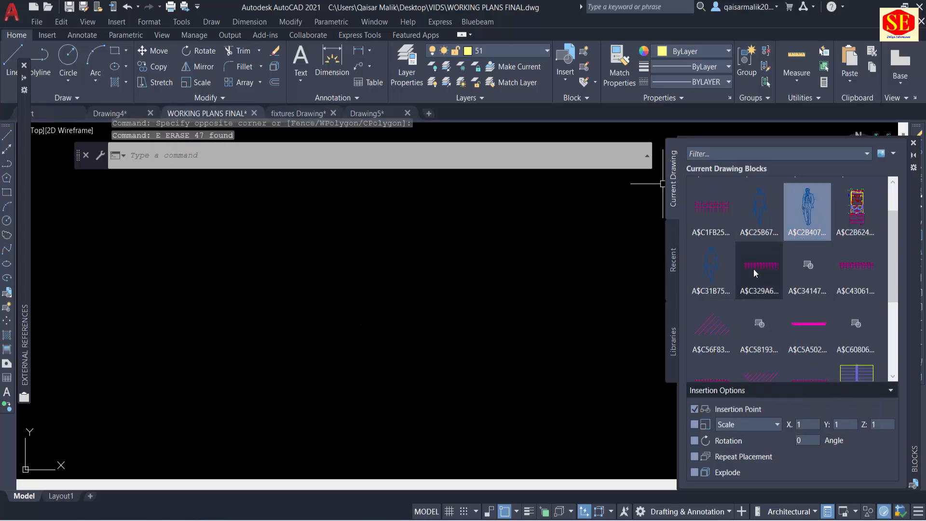
# Look through the remaining current drawing blocks and the insertion options, and show the library blocks.
pyautogui.scroll(-5, 753, 268)
pyautogui.moveTo(717, 256)
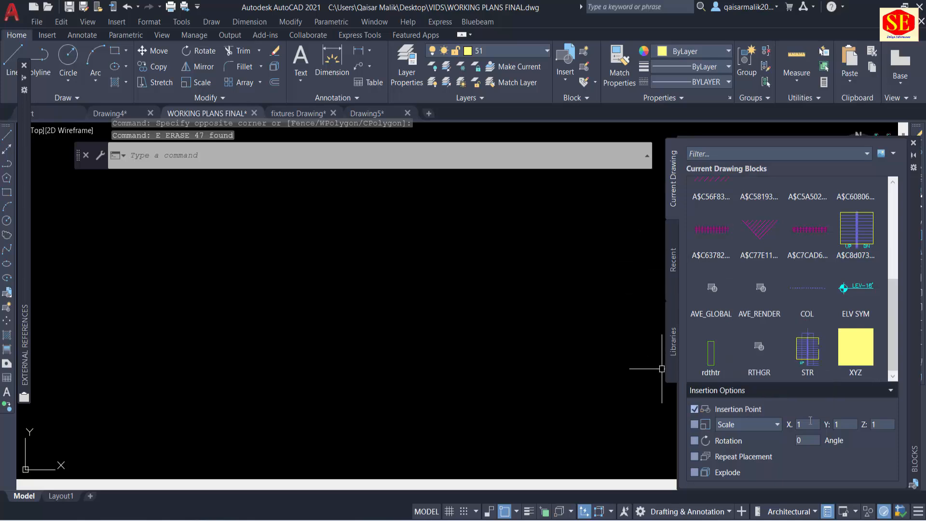
pyautogui.click(676, 346)
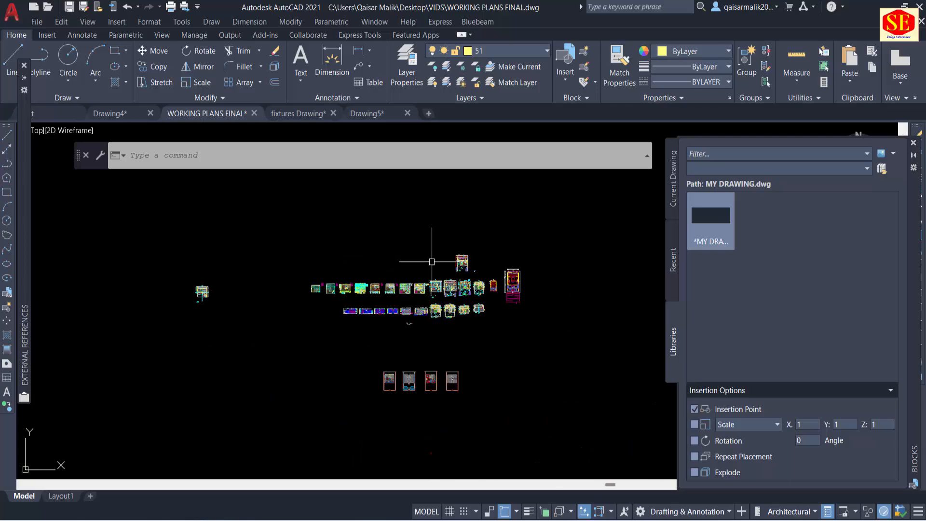
# Examine the Peoples symbols in the fixtures Drawing file, and return to the WORKING PLANS FINAL drawing.
pyautogui.scroll(5, 411, 282)
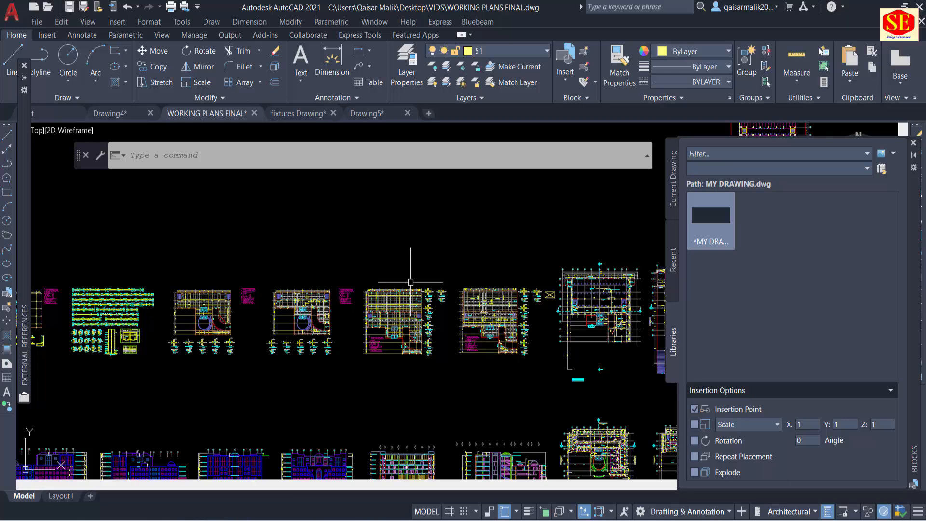
pyautogui.click(298, 113)
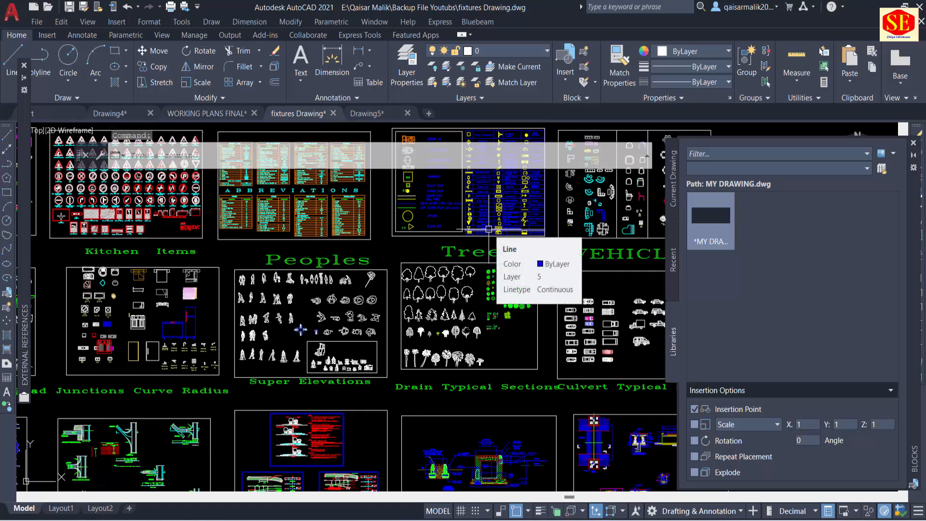
pyautogui.scroll(4, 278, 340)
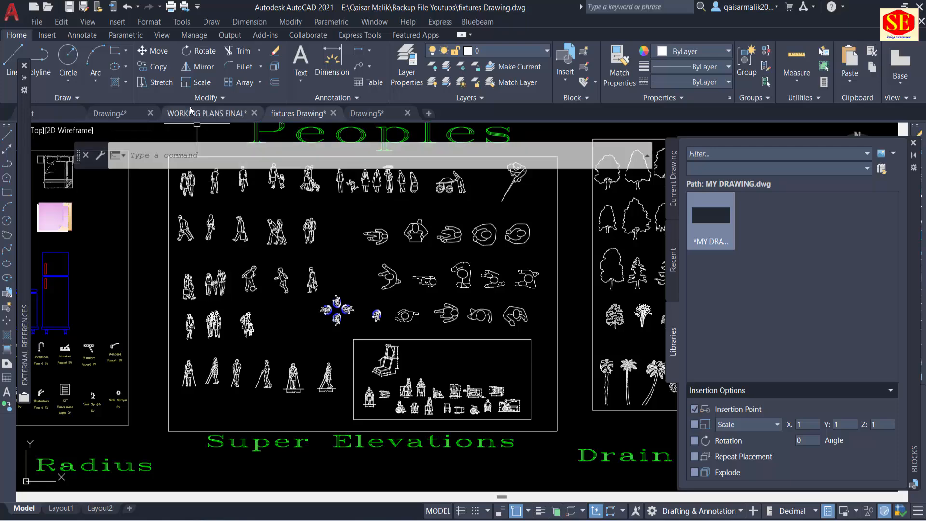
pyautogui.click(207, 114)
pyautogui.scroll(8, 566, 302)
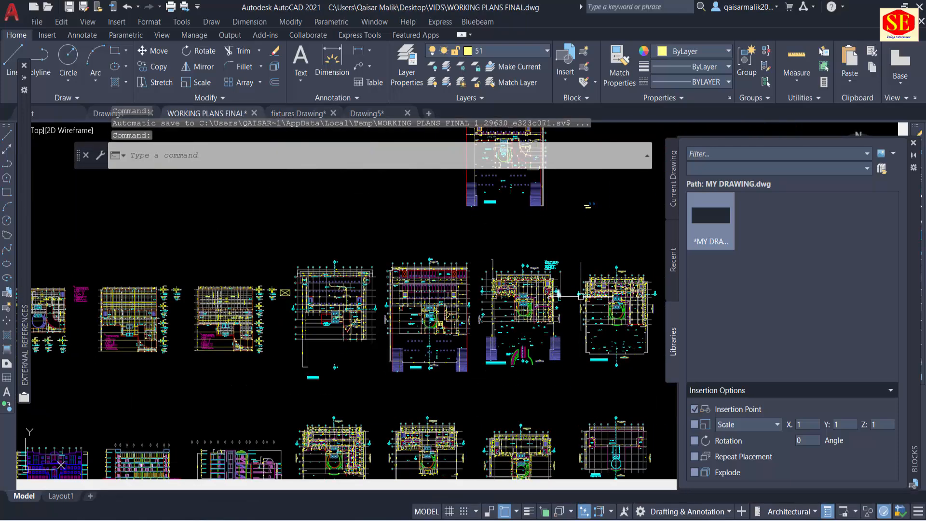
pyautogui.scroll(2, 565, 302)
pyautogui.moveTo(606, 302); pyautogui.dragTo(322, 389, button='middle')
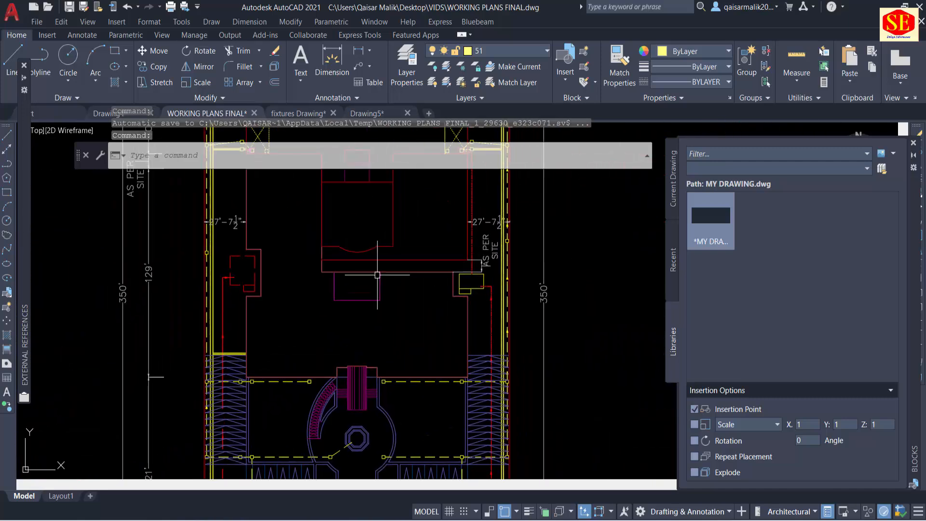
pyautogui.scroll(-6, 441, 236)
pyautogui.moveTo(448, 247); pyautogui.dragTo(561, 256, button='middle')
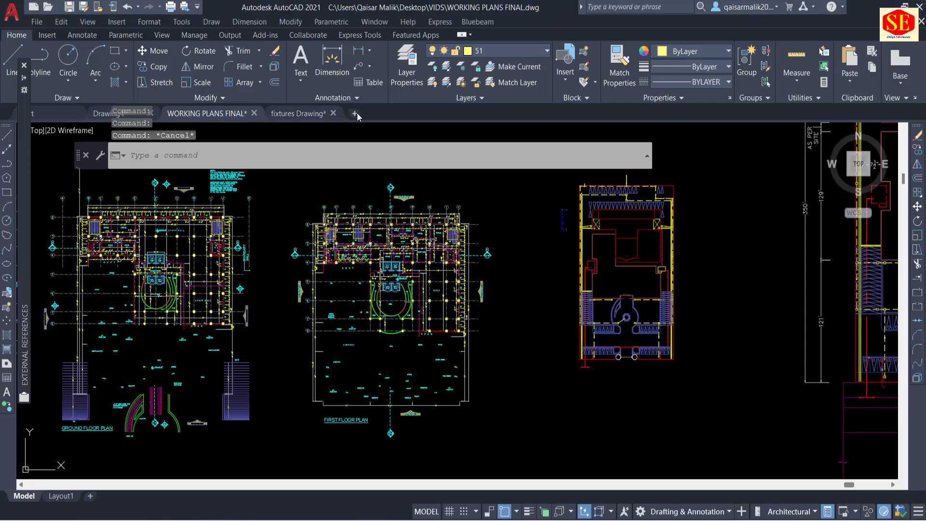
# Start a new blank drawing and draw a horizontal polyline 60 units long with Ortho on.
pyautogui.click(355, 113)
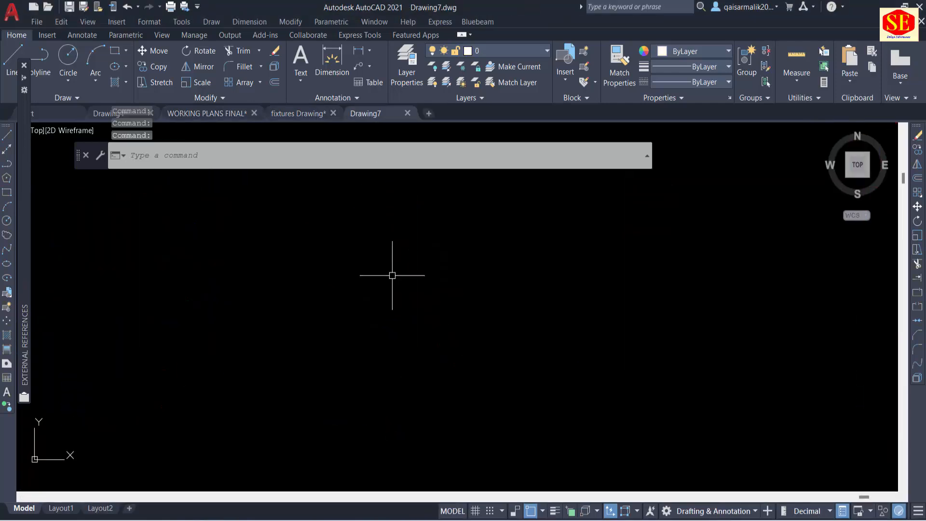
pyautogui.write('PL')
pyautogui.press('Return')
pyautogui.click(258, 261)
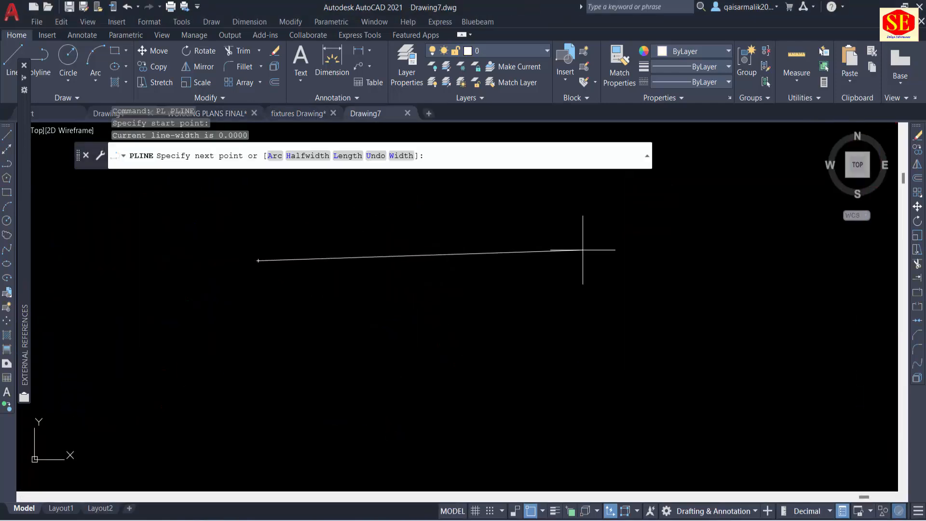
pyautogui.click(583, 249)
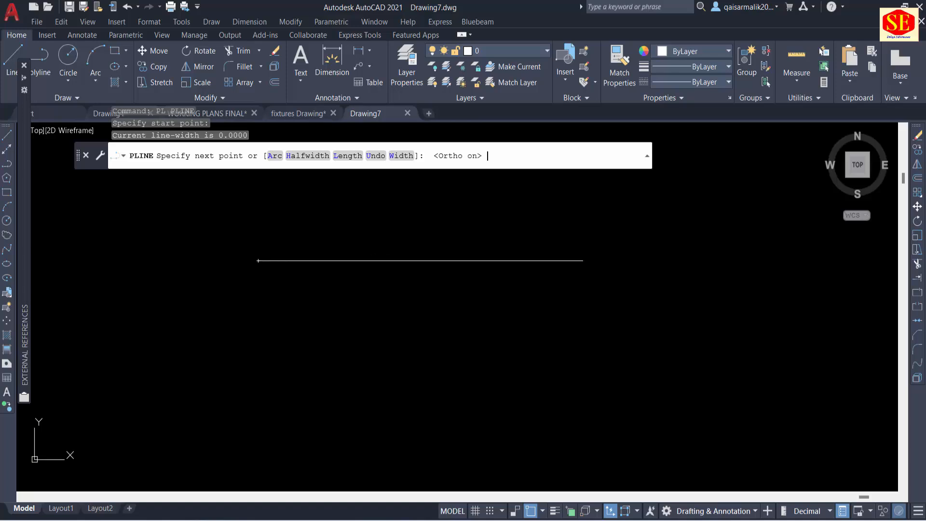
pyautogui.write('60')
pyautogui.press('Return')
pyautogui.press('Return')
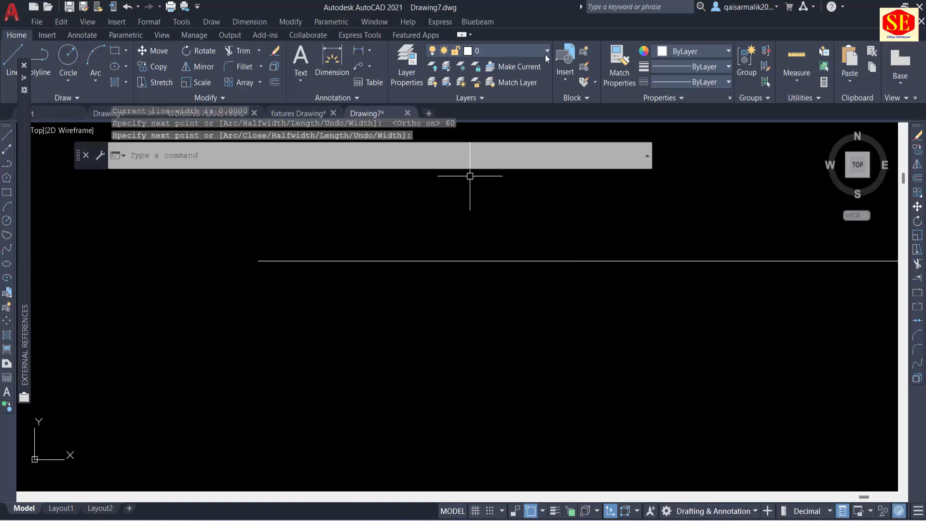
# Draw a vertical line 40 units downward from the left end of the horizontal polyline.
pyautogui.scroll(-5, 352, 319)
pyautogui.write('L')
pyautogui.press('Return')
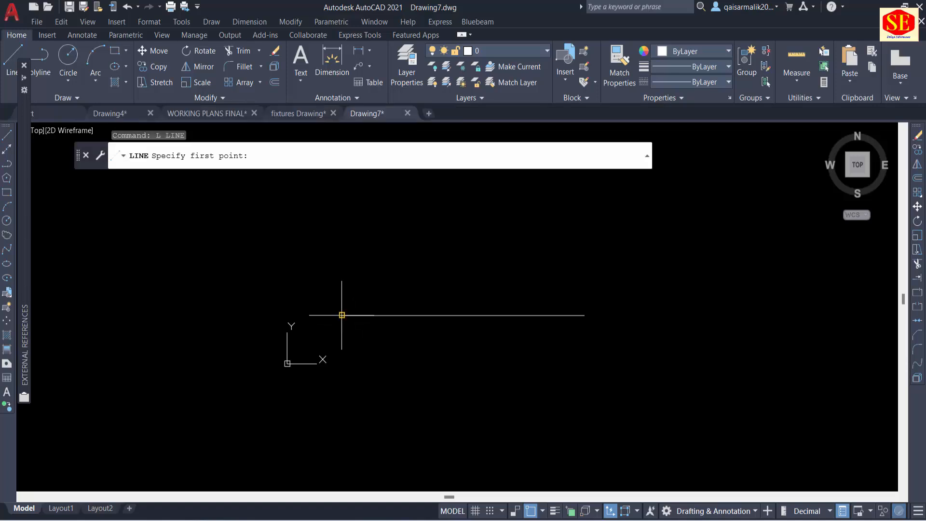
pyautogui.click(342, 315)
pyautogui.write('40')
pyautogui.press('Return')
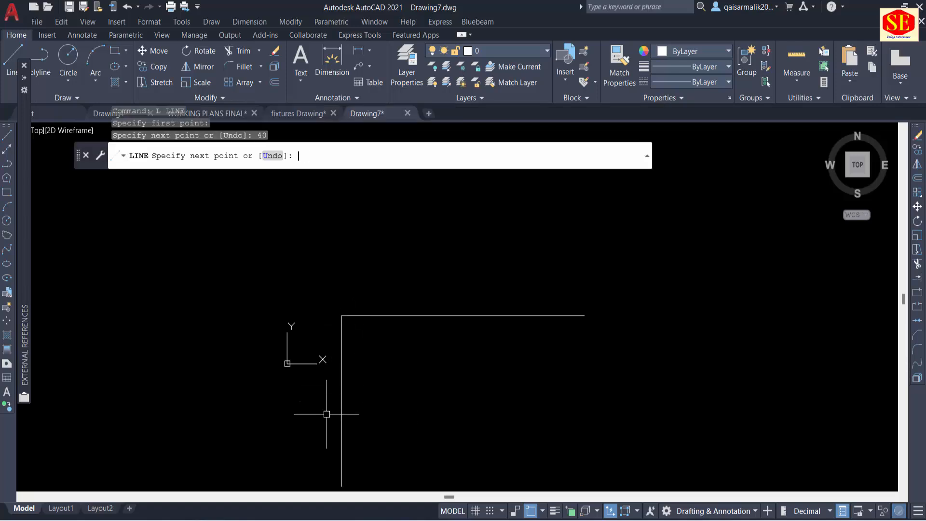
# Offset the vertical line to the right by 10 units with the Multiple option, making five evenly spaced copies.
pyautogui.write('o')
pyautogui.press('Return')
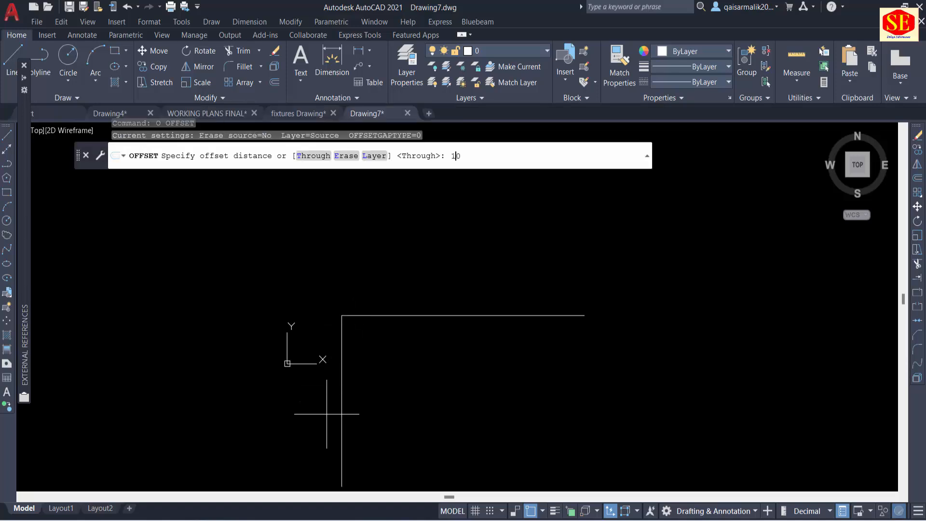
pyautogui.write('10')
pyautogui.press('Return')
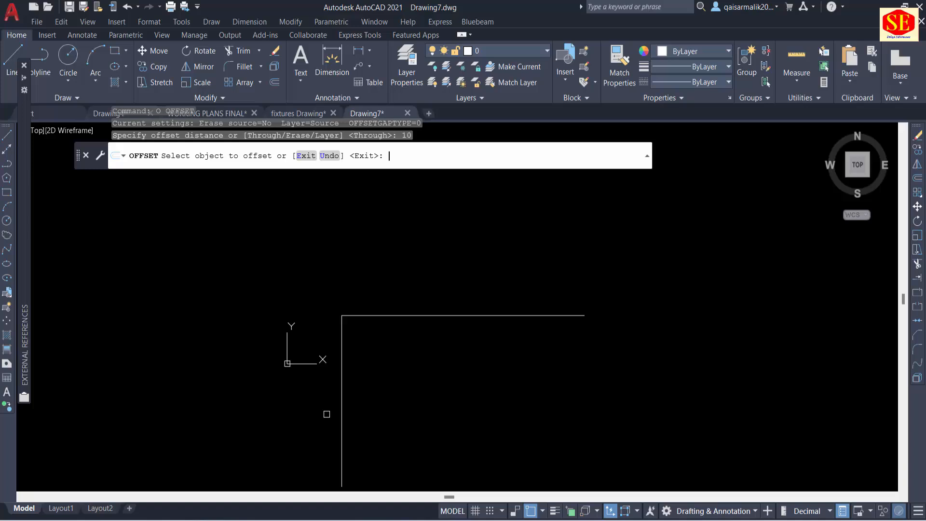
pyautogui.click(343, 379)
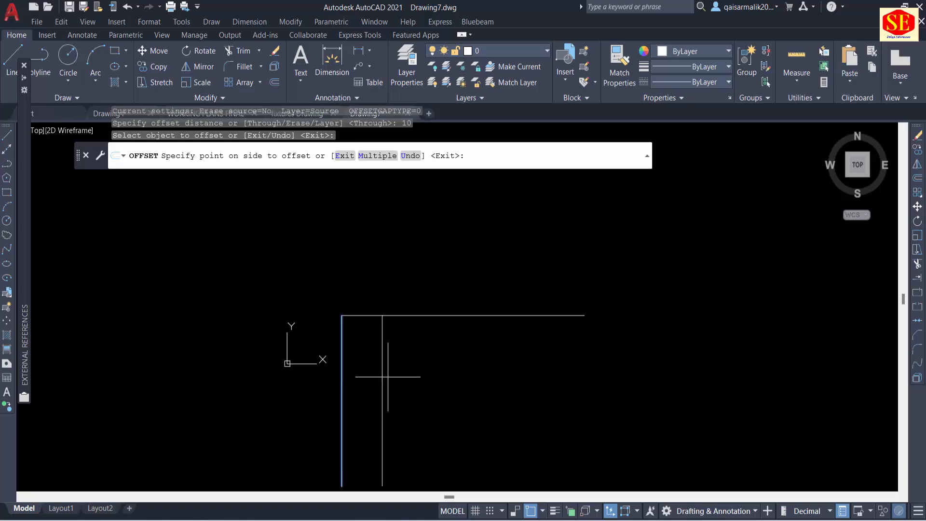
pyautogui.click(384, 155)
pyautogui.click(482, 382)
pyautogui.click(578, 382)
pyautogui.click(637, 383)
pyautogui.click(656, 383)
pyautogui.click(675, 384)
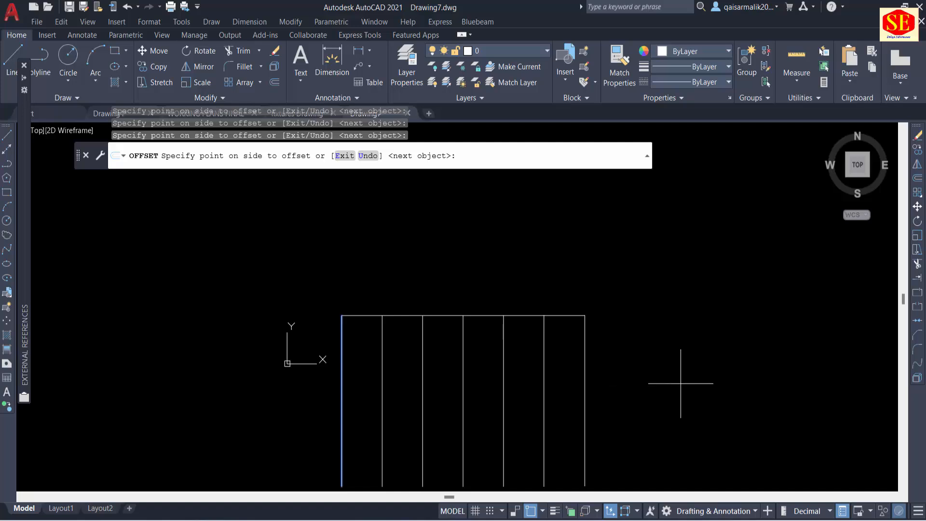
pyautogui.press('Escape')
# Offset the rightmost vertical line another 10 units to the right, at the end of the horizontal polyline.
pyautogui.press('Return')
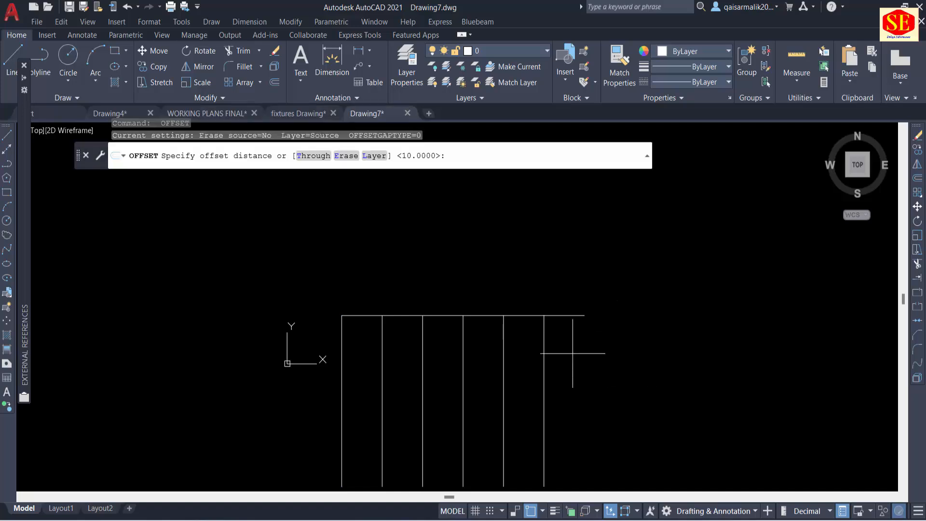
pyautogui.press('Return')
pyautogui.click(545, 356)
pyautogui.click(578, 357)
pyautogui.press('Return')
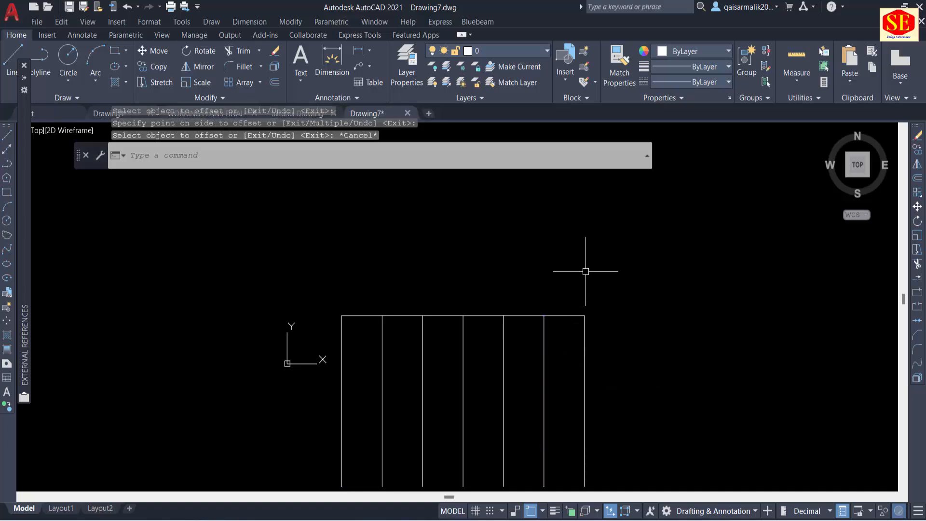
# Offset the horizontal polyline downward by 10 units with the Multiple option, making four copies to complete the grid.
pyautogui.press('Return')
pyautogui.press('Return')
pyautogui.click(566, 314)
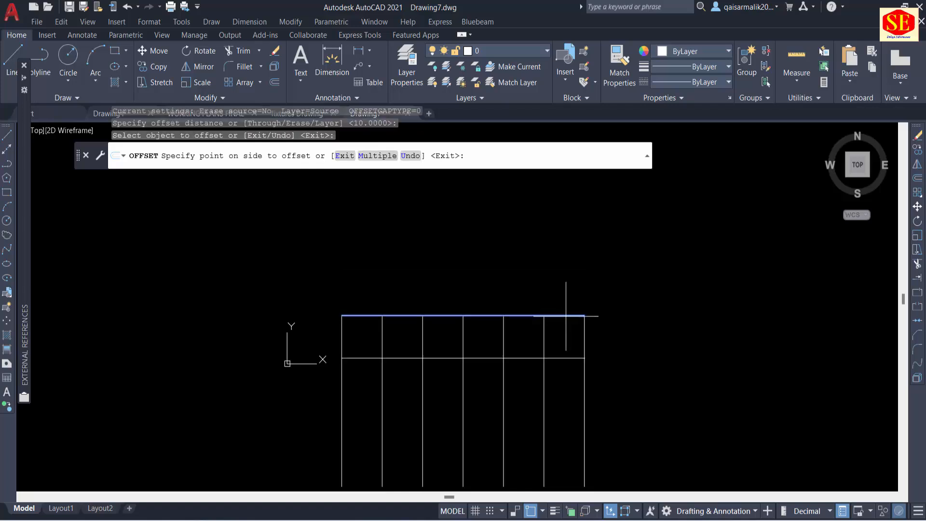
pyautogui.click(371, 152)
pyautogui.click(517, 383)
pyautogui.click(519, 423)
pyautogui.moveTo(522, 431); pyautogui.dragTo(524, 407, button='middle')
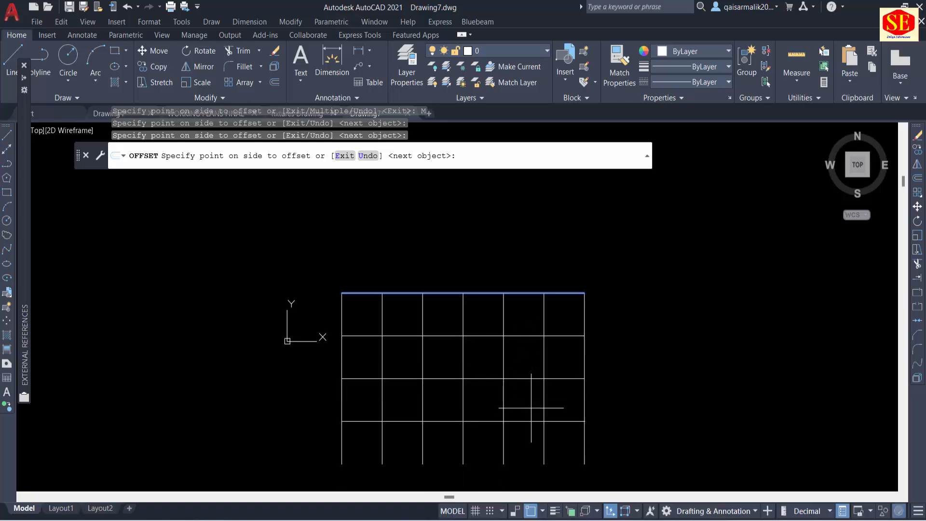
pyautogui.click(525, 435)
pyautogui.rightClick(525, 462)
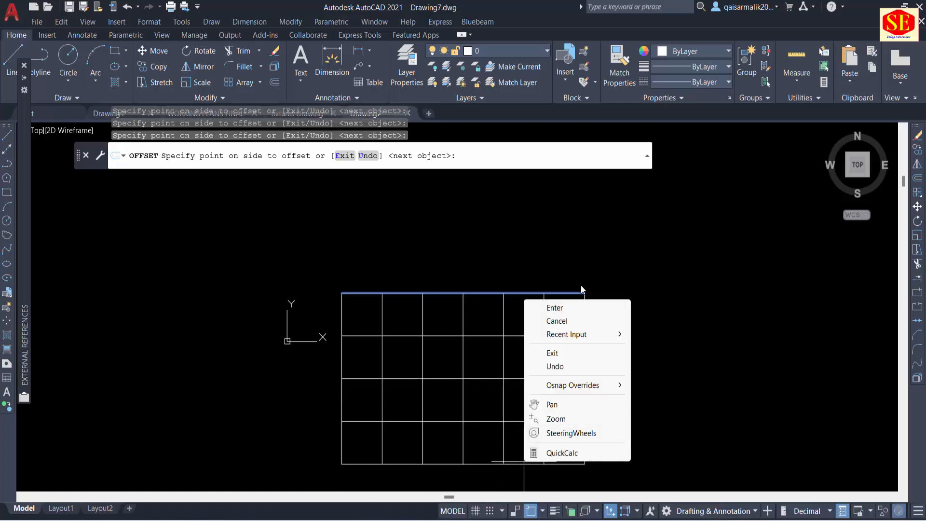
pyautogui.click(578, 305)
pyautogui.press('Escape')
# Draw a closed 2 by 2 unit square with a polyline in the empty area above the grid.
pyautogui.scroll(2, 377, 288)
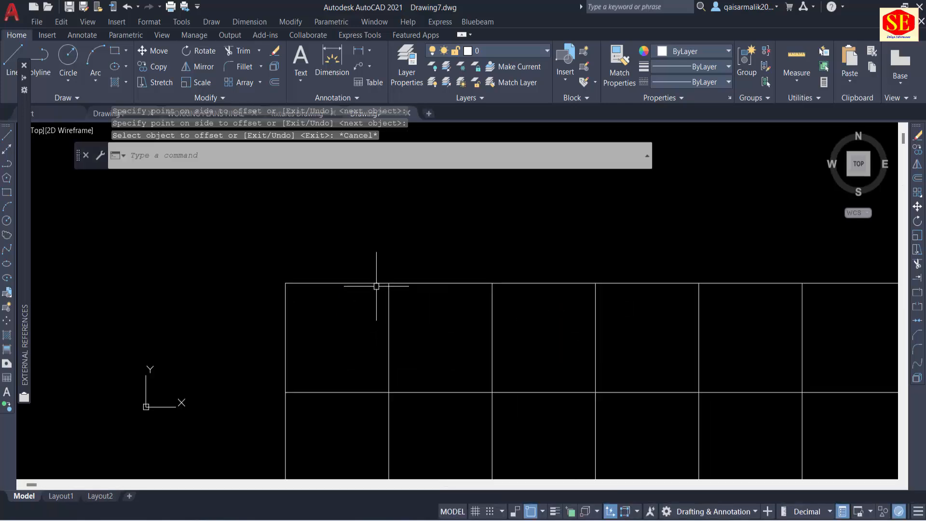
pyautogui.scroll(-2, 376, 288)
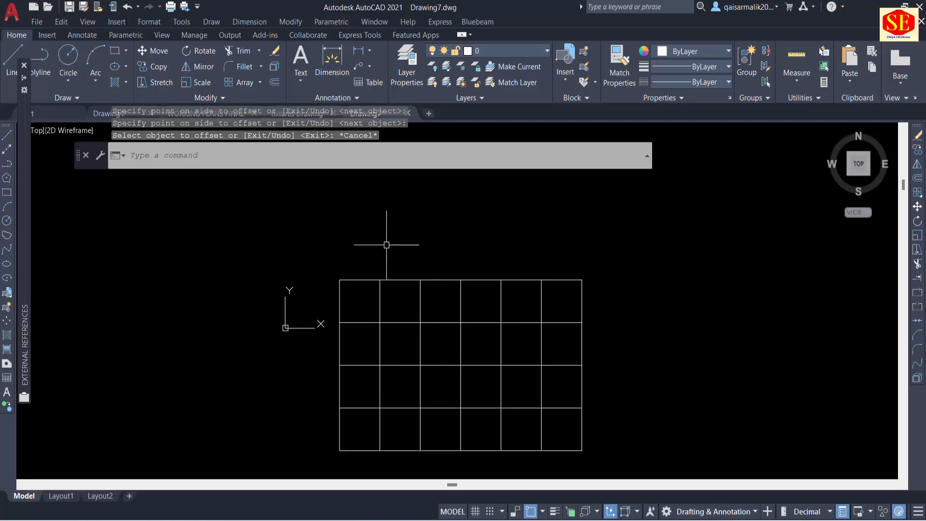
pyautogui.scroll(3, 379, 255)
pyautogui.scroll(2, 377, 309)
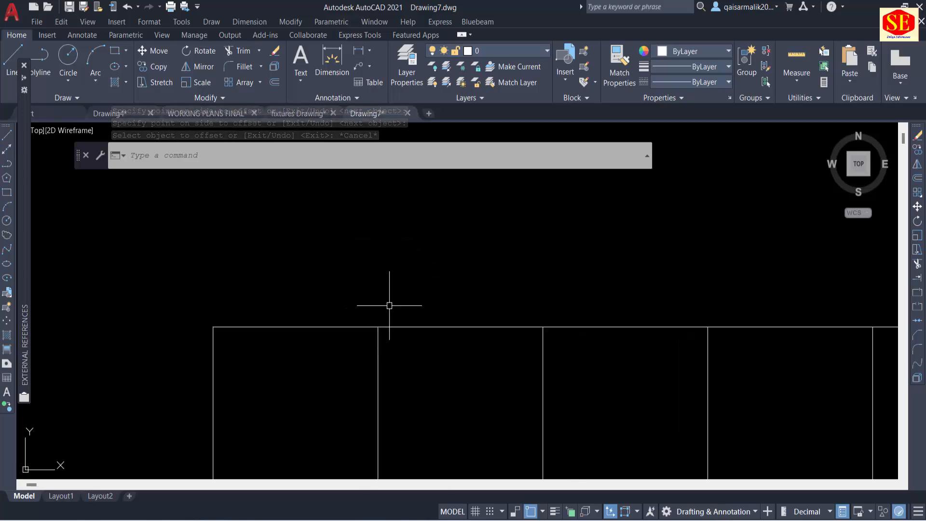
pyautogui.press('Escape')
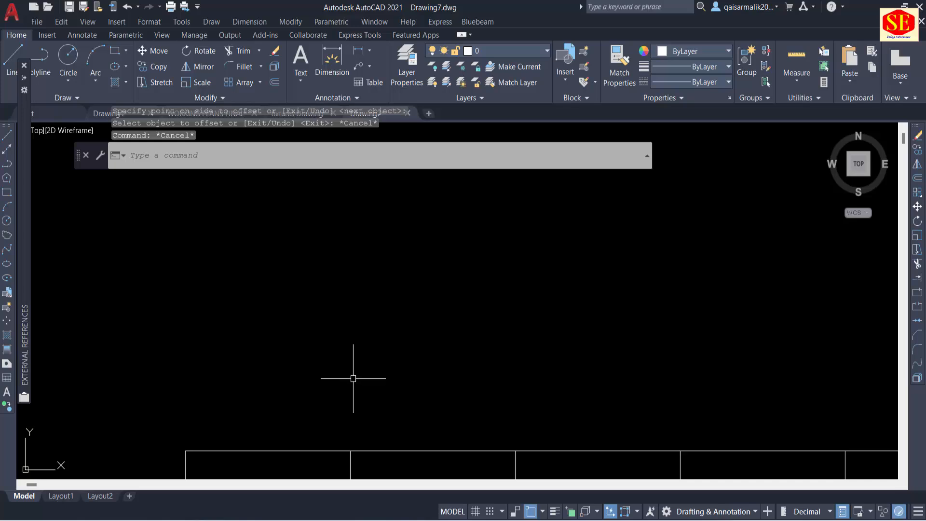
pyautogui.write('PL')
pyautogui.press('Return')
pyautogui.click(308, 255)
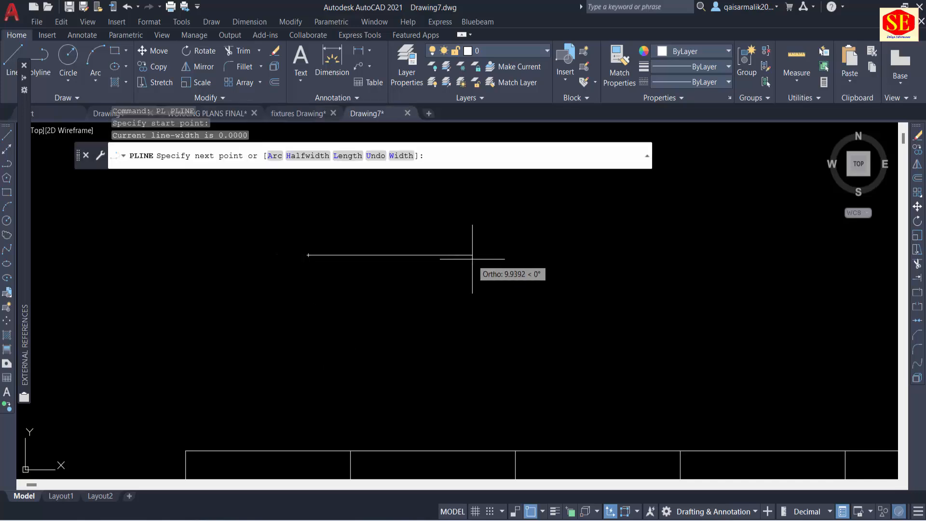
pyautogui.write('2')
pyautogui.press('Return')
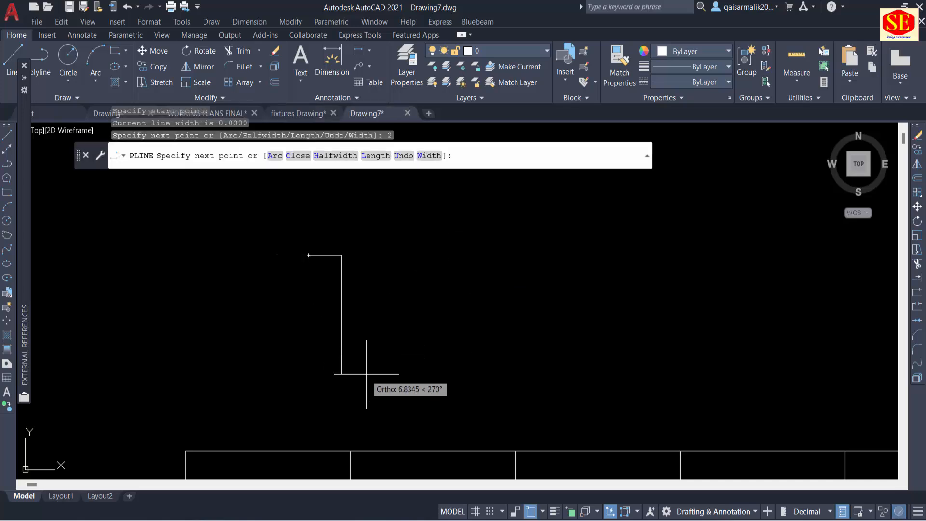
pyautogui.write('2')
pyautogui.press('Return')
pyautogui.write('2')
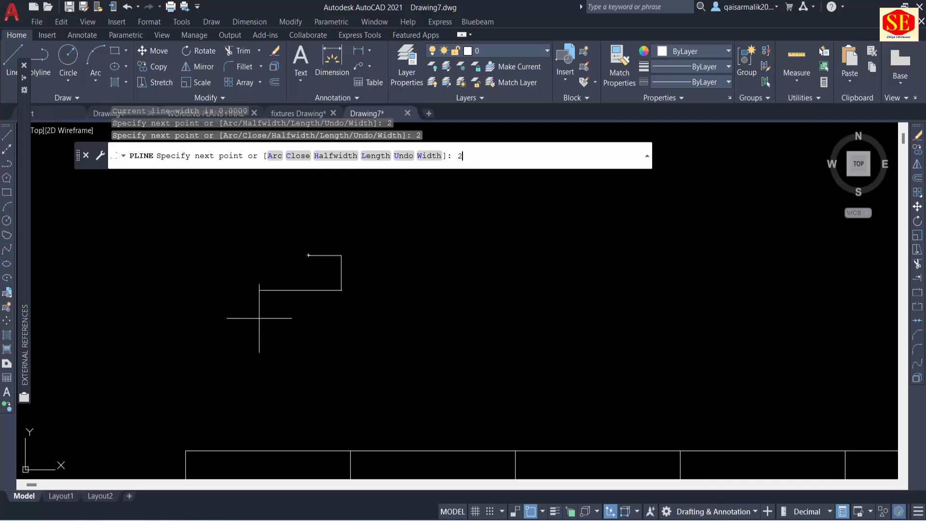
pyautogui.press('Return')
pyautogui.write('c')
pyautogui.press('Return')
pyautogui.press('Escape')
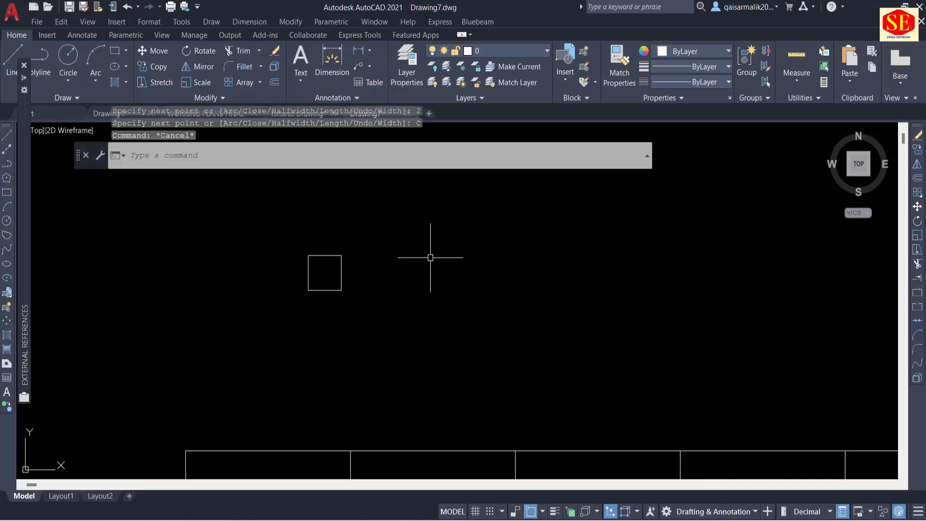
# Draw both diagonals of the small square with lines from corner to corner.
pyautogui.write('l')
pyautogui.press('Return')
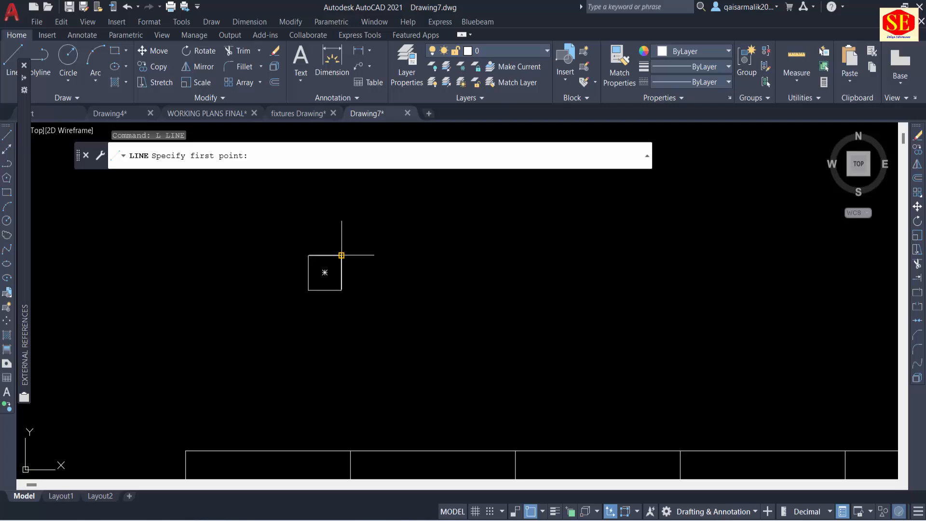
pyautogui.click(341, 255)
pyautogui.click(309, 289)
pyautogui.press('Return')
pyautogui.press('Return')
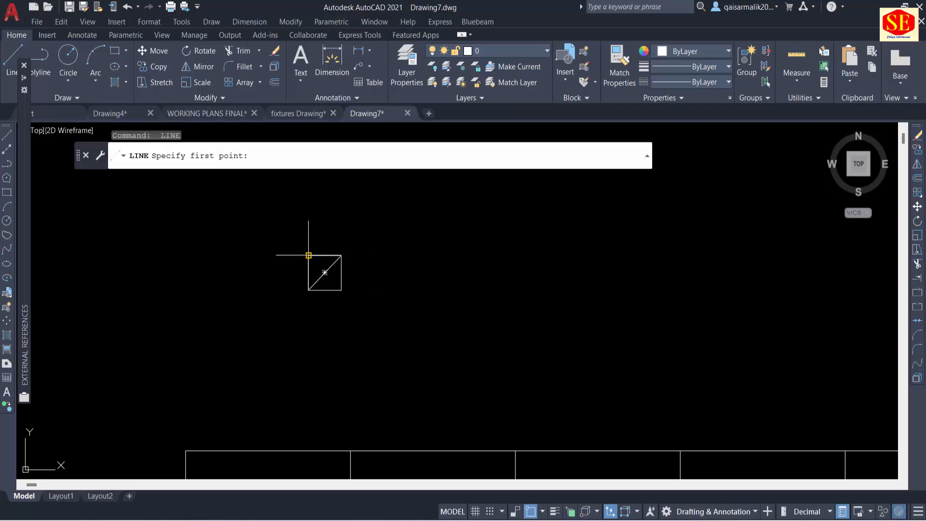
pyautogui.click(308, 255)
pyautogui.click(342, 290)
pyautogui.press('Escape')
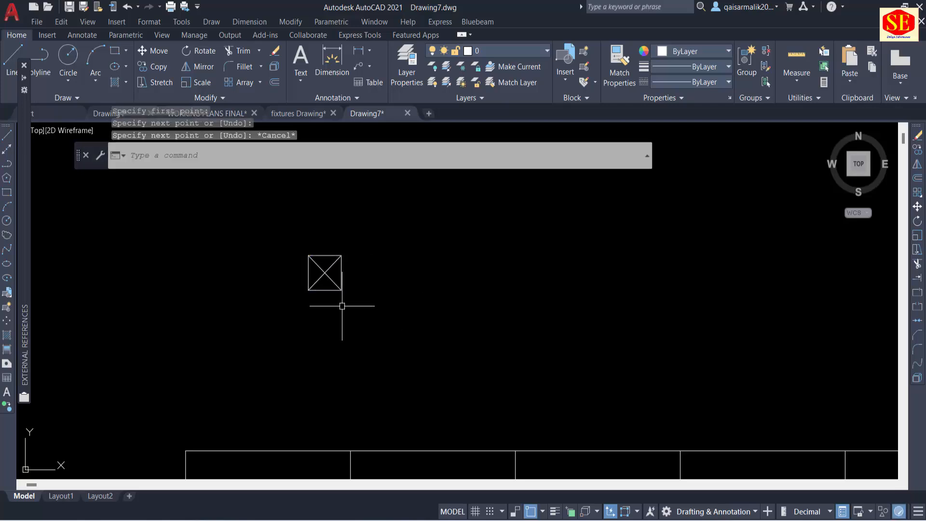
pyautogui.moveTo(342, 306); pyautogui.dragTo(432, 314, button='middle')
pyautogui.scroll(-1, 415, 304)
pyautogui.scroll(5, 424, 321)
pyautogui.scroll(-4, 414, 270)
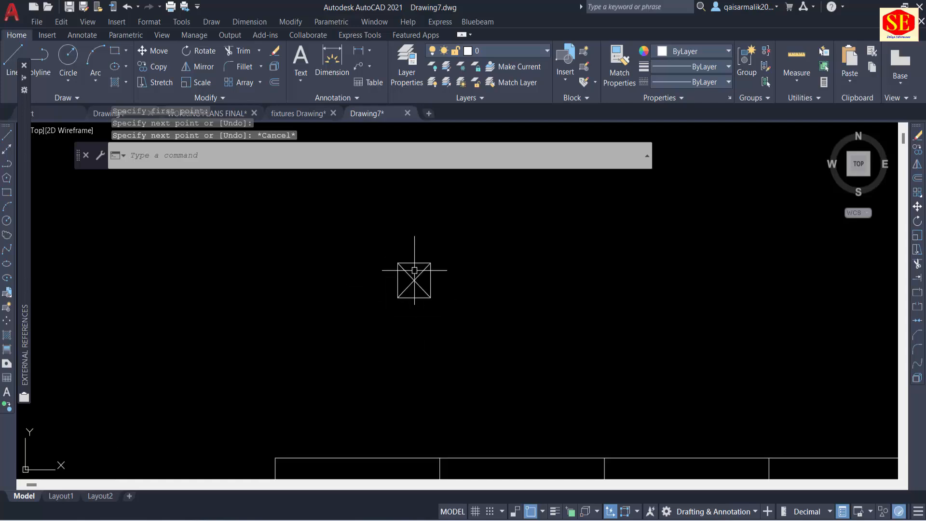
pyautogui.scroll(-4, 414, 270)
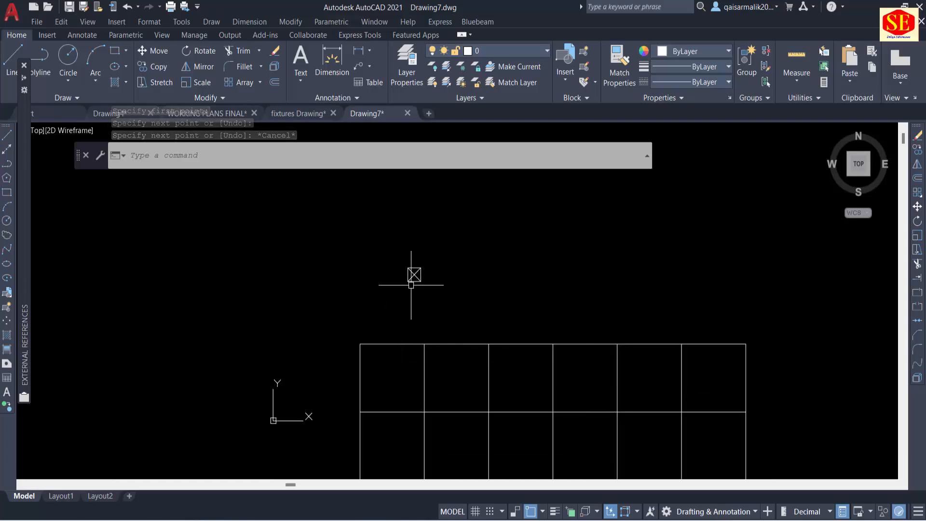
pyautogui.scroll(2, 411, 285)
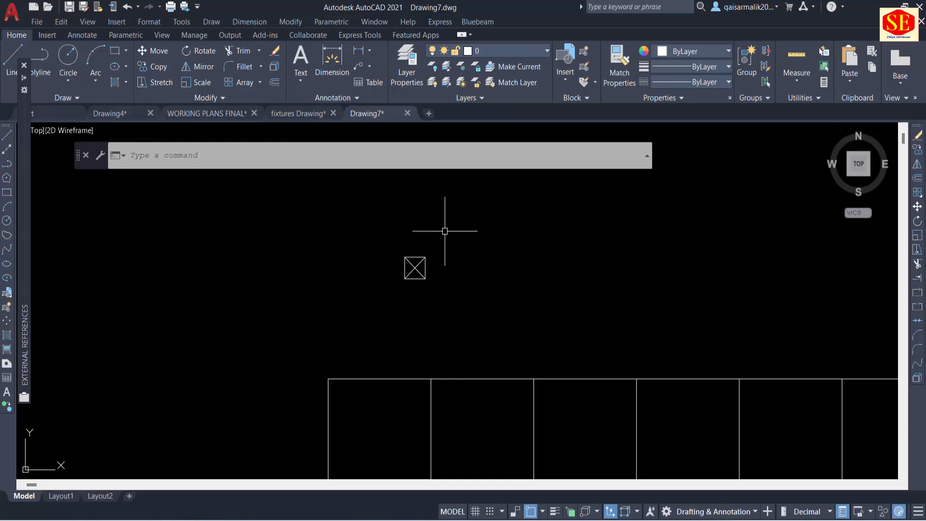
# Copy the crossed square by its centre onto the seven grid intersections along the grid's top line.
pyautogui.scroll(2, 445, 231)
pyautogui.press('Escape')
pyautogui.press('Escape')
pyautogui.write('c')
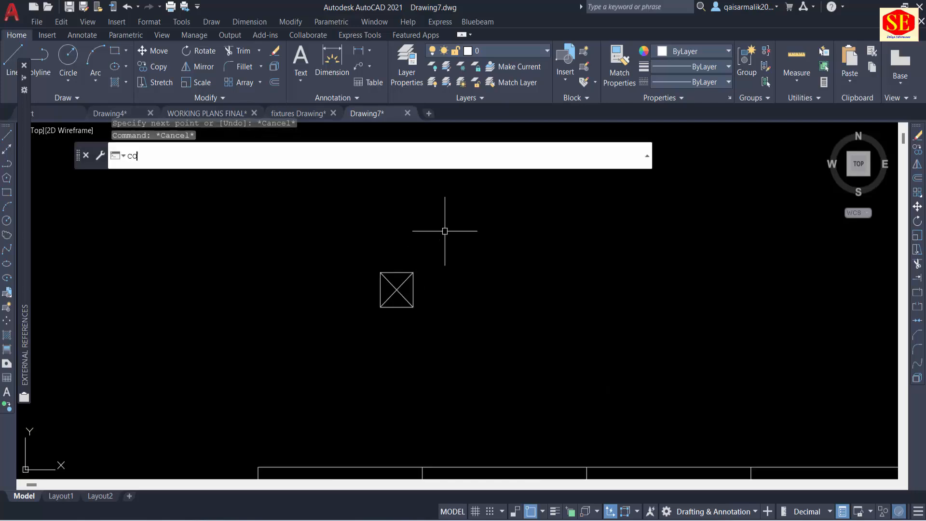
pyautogui.write('o')
pyautogui.press('Return')
pyautogui.click(429, 238)
pyautogui.click(348, 340)
pyautogui.press('Return')
pyautogui.click(396, 290)
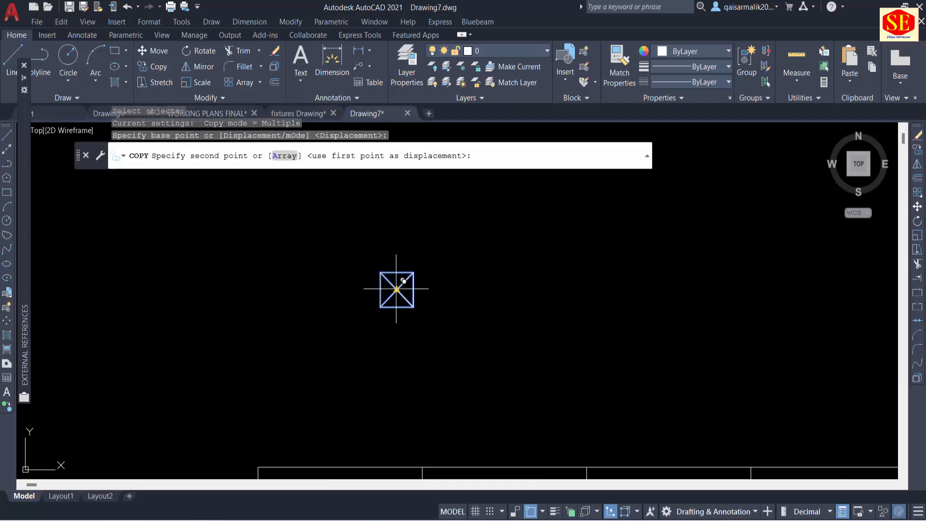
pyautogui.scroll(-2, 458, 236)
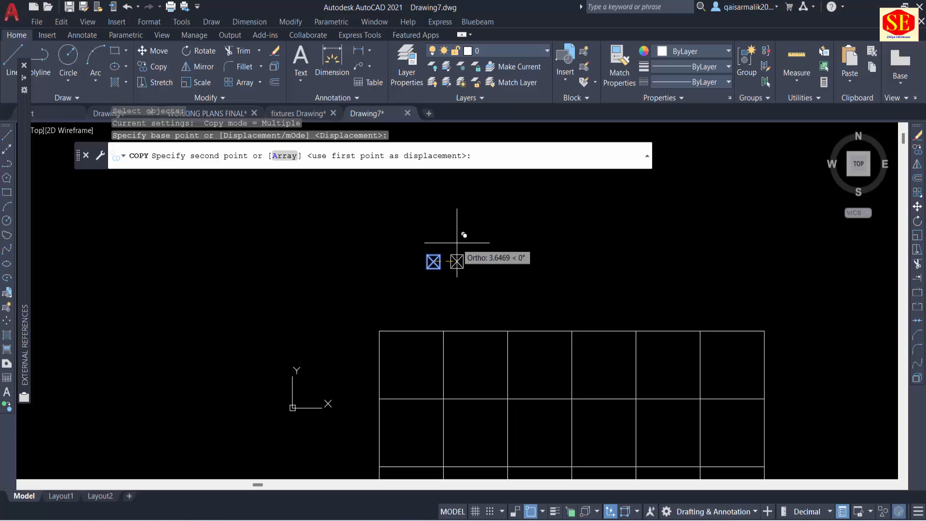
pyautogui.click(379, 330)
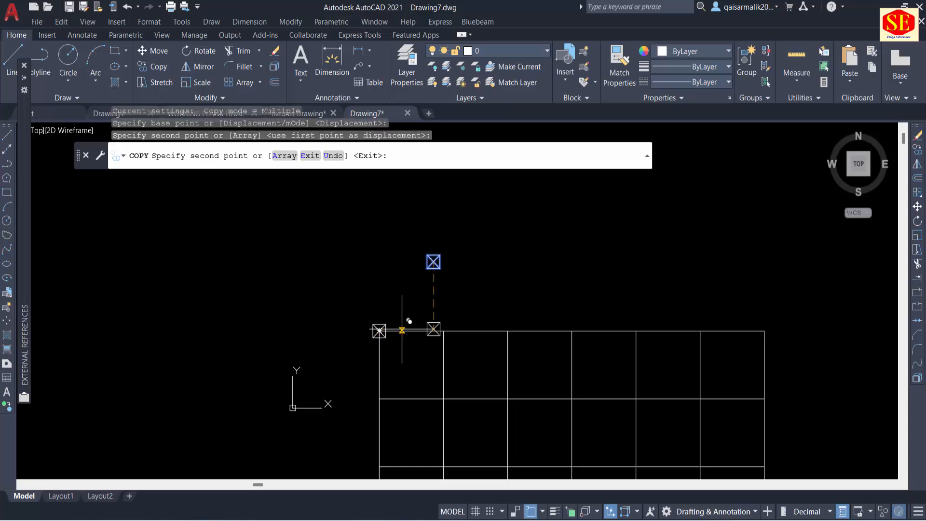
pyautogui.click(443, 330)
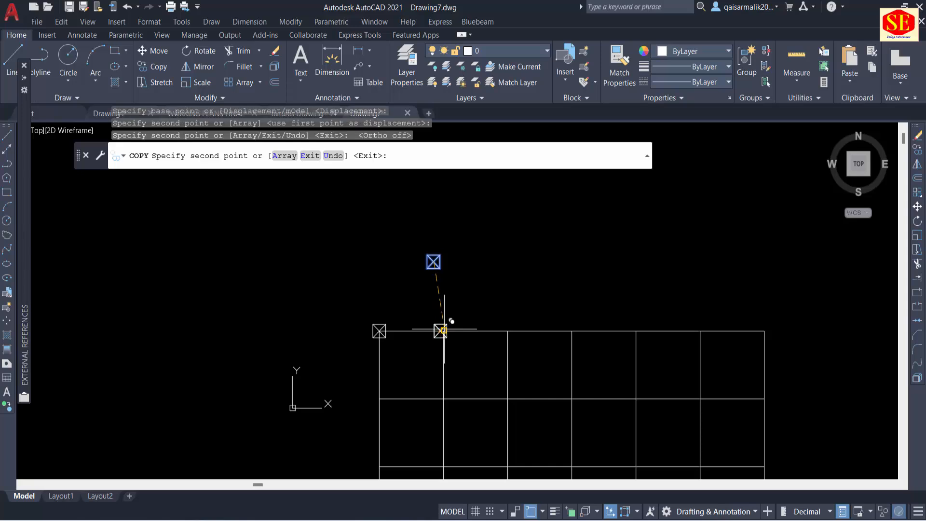
pyautogui.click(508, 330)
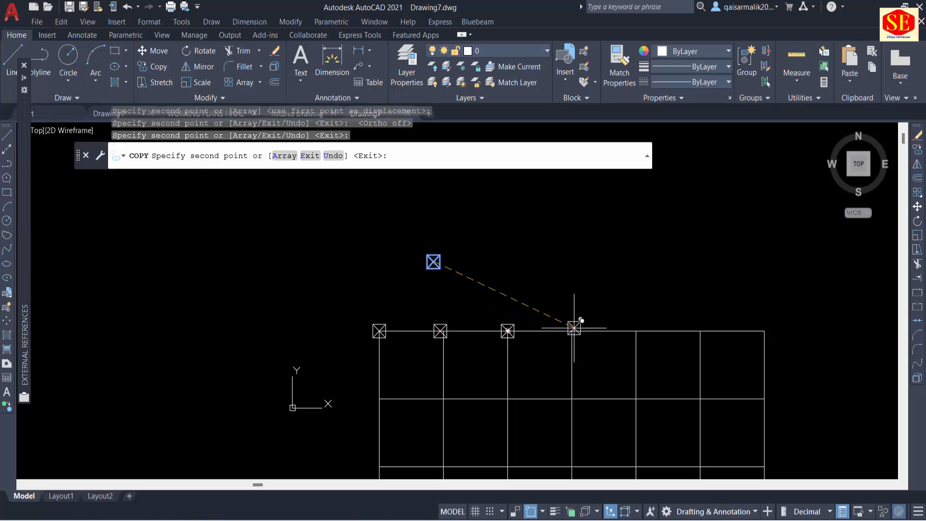
pyautogui.click(572, 330)
pyautogui.click(637, 331)
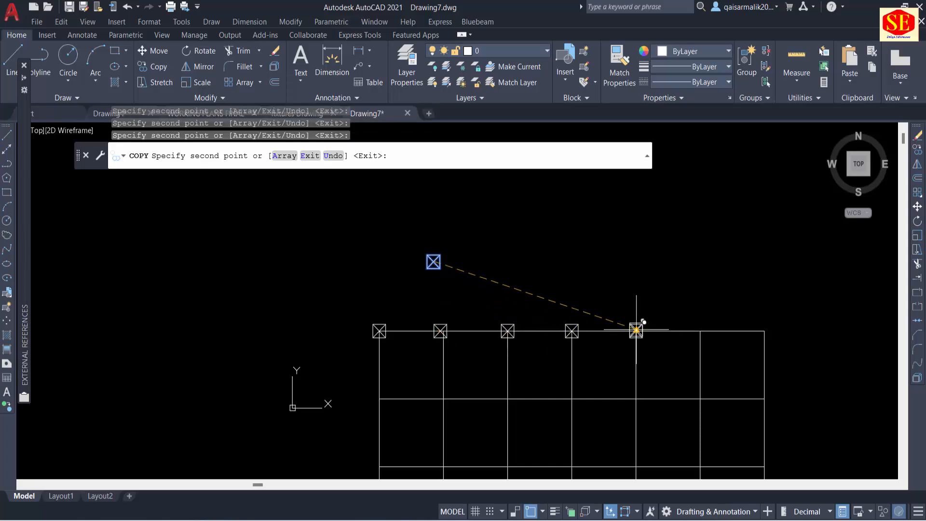
pyautogui.click(699, 331)
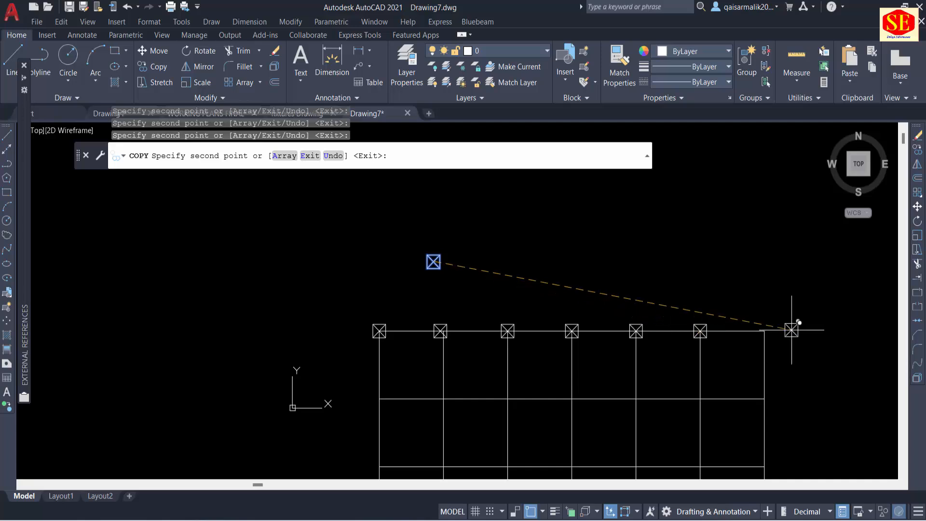
pyautogui.click(764, 331)
pyautogui.press('Return')
# Erase the original crossed square in the empty area above the grid.
pyautogui.click(460, 241)
pyautogui.click(431, 278)
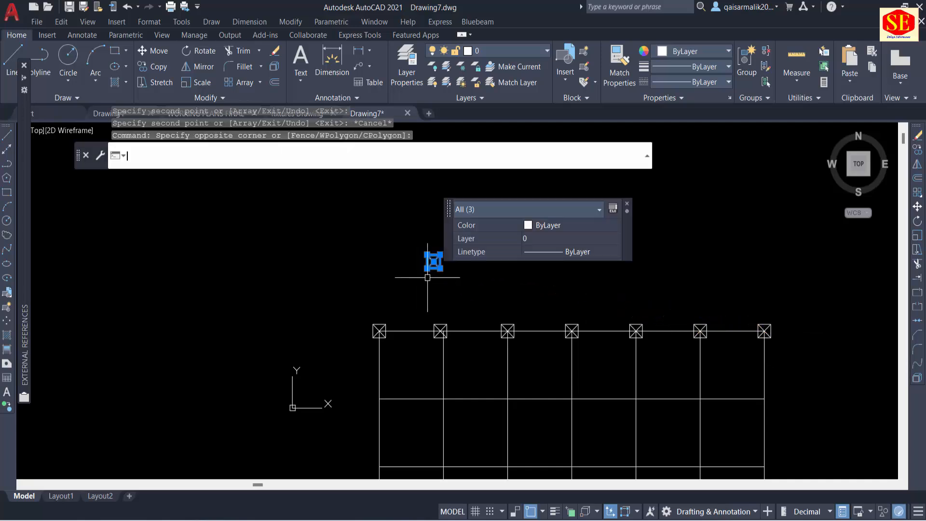
pyautogui.write('e')
pyautogui.press('Return')
# Move the second crossed square on the top line by its centre onto the grid intersection.
pyautogui.scroll(4, 444, 351)
pyautogui.write('m')
pyautogui.press('Return')
pyautogui.click(384, 241)
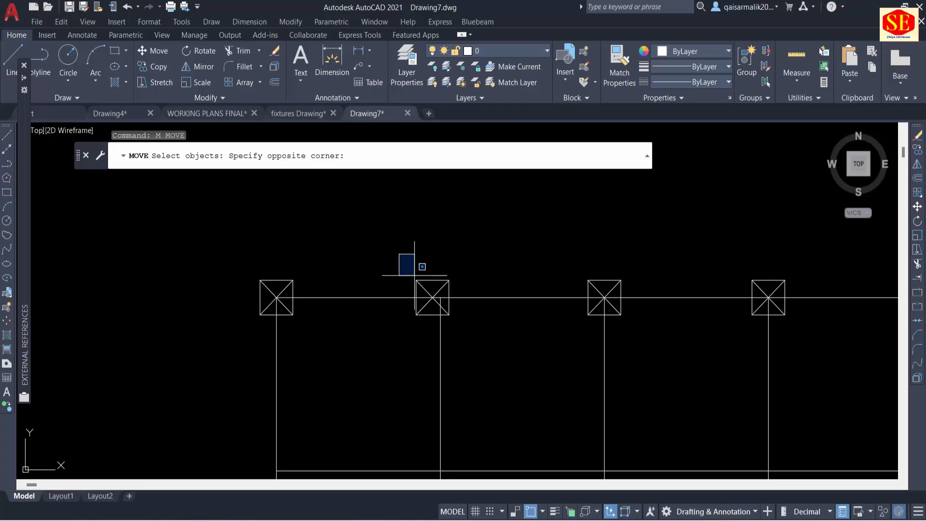
pyautogui.click(450, 316)
pyautogui.scroll(2, 437, 309)
pyautogui.press('Return')
pyautogui.click(434, 295)
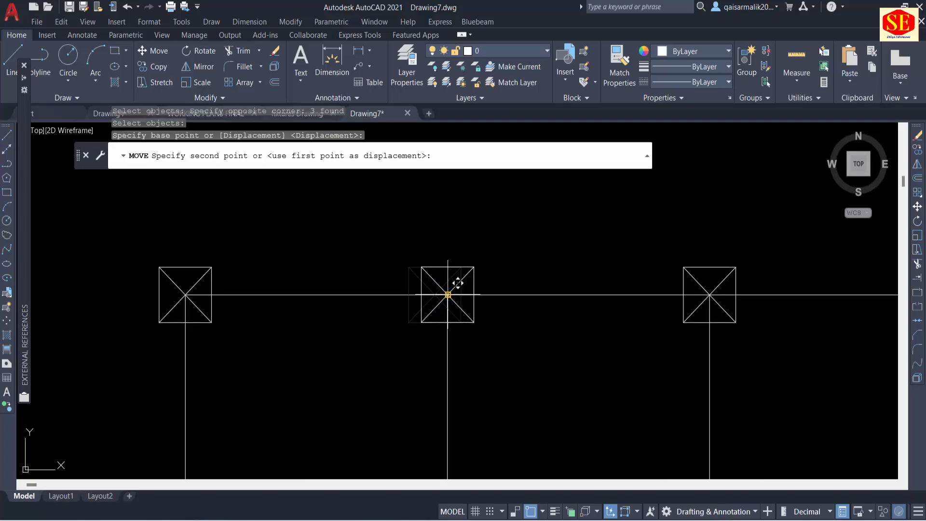
pyautogui.click(449, 258)
pyautogui.scroll(-4, 432, 242)
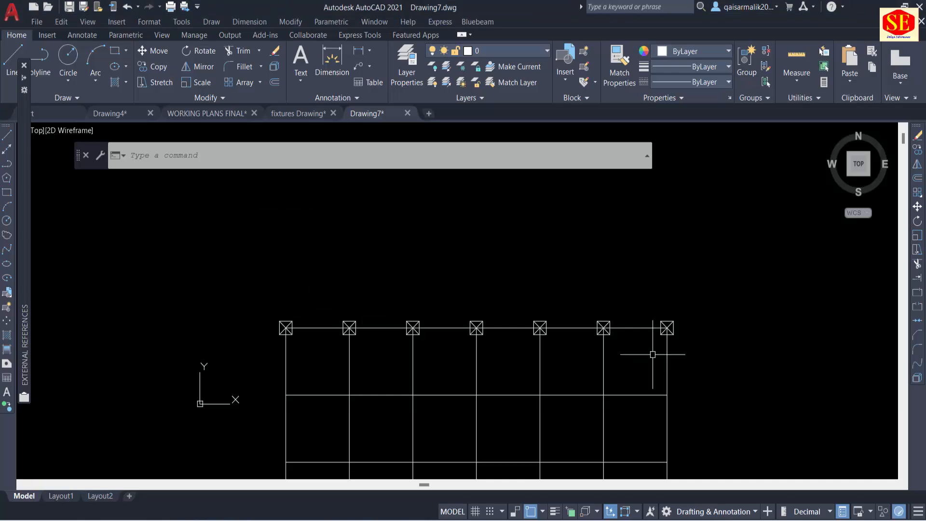
# Define a block named COL1 from the seven crossed squares, leaving the grid's top line out of the selection.
pyautogui.moveTo(378, 345); pyautogui.dragTo(377, 331, button='middle')
pyautogui.press('Escape')
pyautogui.press('Escape')
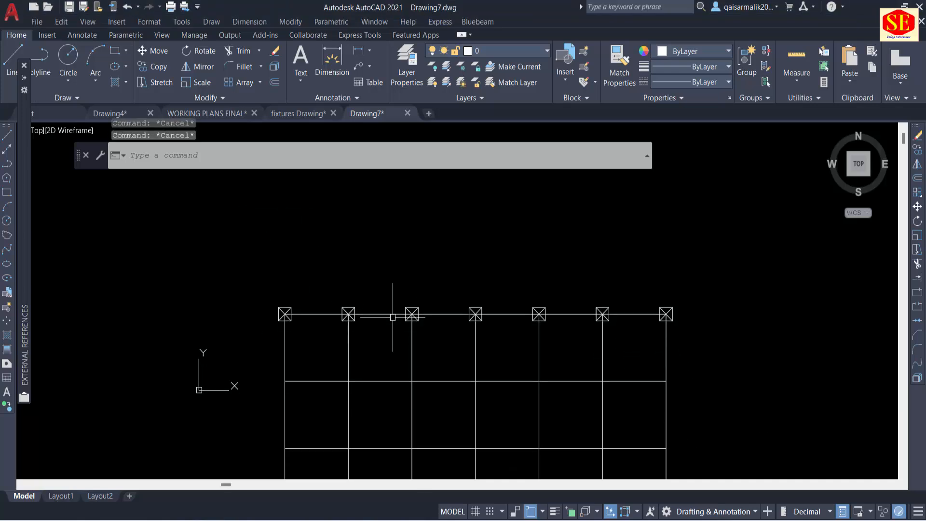
pyautogui.press('Return')
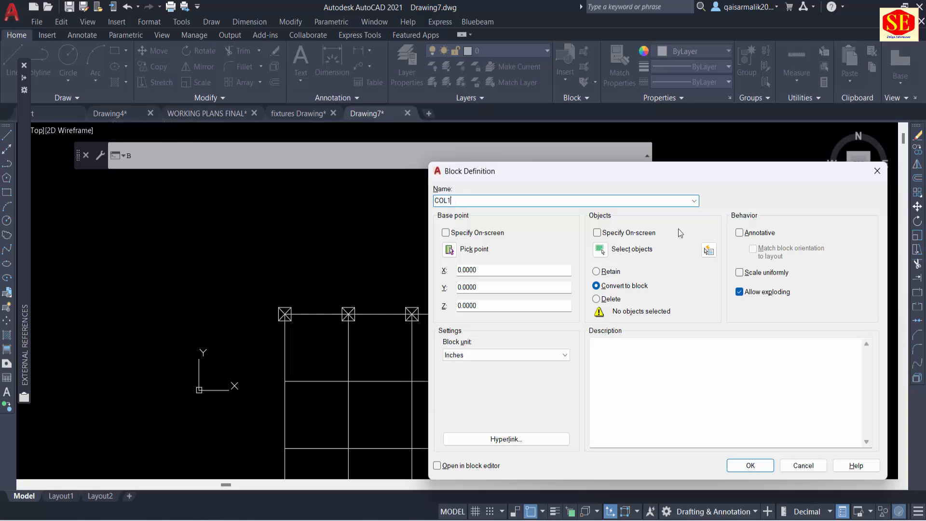
pyautogui.click(600, 249)
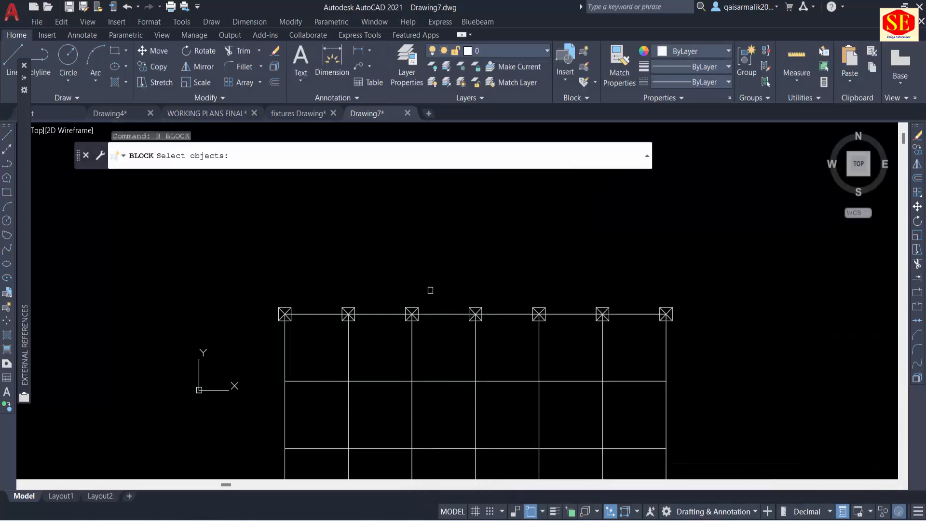
pyautogui.click(246, 273)
pyautogui.click(718, 330)
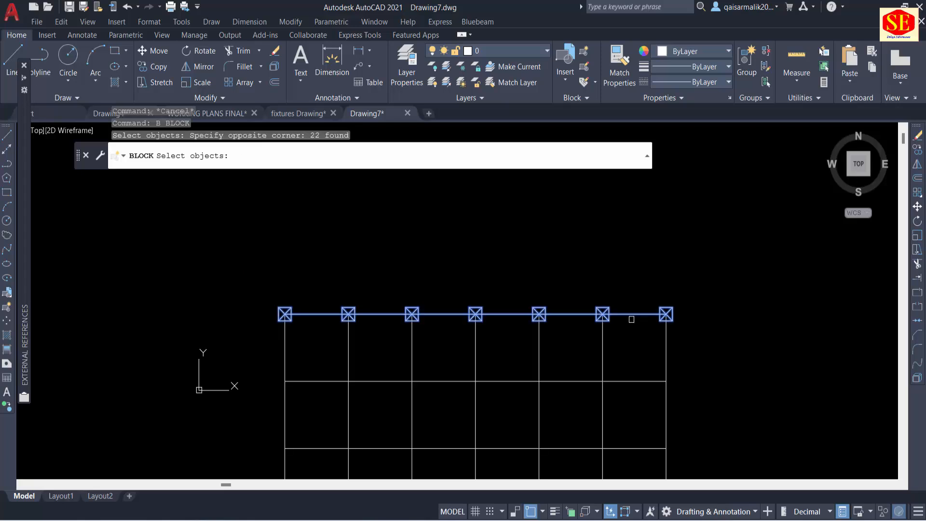
pyautogui.keyDown('shift'); pyautogui.click(569, 314); pyautogui.keyUp('shift')
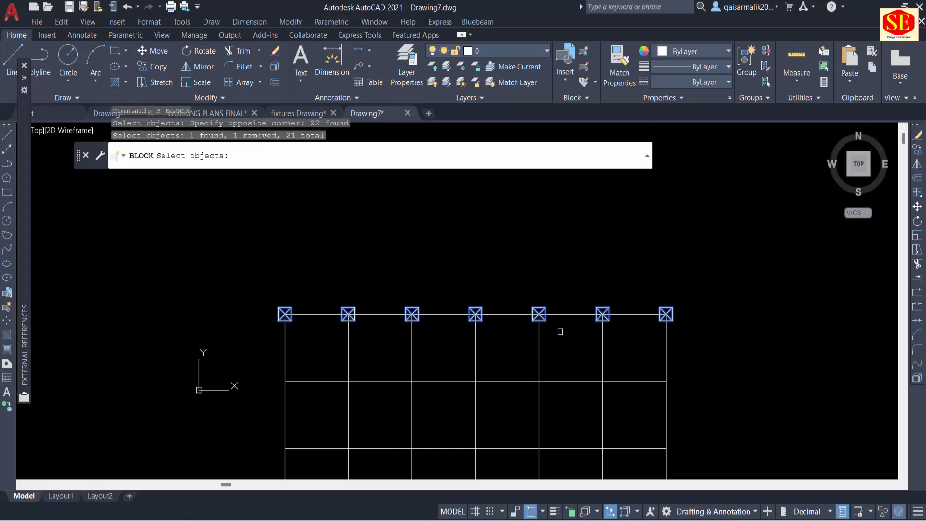
pyautogui.press('Return')
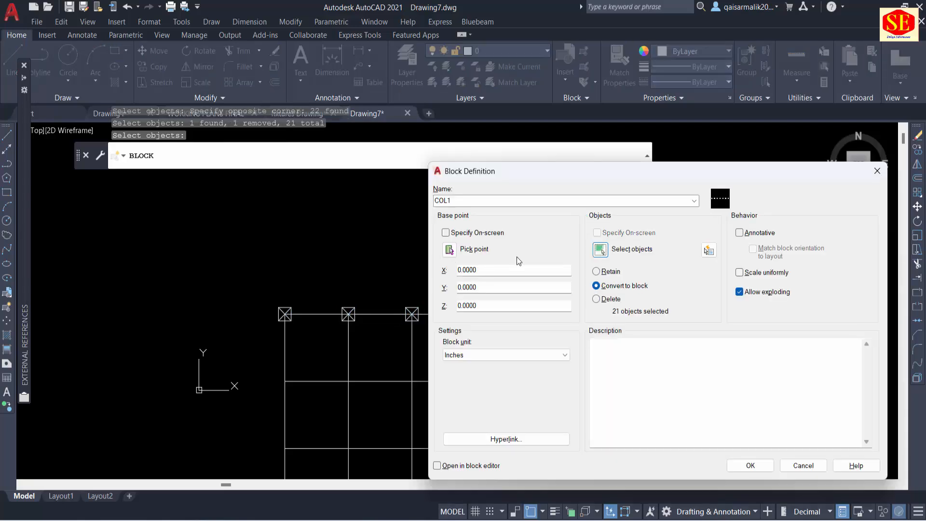
pyautogui.click(751, 465)
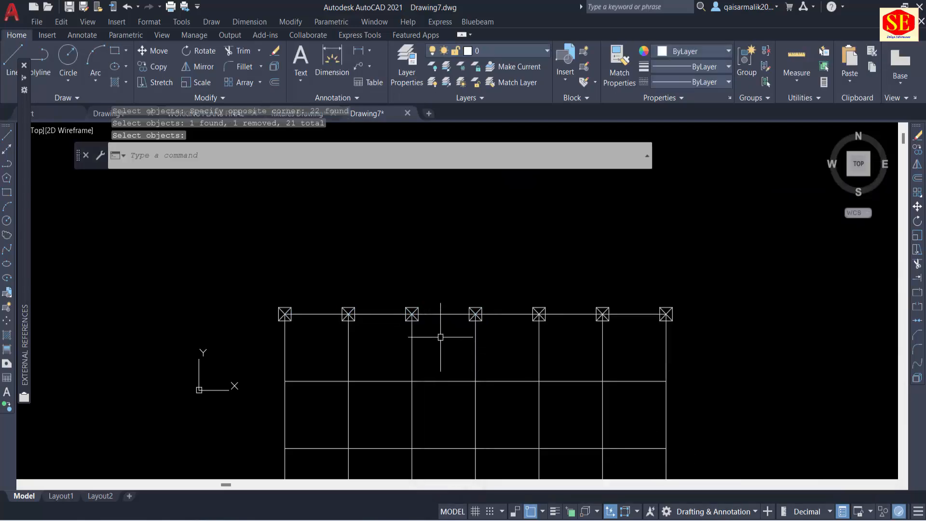
# Select the COL1 block reference on the grid's top line and erase it.
pyautogui.click(410, 312)
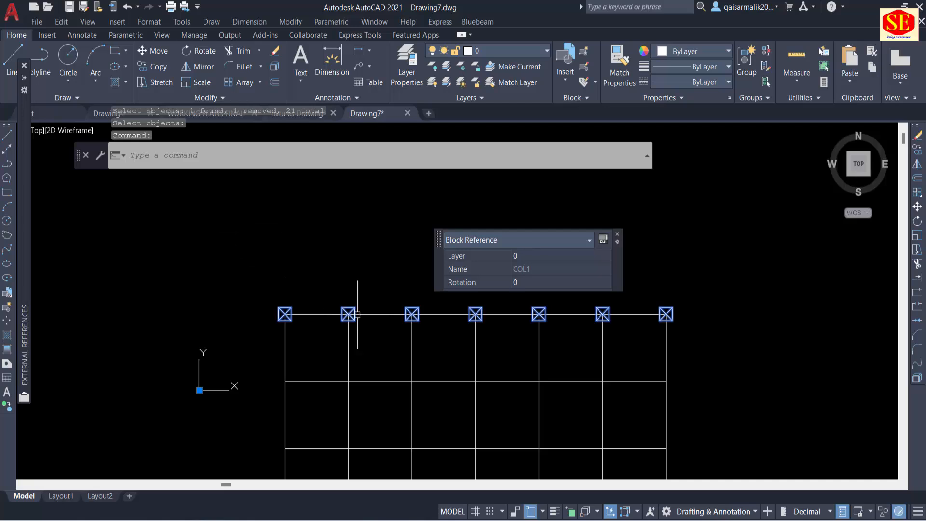
pyautogui.scroll(-4, 238, 275)
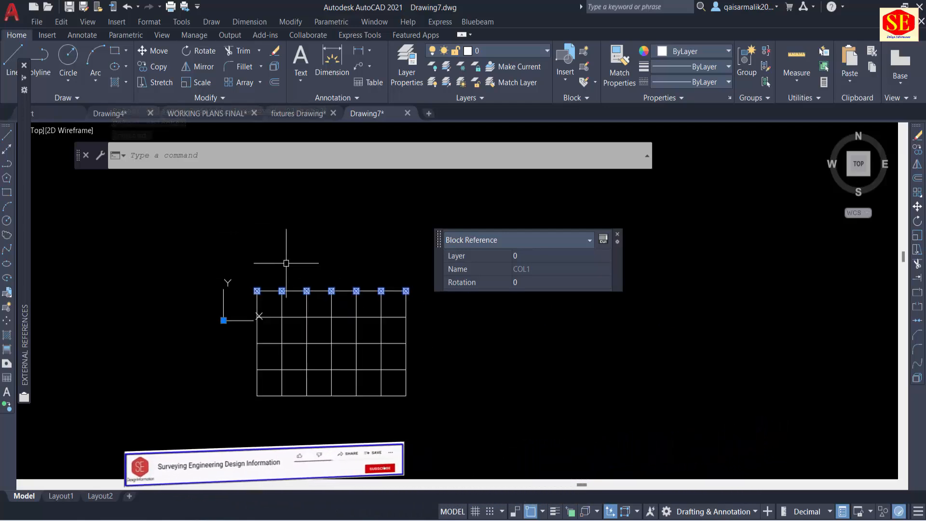
pyautogui.scroll(4, 262, 280)
pyautogui.write('e')
pyautogui.press('Return')
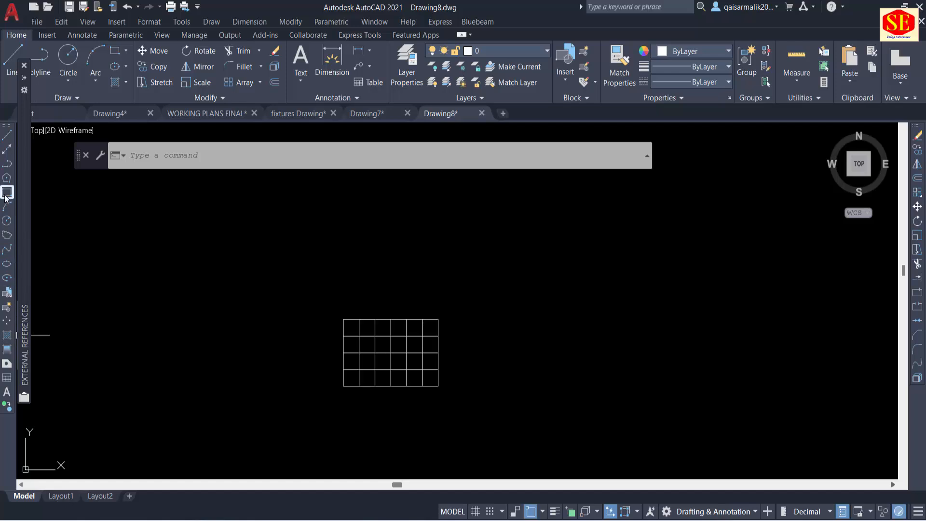
# Look through the blocks of the current drawing and the block libraries available for insertion, closing the palette after each.
pyautogui.click(8, 293)
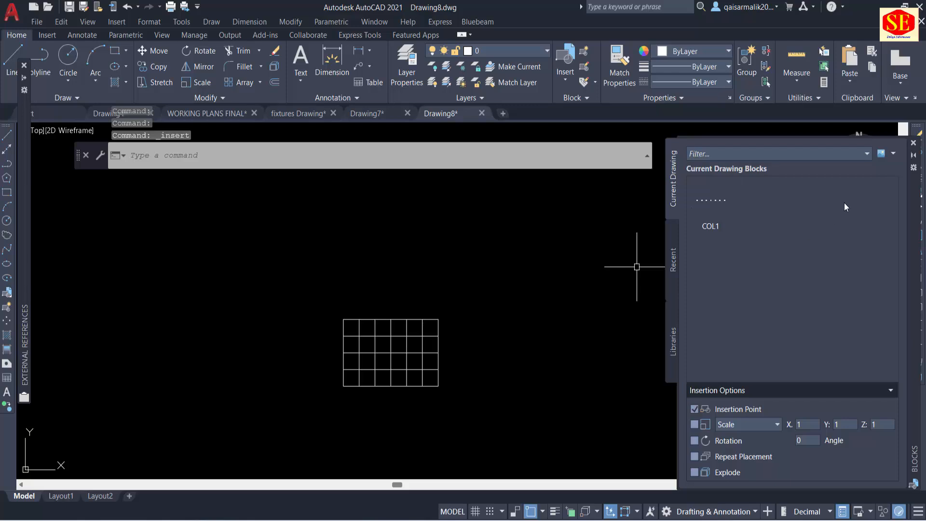
pyautogui.click(913, 144)
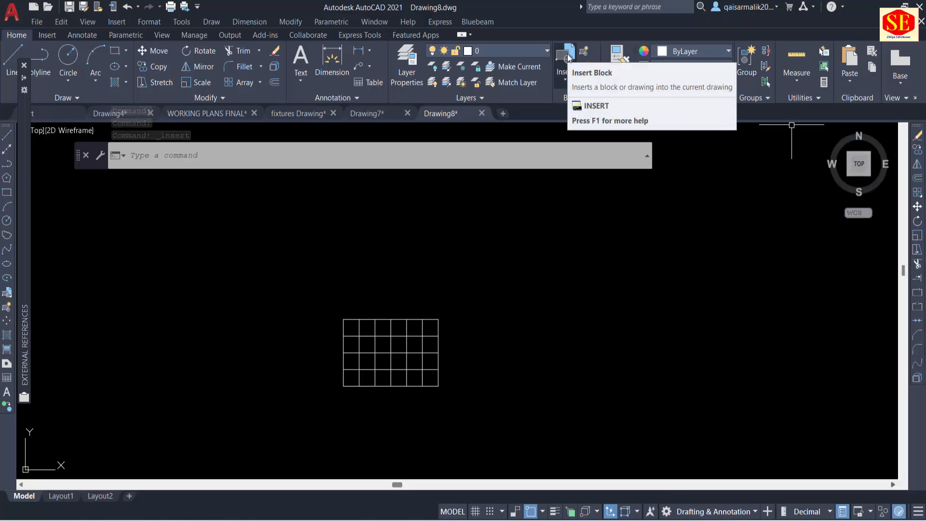
pyautogui.click(566, 76)
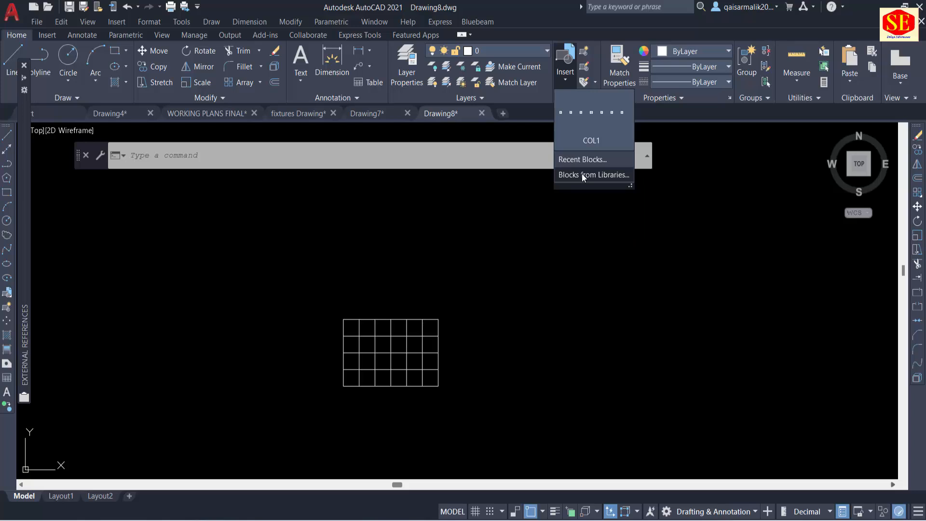
pyautogui.click(581, 174)
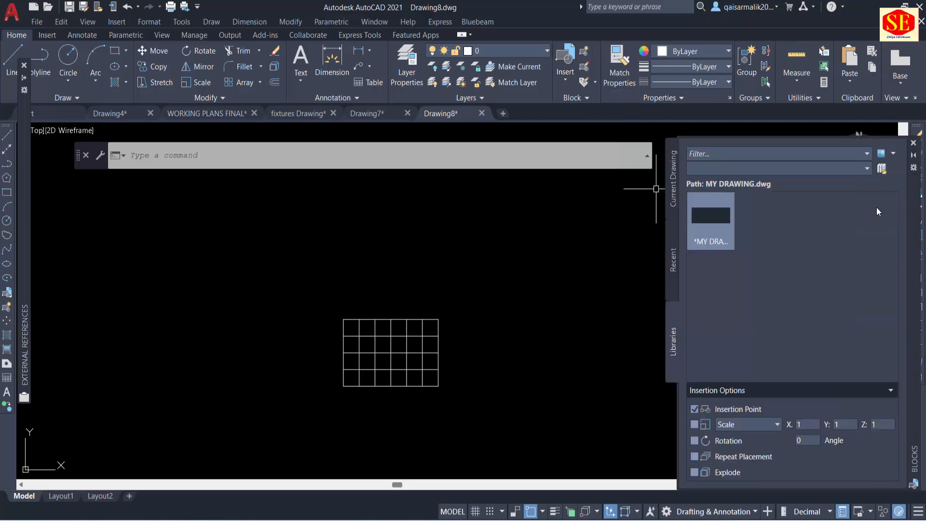
pyautogui.click(913, 143)
pyautogui.click(563, 77)
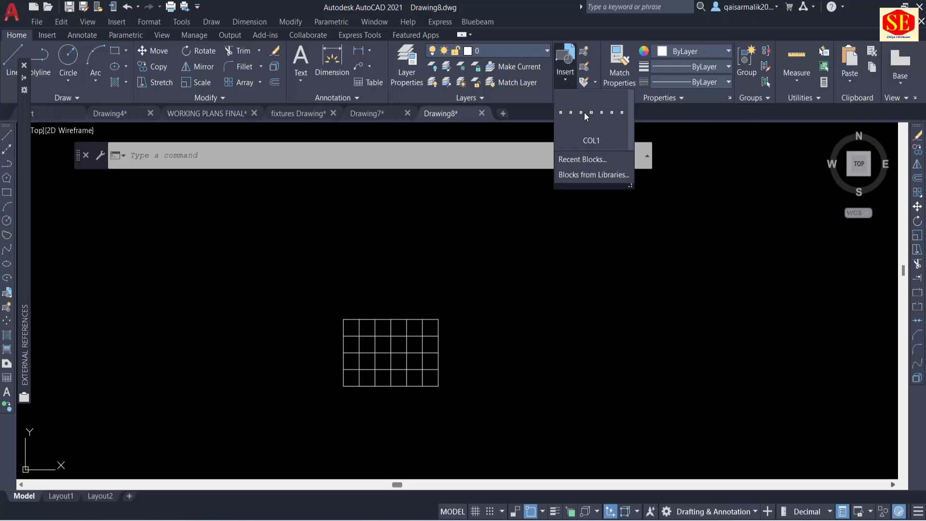
pyautogui.click(583, 112)
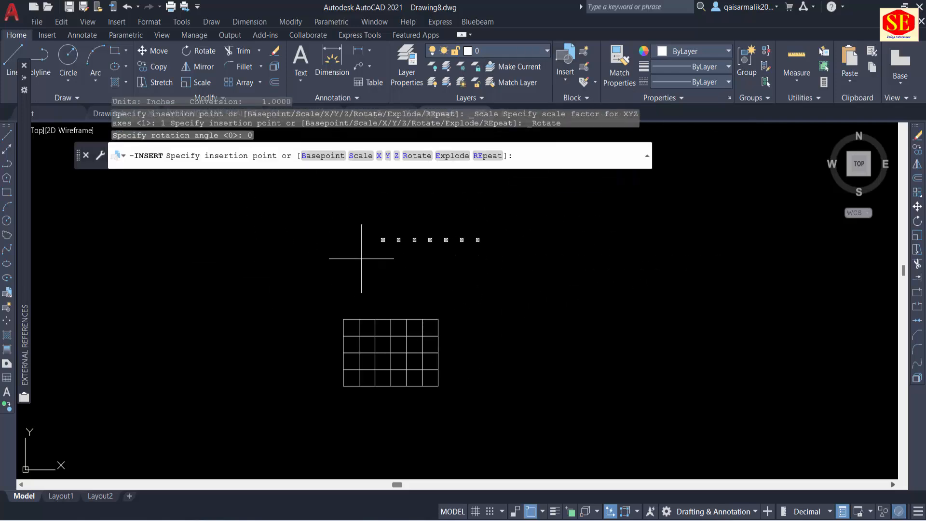
pyautogui.press('Escape')
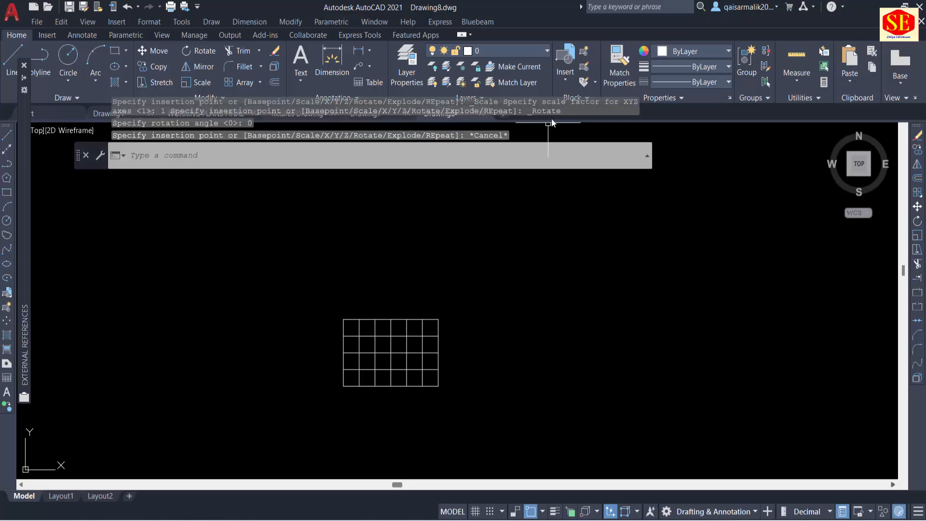
# Open the library blocks for insertion and switch to the list of recent blocks.
pyautogui.click(563, 73)
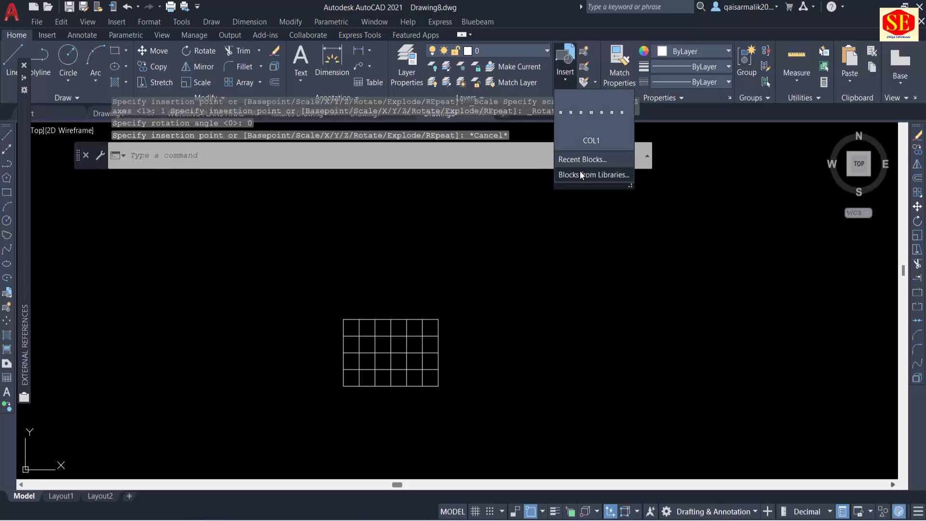
pyautogui.click(580, 174)
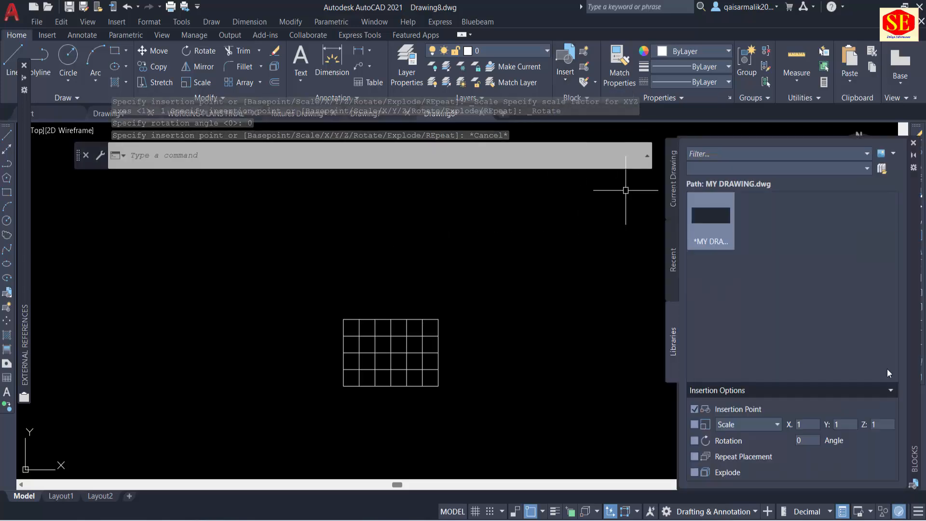
pyautogui.click(672, 270)
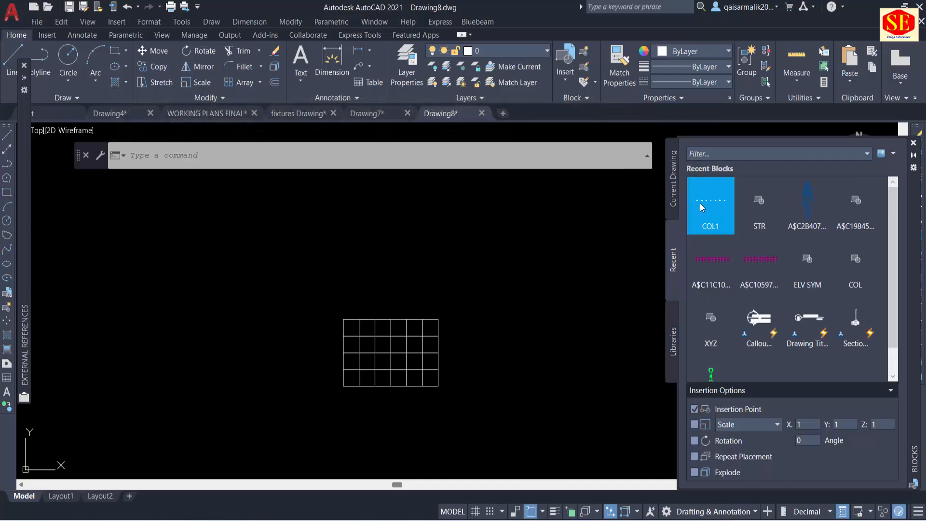
# Insert the COL1 block from the current drawing's blocks above the grid.
pyautogui.click(676, 189)
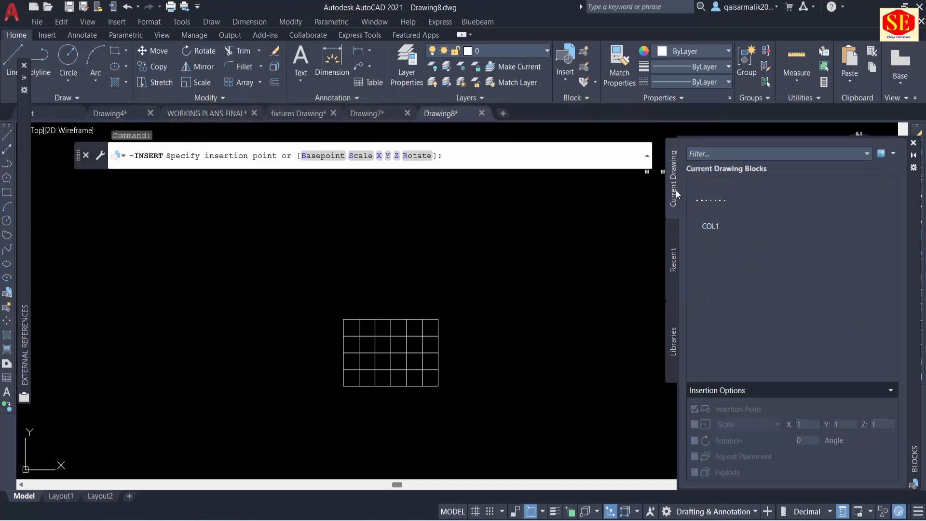
pyautogui.moveTo(709, 205)
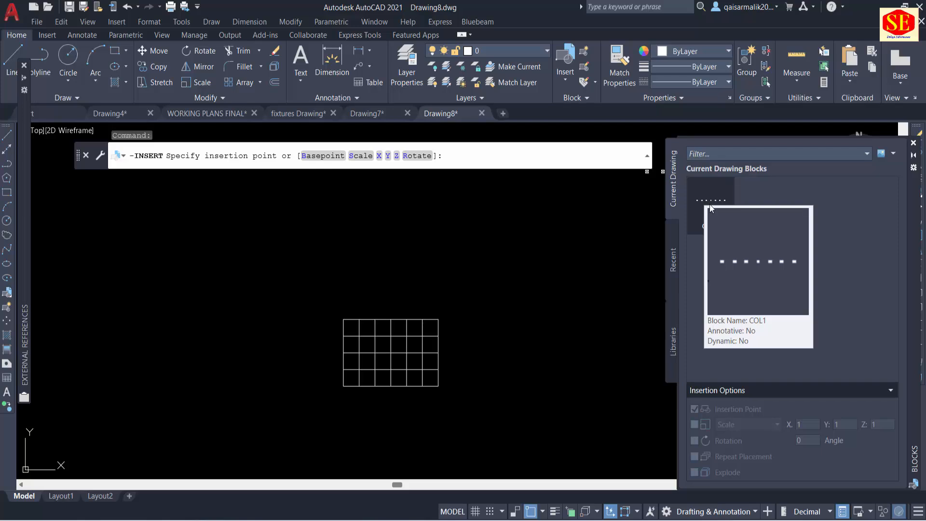
pyautogui.click(709, 198)
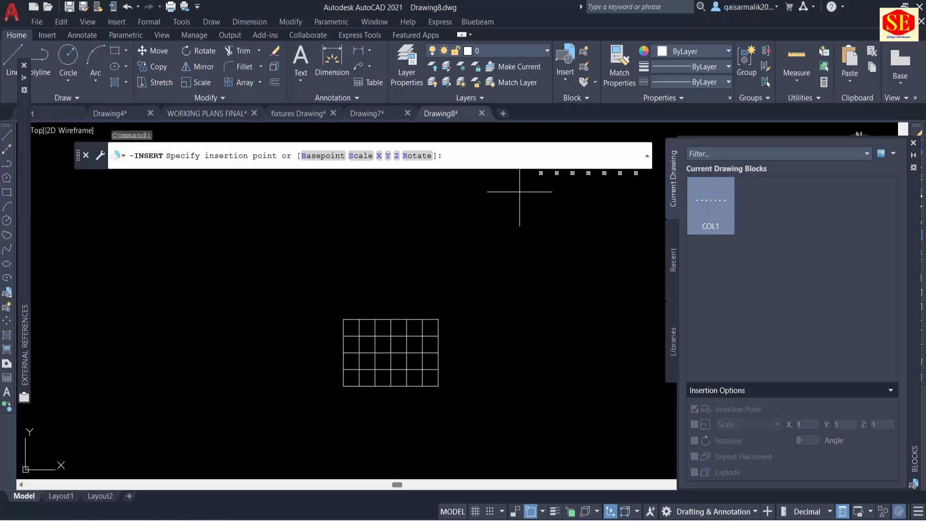
pyautogui.scroll(2, 347, 256)
pyautogui.click(308, 296)
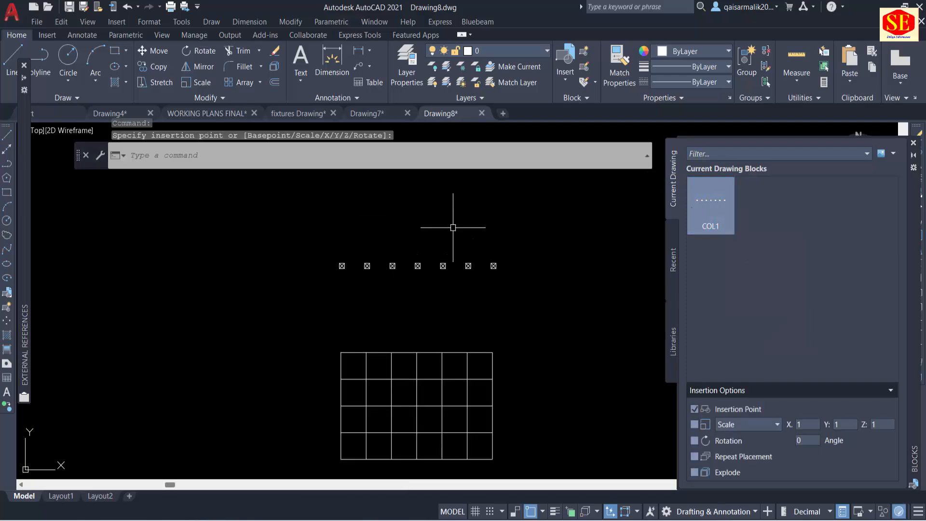
# Move the COL1 row by its leftmost square's centre onto the grid's top-left corner.
pyautogui.write('m')
pyautogui.press('Return')
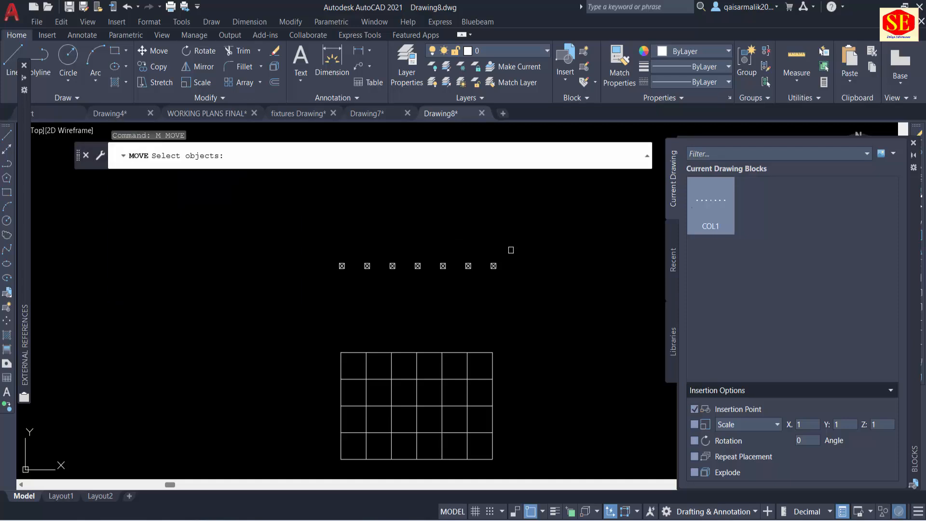
pyautogui.click(511, 250)
pyautogui.click(458, 309)
pyautogui.scroll(3, 313, 257)
pyautogui.press('Return')
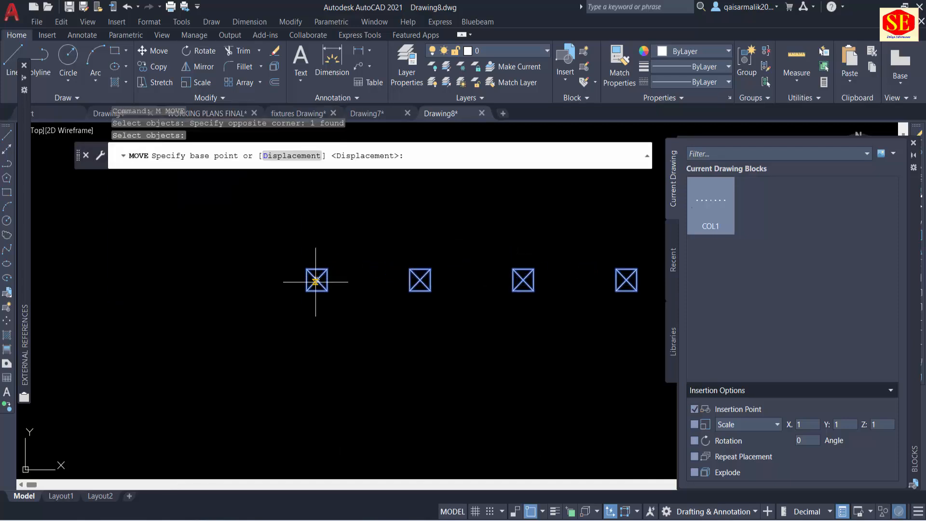
pyautogui.click(317, 279)
pyautogui.scroll(-4, 427, 205)
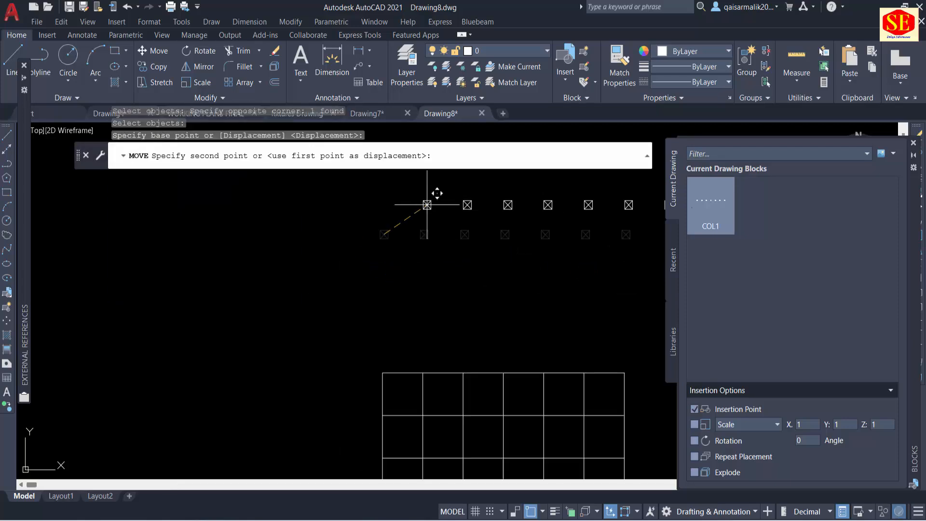
pyautogui.click(392, 360)
pyautogui.press('Escape')
pyautogui.moveTo(401, 389); pyautogui.dragTo(343, 284, button='middle')
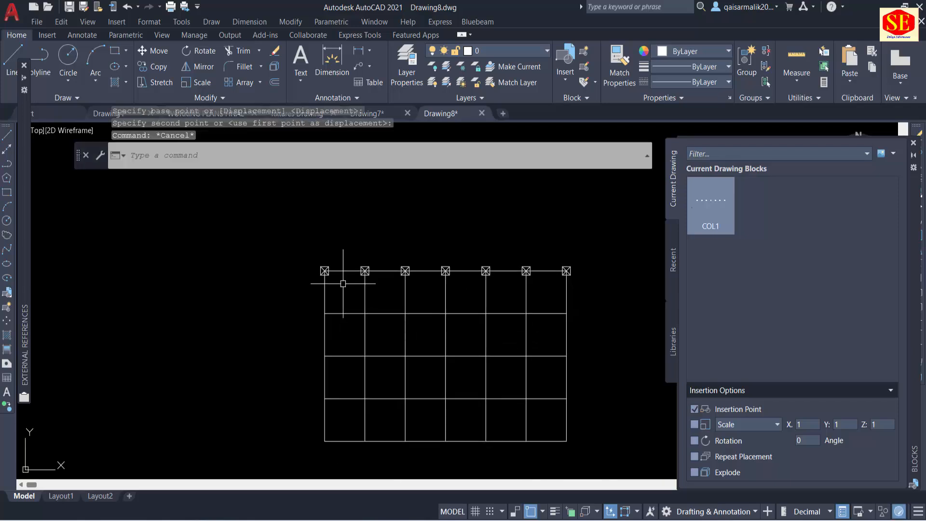
# Copy the COL1 row from the grid's top line to its second horizontal line.
pyautogui.write('co')
pyautogui.press('Return')
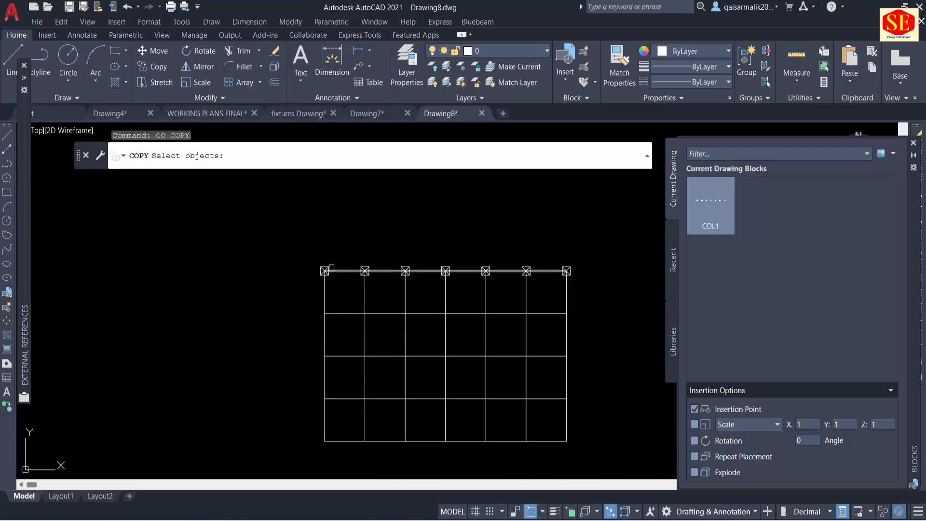
pyautogui.click(331, 267)
pyautogui.scroll(3, 330, 268)
pyautogui.press('Return')
pyautogui.click(326, 269)
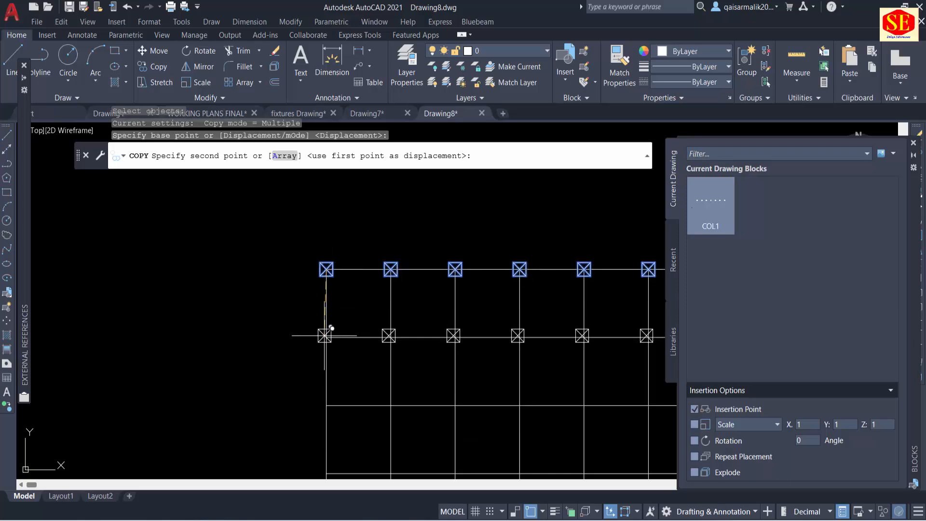
pyautogui.click(325, 339)
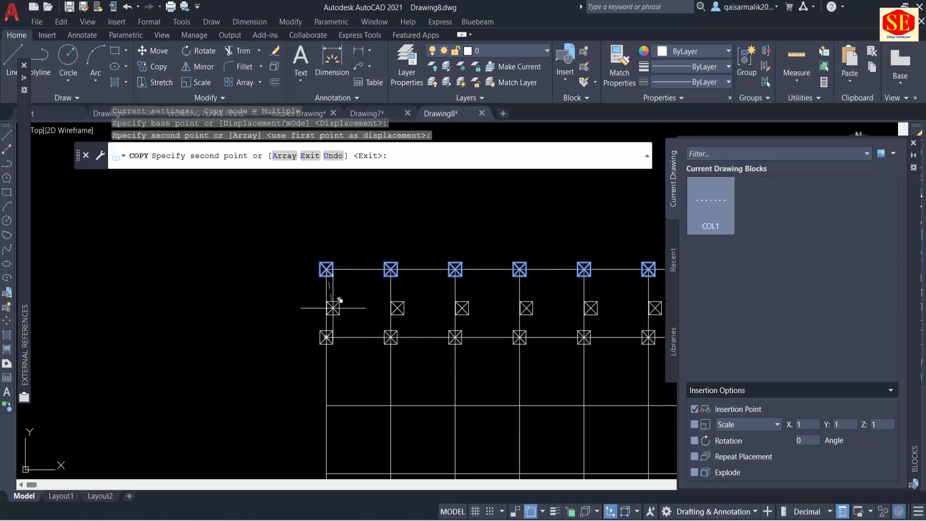
# Clear all object snap modes and enable only Endpoint while the copy command is running.
pyautogui.moveTo(331, 304); pyautogui.dragTo(333, 273, button='middle')
pyautogui.scroll(2, 338, 288)
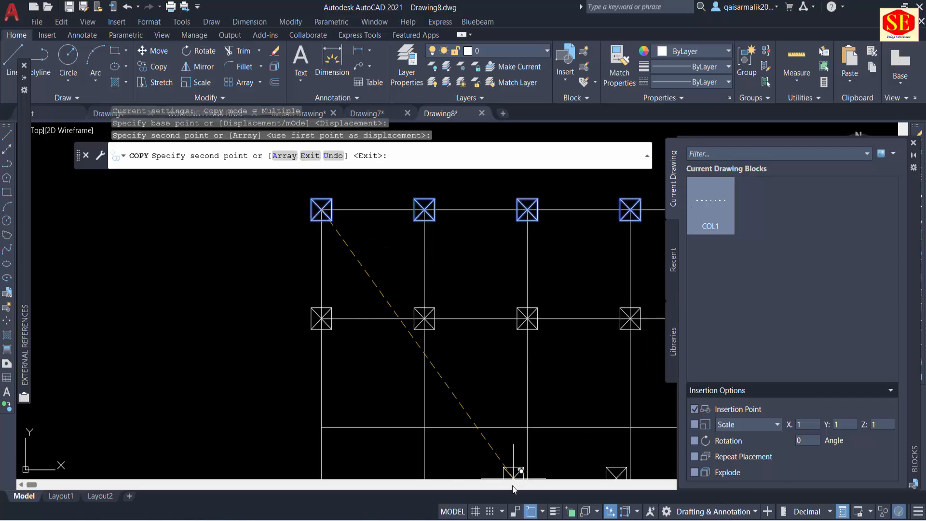
pyautogui.click(547, 514)
pyautogui.click(585, 495)
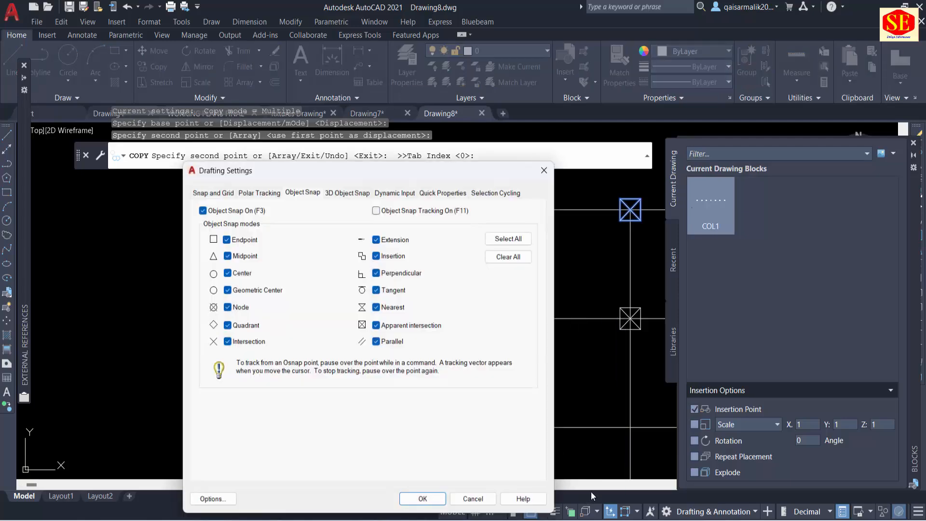
pyautogui.click(511, 256)
pyautogui.click(376, 255)
pyautogui.click(226, 239)
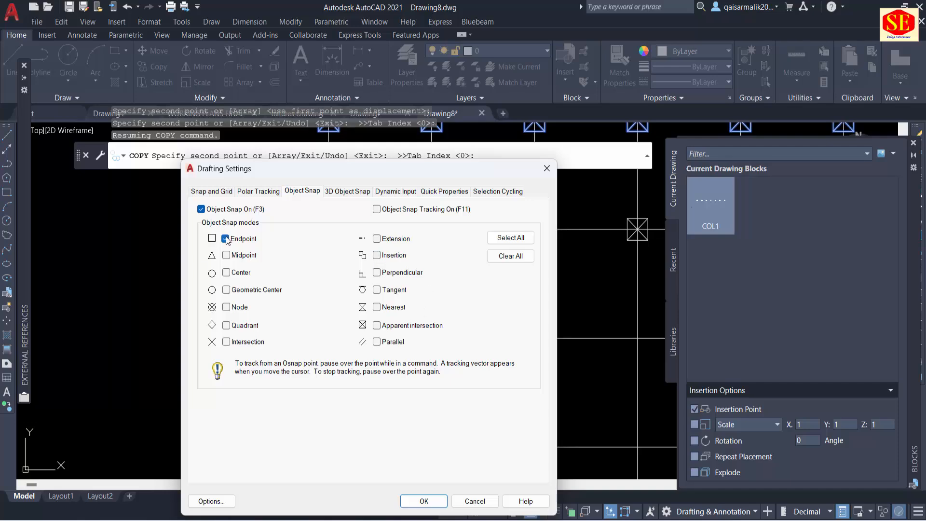
pyautogui.click(423, 501)
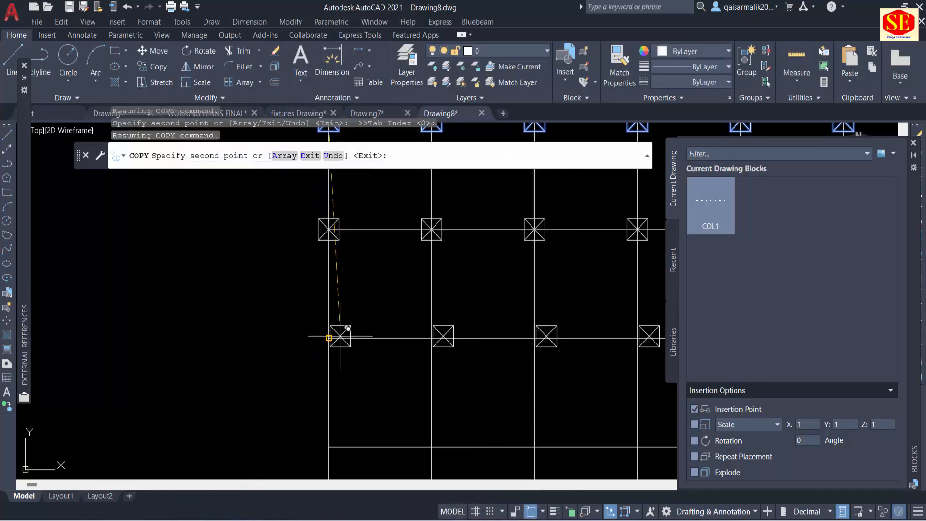
# Copy the COL1 row to the grid's remaining horizontal lines and finish copying.
pyautogui.click(327, 446)
pyautogui.moveTo(346, 427); pyautogui.dragTo(356, 224, button='middle')
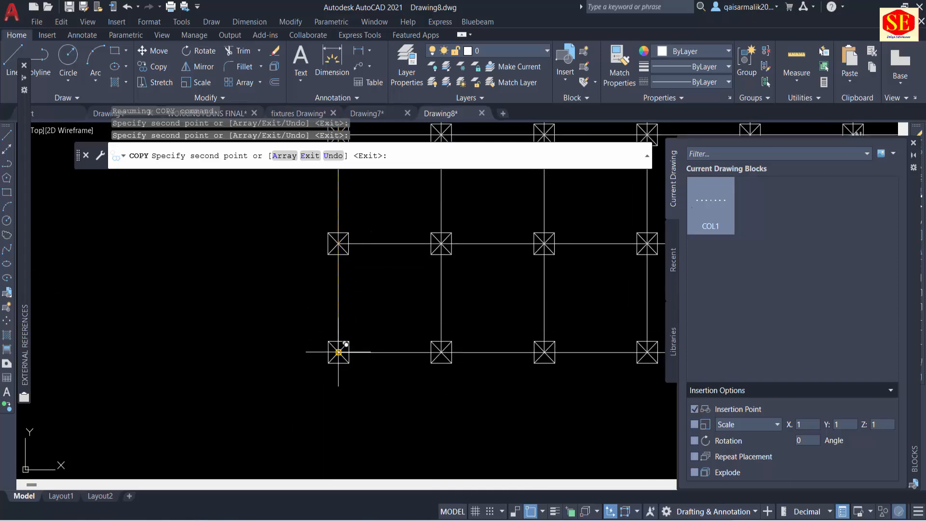
pyautogui.scroll(-3, 232, 355)
pyautogui.press('Escape')
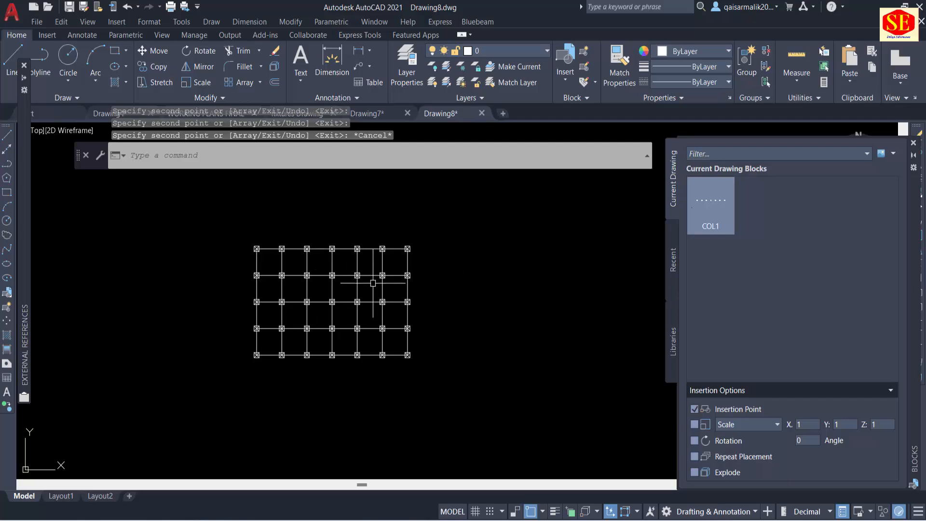
pyautogui.press('Escape')
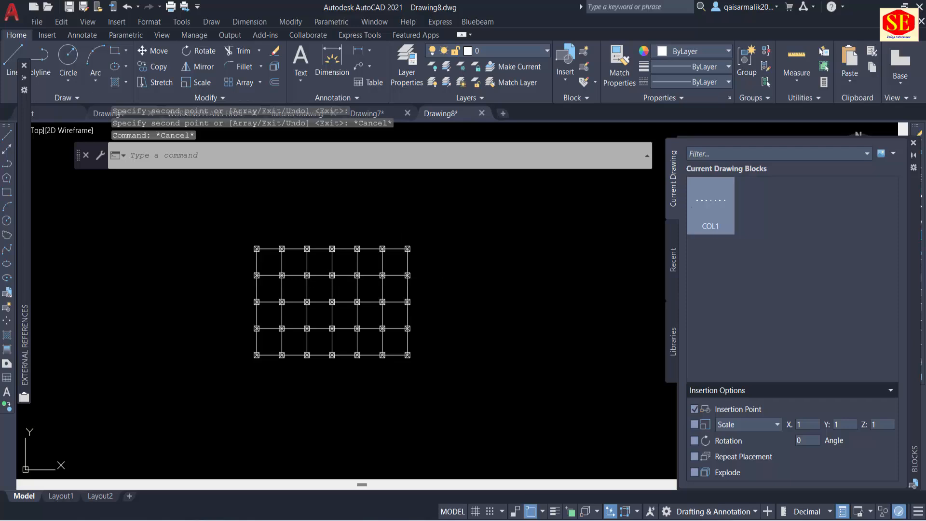
# Erase the four copied COL1 rows, leaving only the one on the grid's top line.
pyautogui.click(397, 275)
pyautogui.write('e')
pyautogui.press('Return')
pyautogui.click(332, 301)
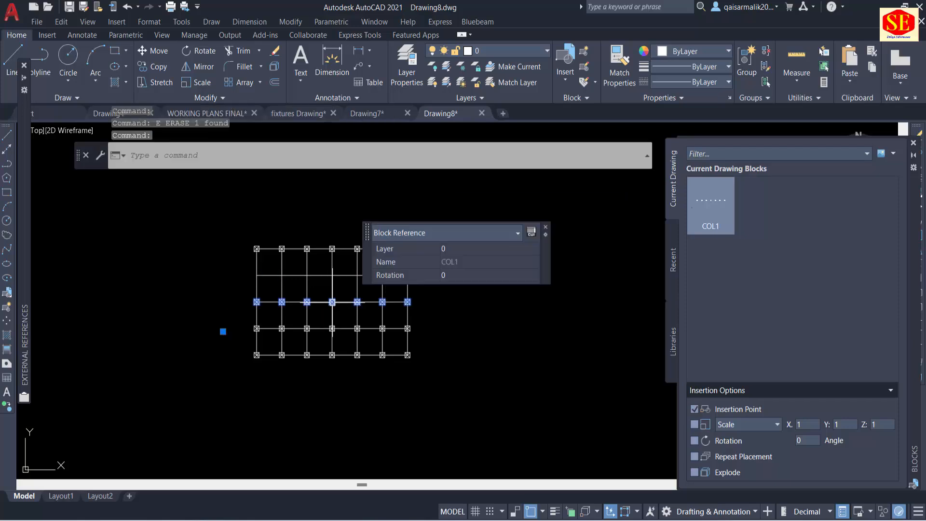
pyautogui.press('space')
pyautogui.click(379, 329)
pyautogui.press('space')
pyautogui.click(407, 358)
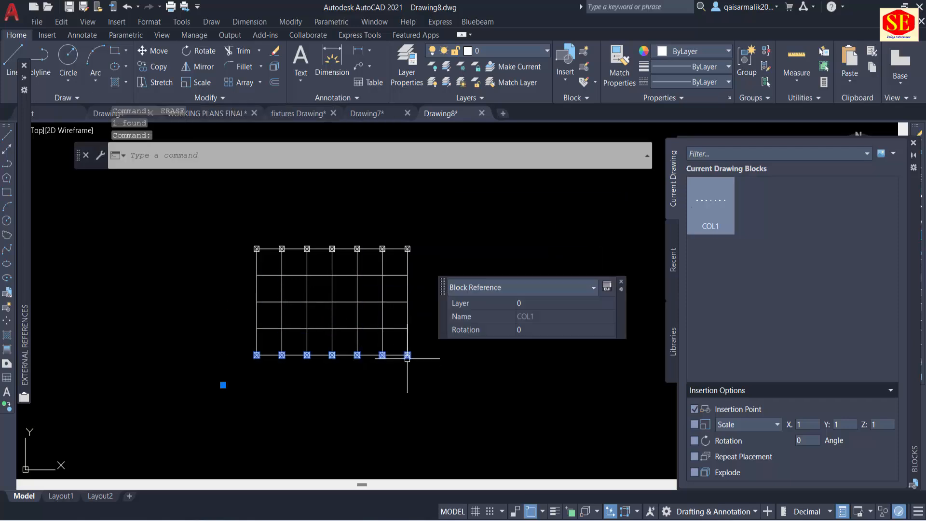
pyautogui.press('space')
# Insert another COL1 block at the left end of the grid's second horizontal line and erase it.
pyautogui.write('m')
pyautogui.press('space')
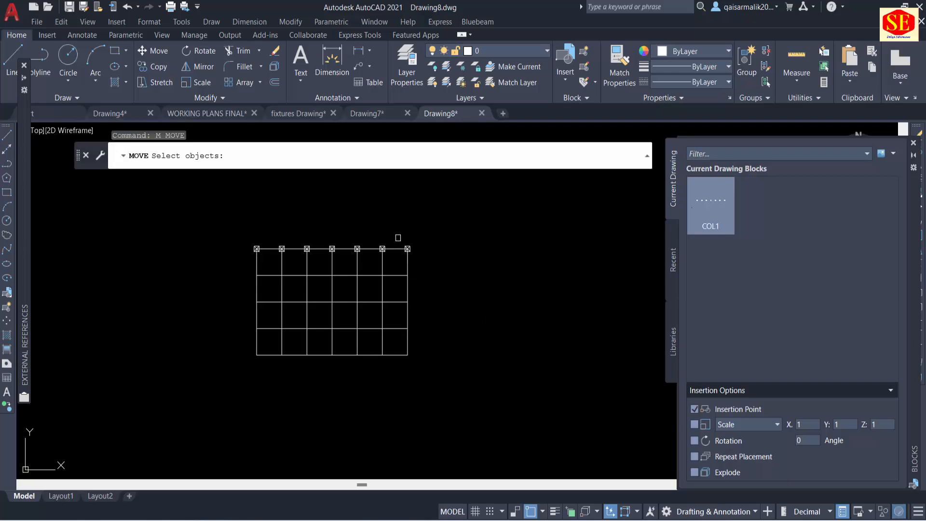
pyautogui.click(708, 208)
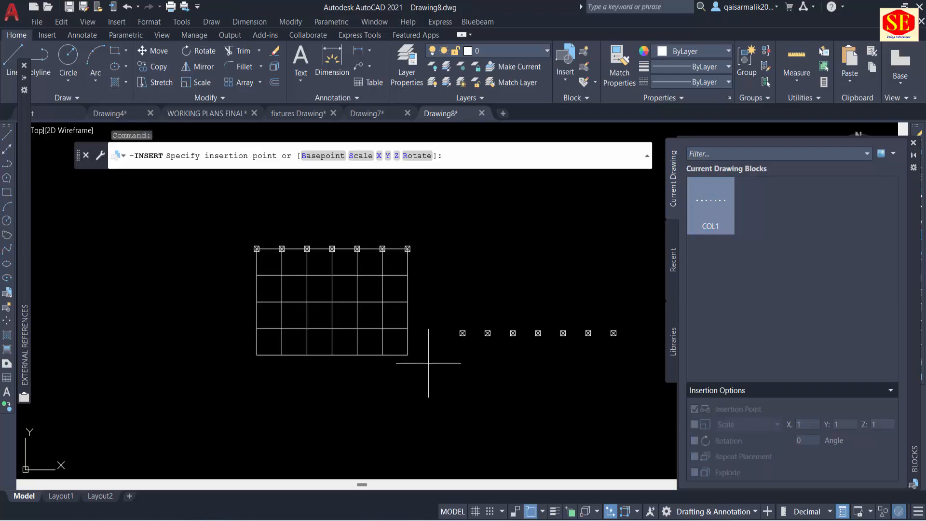
pyautogui.click(256, 276)
pyautogui.click(440, 245)
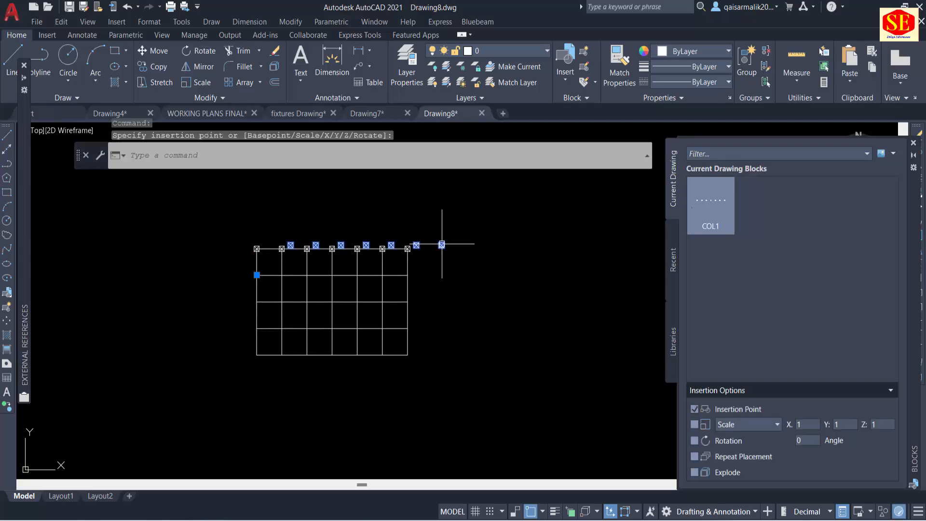
pyautogui.press('e')
pyautogui.press('space')
# Move the COL1 row from the grid's top line to the empty space above the grid.
pyautogui.click(436, 246)
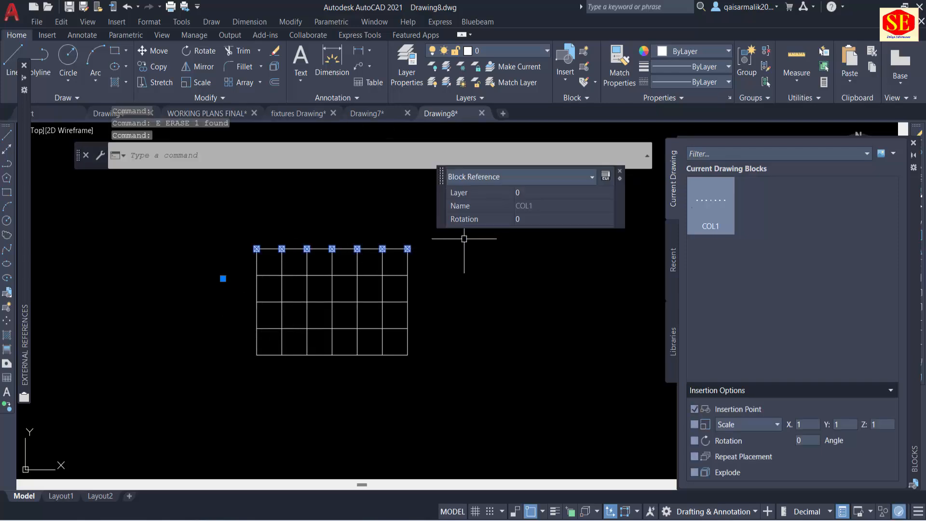
pyautogui.write('m')
pyautogui.press('space')
pyautogui.click(489, 314)
pyautogui.click(490, 266)
pyautogui.press('Escape')
pyautogui.moveTo(373, 279); pyautogui.dragTo(370, 366, button='middle')
# Explode the COL1 block reference above the grid into its separate objects.
pyautogui.click(458, 255)
pyautogui.click(242, 308)
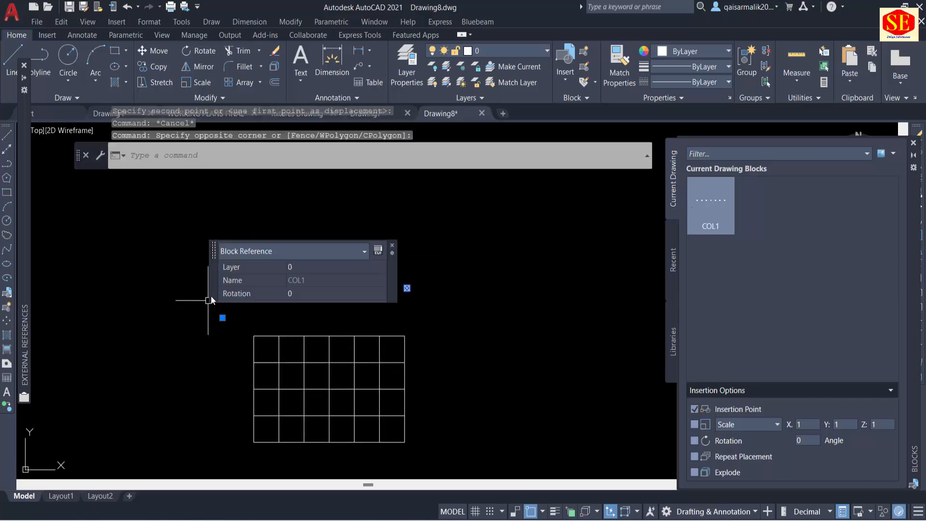
pyautogui.scroll(-4, 448, 403)
pyautogui.scroll(4, 390, 368)
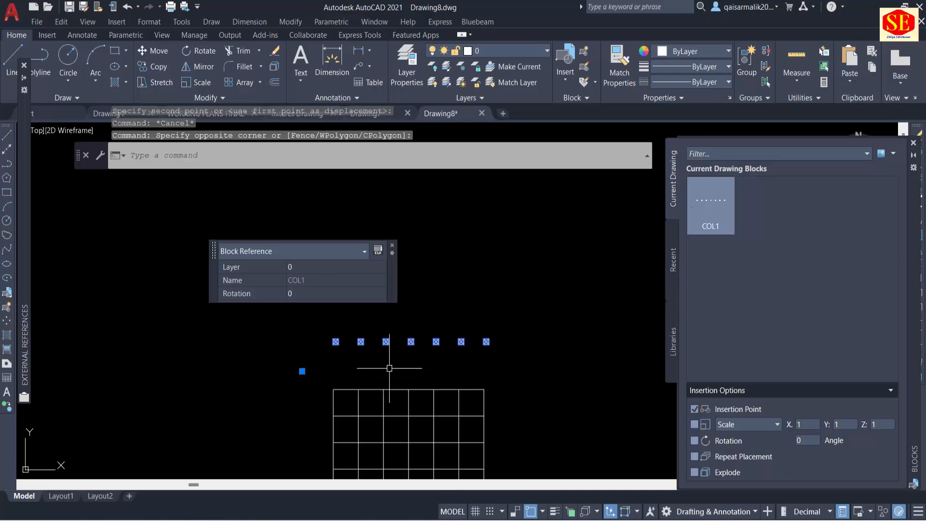
pyautogui.moveTo(389, 368); pyautogui.dragTo(399, 373, button='middle')
pyautogui.write('x')
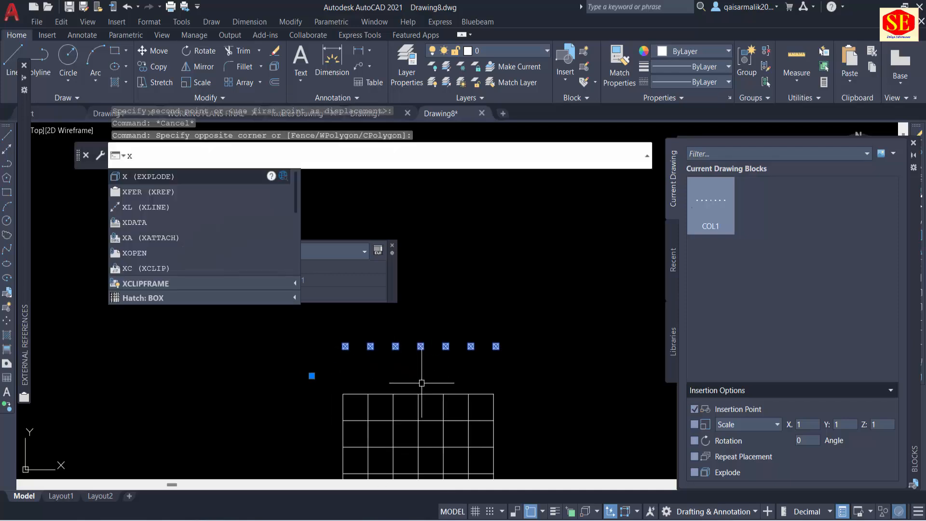
pyautogui.click(186, 176)
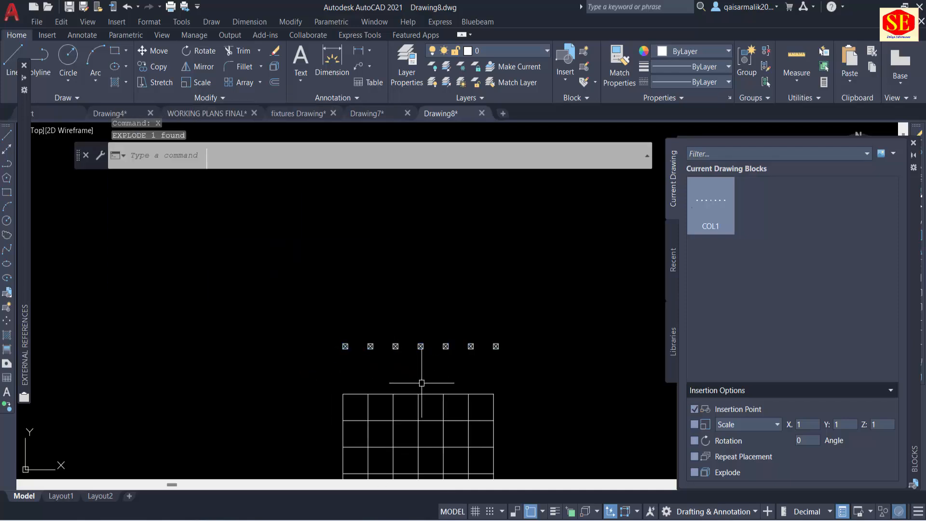
# Check the object type of an exploded square and preview COL1 among the current drawing's blocks.
pyautogui.scroll(4, 420, 381)
pyautogui.click(434, 314)
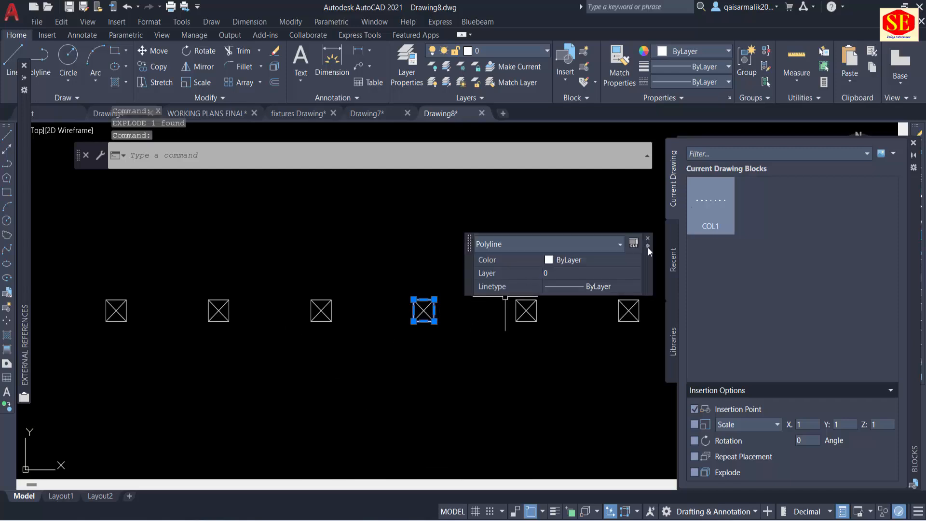
pyautogui.press('Escape')
pyautogui.moveTo(717, 198)
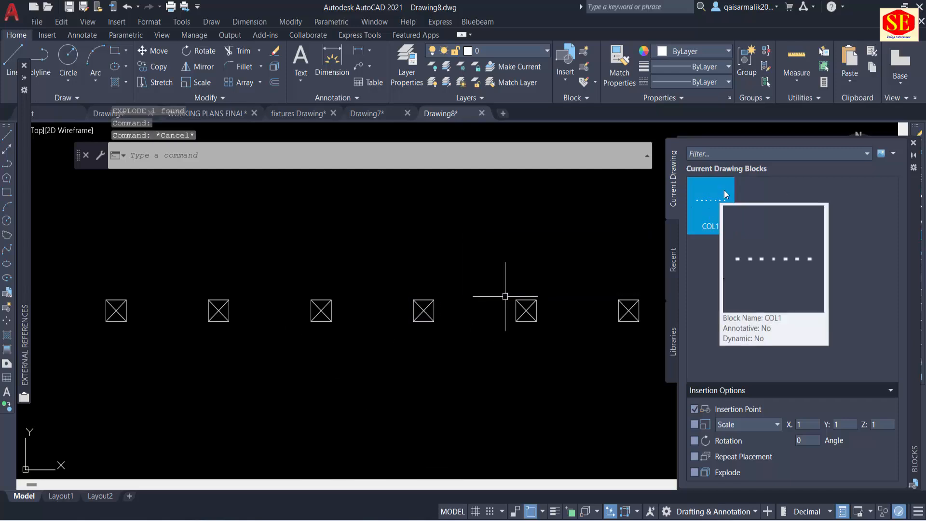
pyautogui.press('Escape')
# Purge all unused named items from the drawing, including the COL1 block definition.
pyautogui.write('PU')
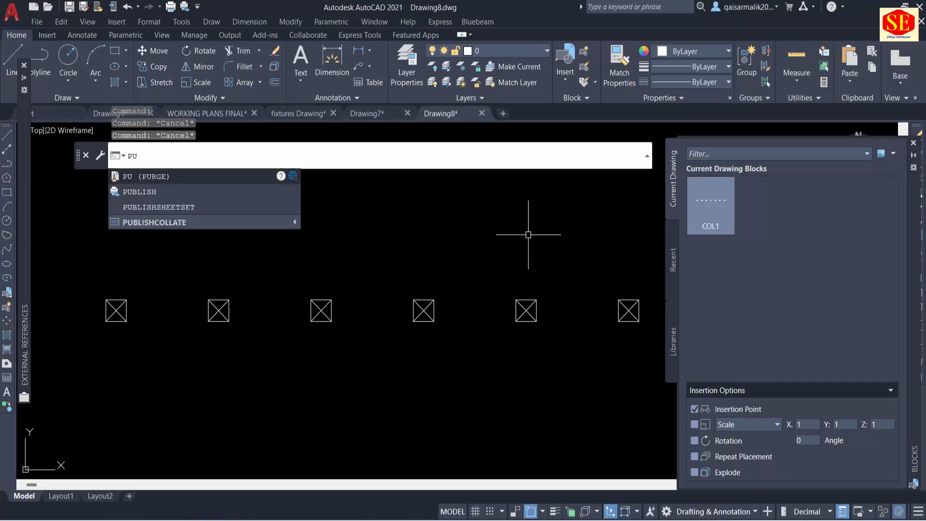
pyautogui.press('Return')
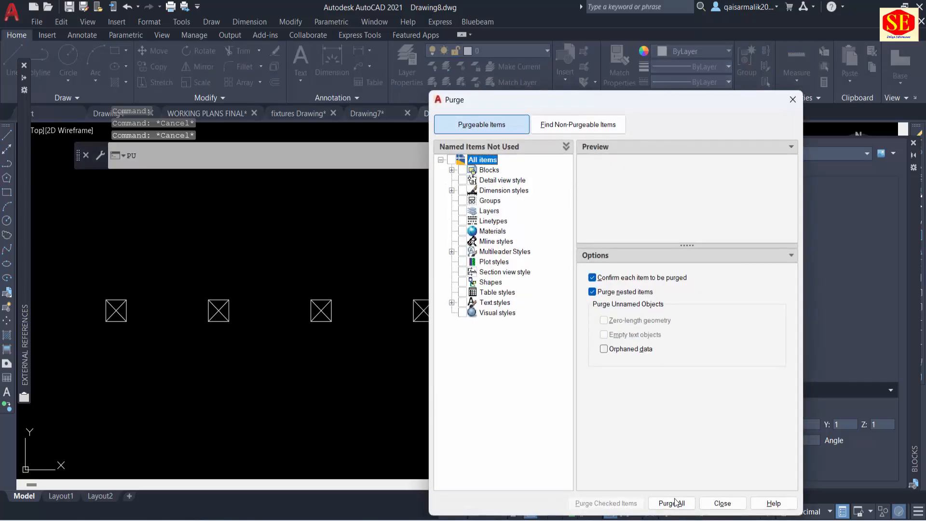
pyautogui.click(674, 502)
pyautogui.click(445, 256)
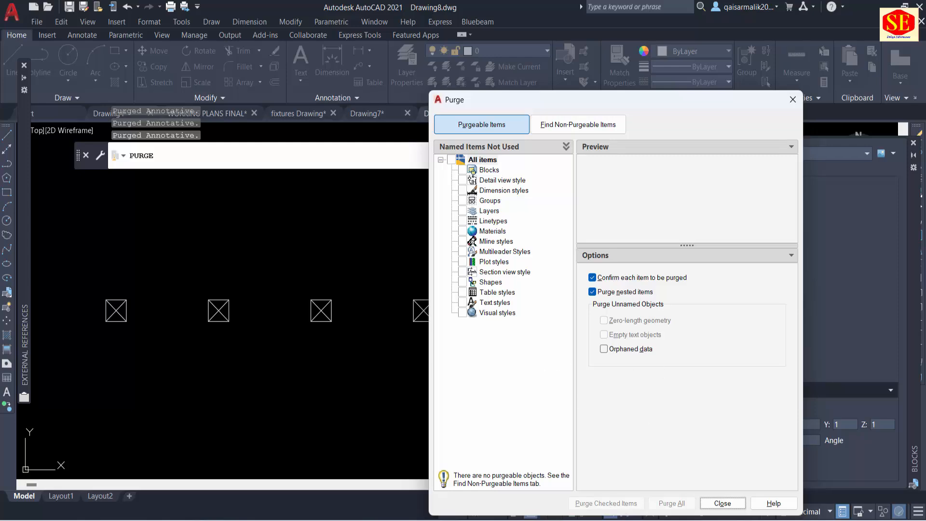
pyautogui.click(722, 503)
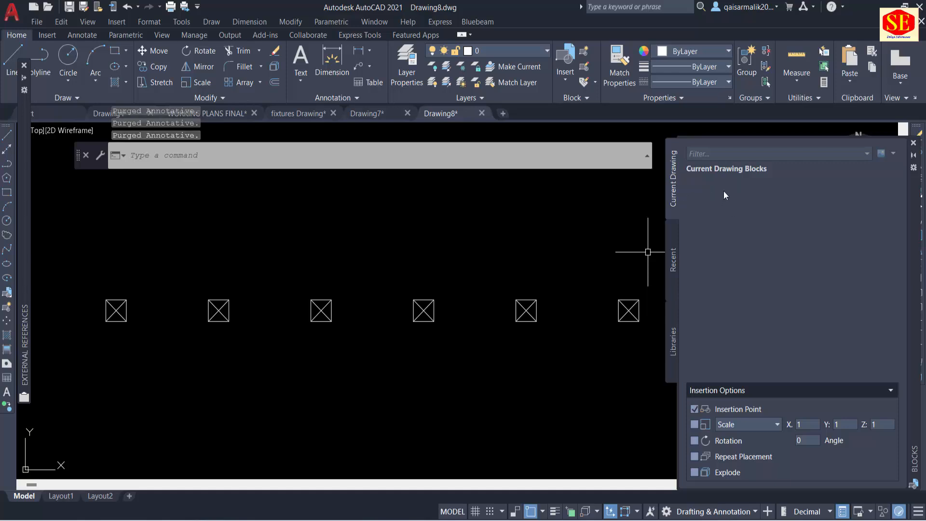
pyautogui.press('Escape')
pyautogui.scroll(-4, 283, 264)
pyautogui.scroll(2, 210, 272)
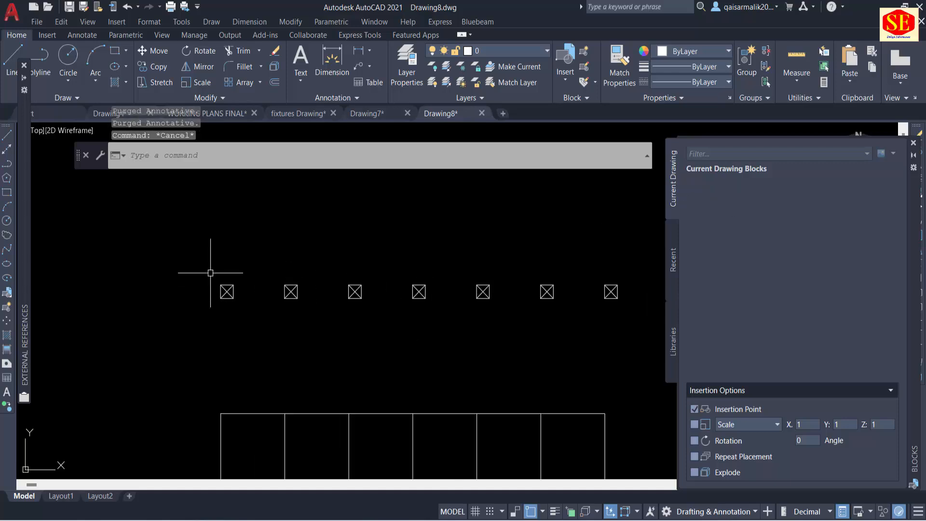
# Start a block definition named C1 and select the row of seven crossed squares above the grid as its objects.
pyautogui.write('B')
pyautogui.press('Return')
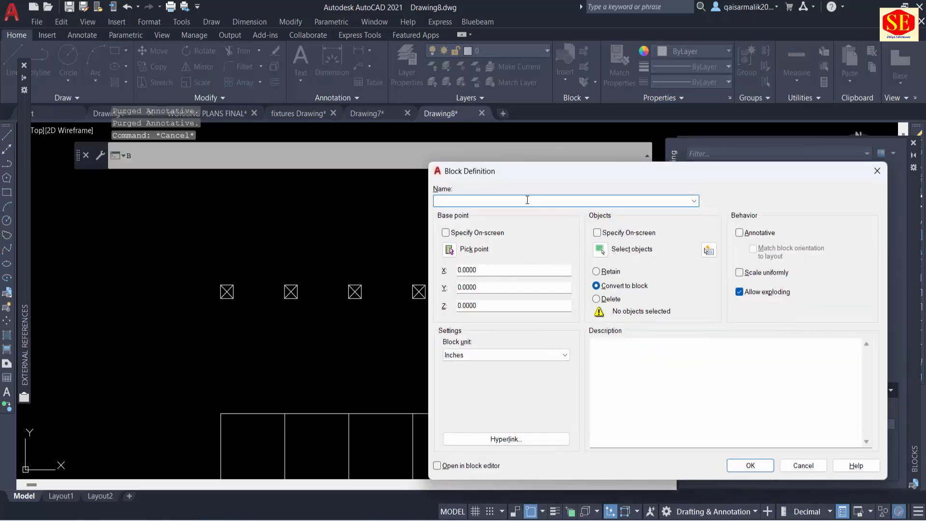
pyautogui.write('C1')
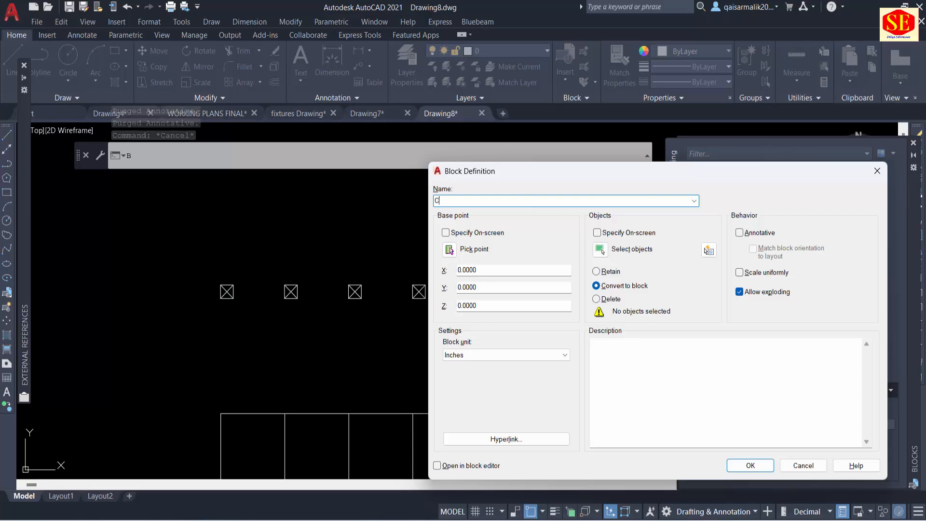
pyautogui.click(602, 250)
pyautogui.scroll(-4, 199, 257)
pyautogui.click(161, 234)
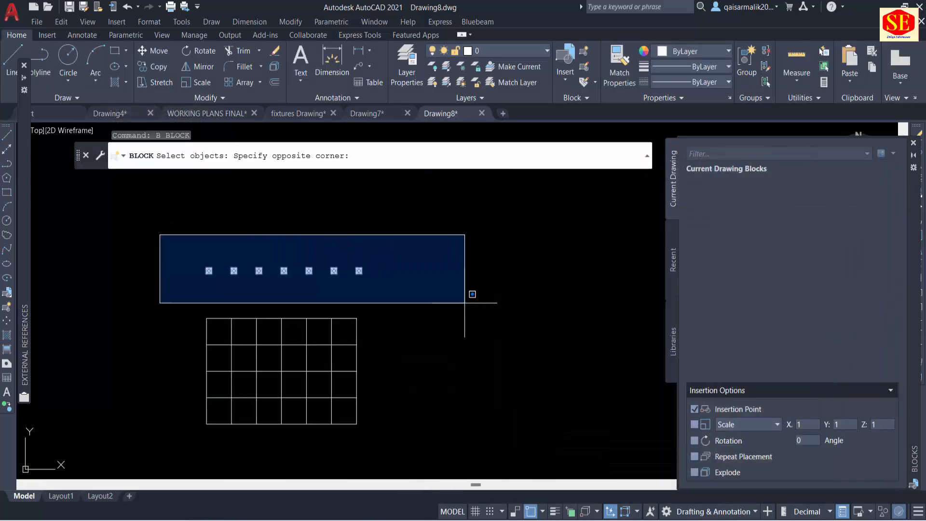
pyautogui.click(471, 295)
pyautogui.press('Return')
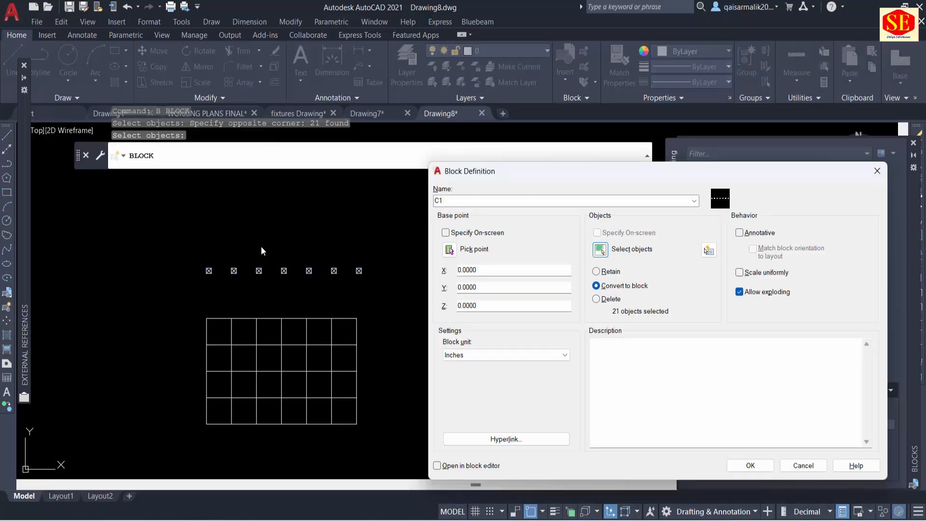
# Set C1's base point at the crossing of the leftmost square's diagonals, and complete the block definition.
pyautogui.click(456, 252)
pyautogui.scroll(5, 212, 261)
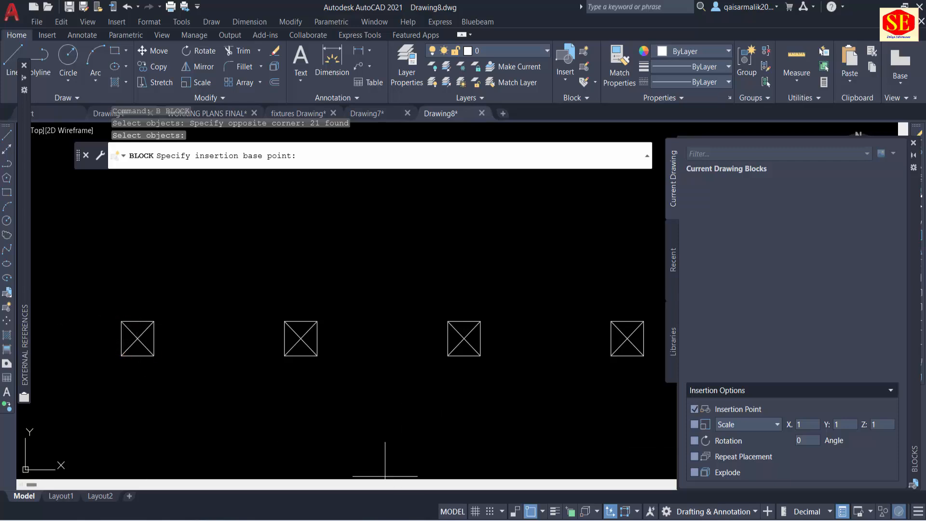
pyautogui.click(542, 512)
pyautogui.click(555, 489)
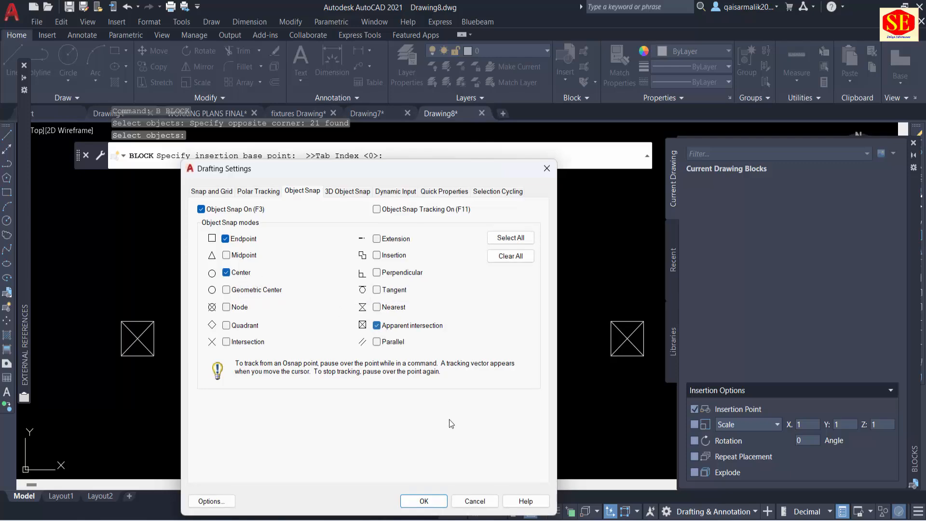
pyautogui.click(424, 501)
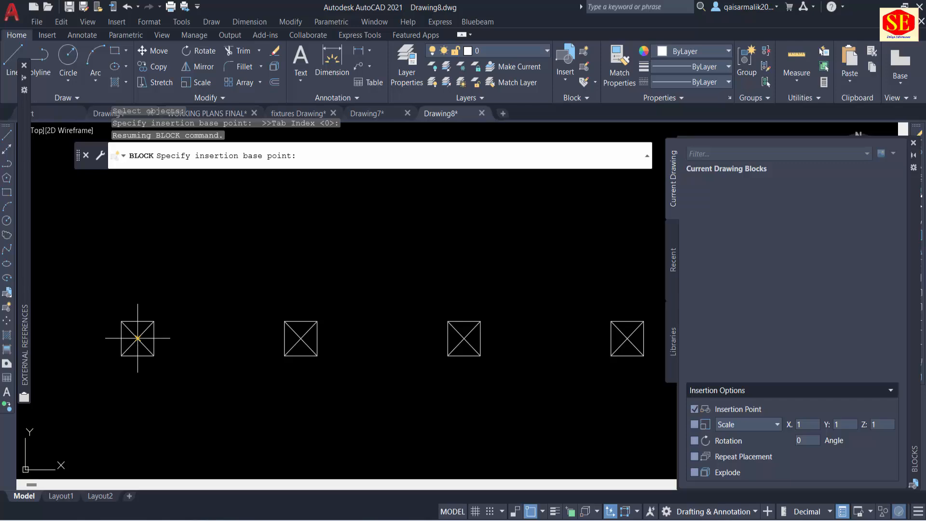
pyautogui.click(138, 338)
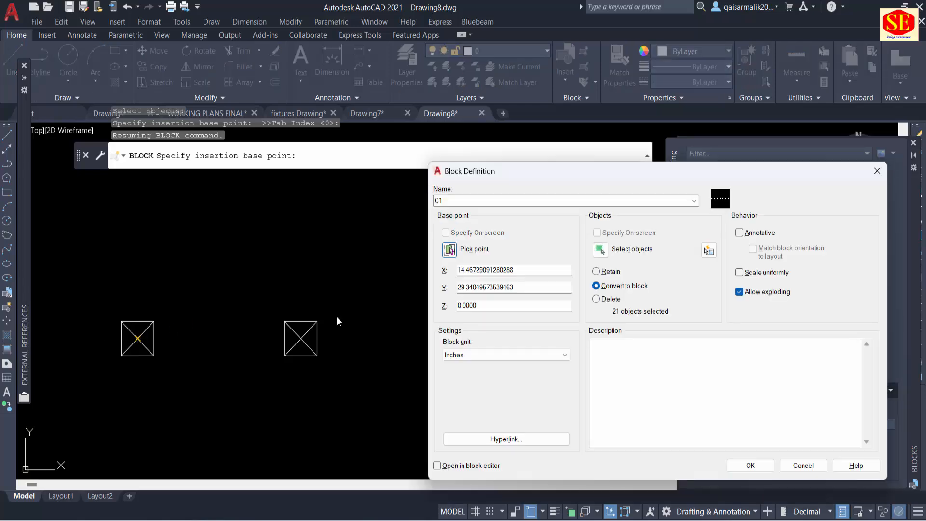
pyautogui.click(750, 465)
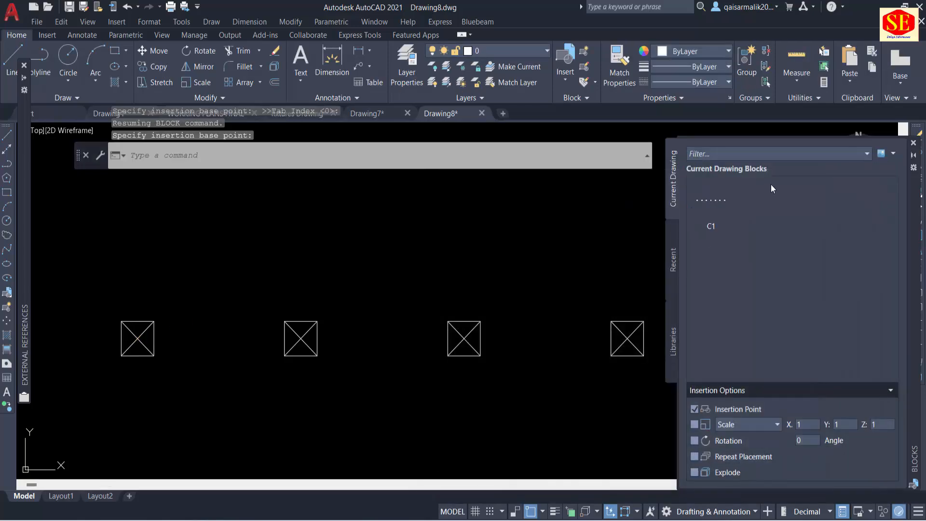
# Insert the C1 block at the left ends of the grid's top line and second horizontal line.
pyautogui.moveTo(710, 203)
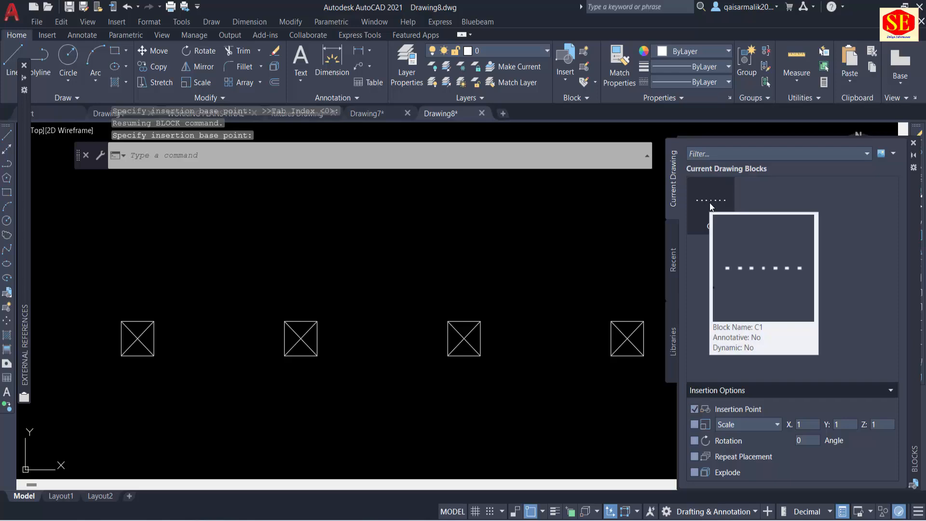
pyautogui.click(710, 202)
pyautogui.scroll(-3, 479, 217)
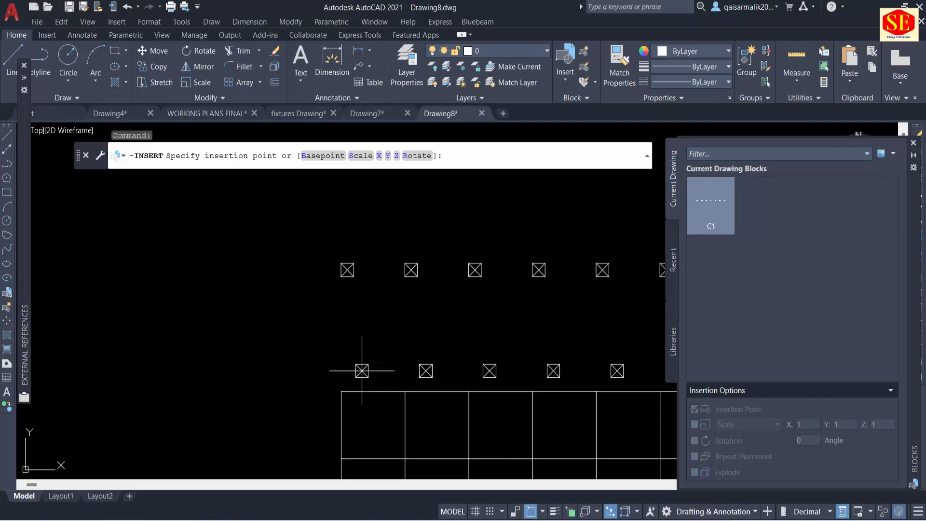
pyautogui.moveTo(420, 358); pyautogui.dragTo(410, 324, button='middle')
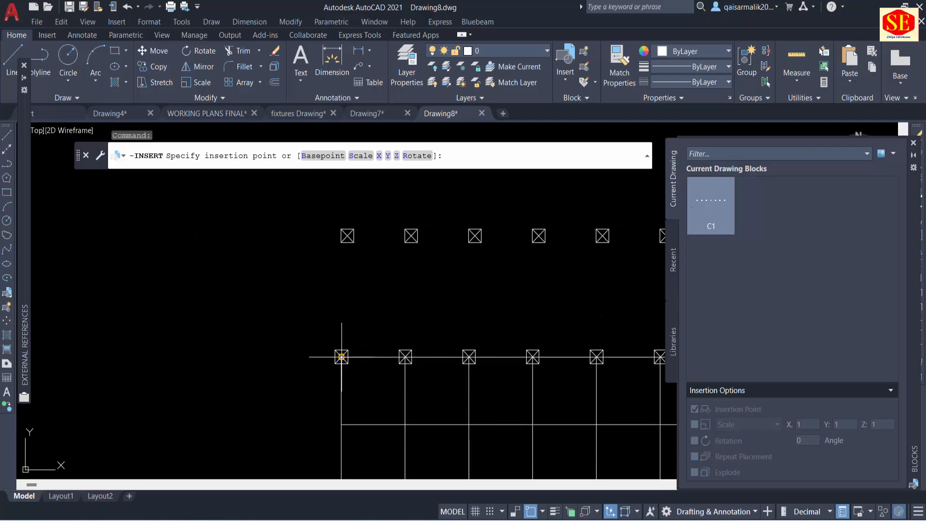
pyautogui.click(340, 357)
pyautogui.click(707, 211)
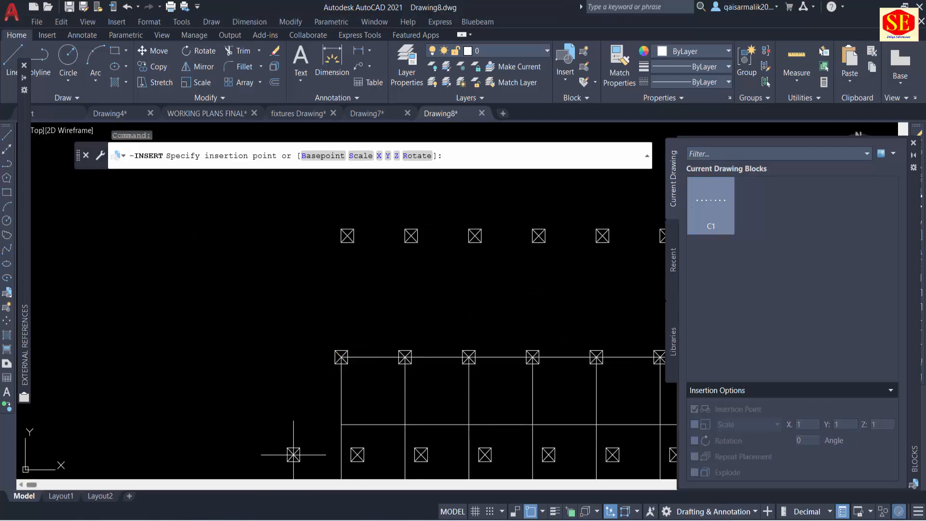
pyautogui.click(340, 424)
pyautogui.moveTo(346, 418); pyautogui.dragTo(353, 315, button='middle')
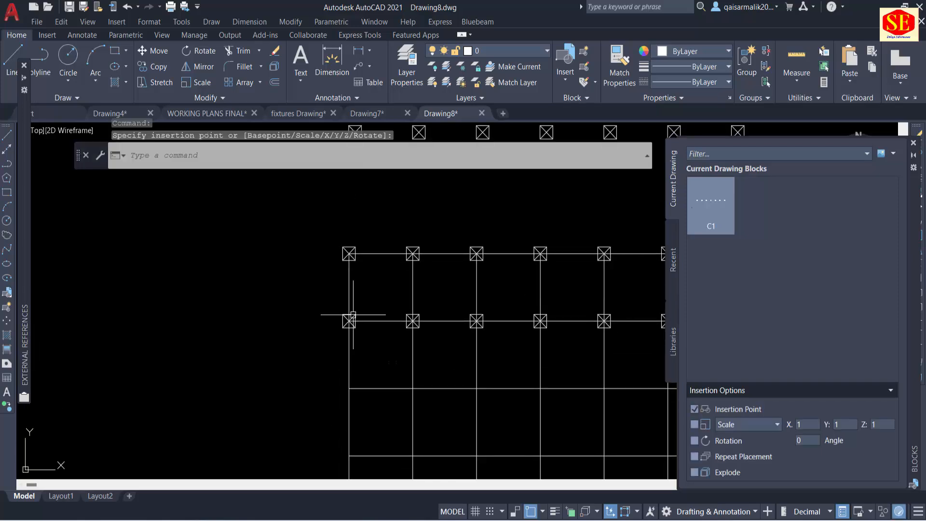
# Copy the C1 row from the grid's second line onto the third, fourth and bottom lines.
pyautogui.write('co')
pyautogui.press('Return')
pyautogui.click(351, 321)
pyautogui.press('Return')
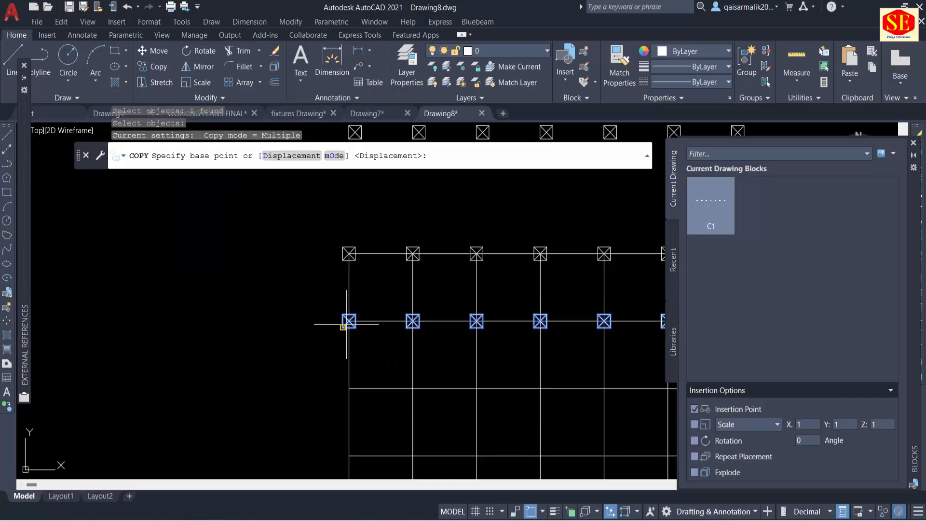
pyautogui.click(348, 321)
pyautogui.click(348, 388)
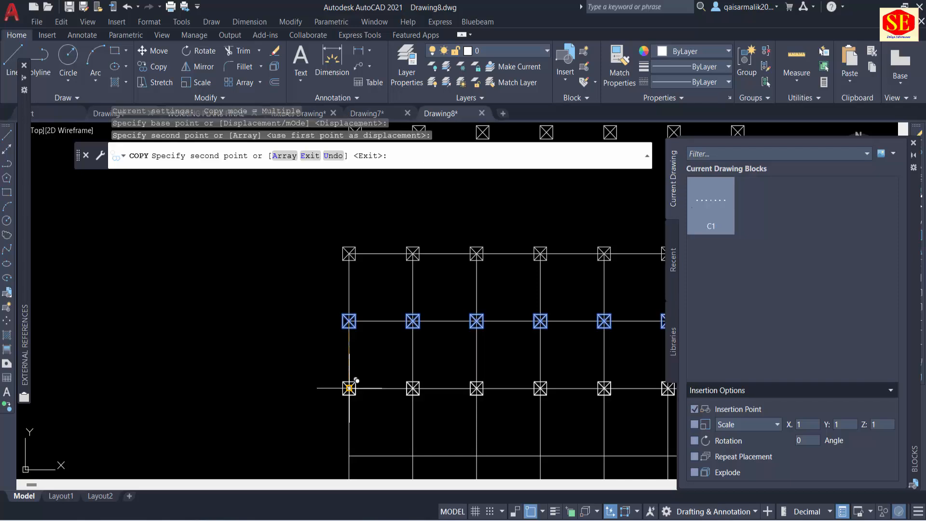
pyautogui.click(349, 455)
pyautogui.scroll(2, 351, 445)
pyautogui.moveTo(366, 433); pyautogui.dragTo(337, 314, button='middle')
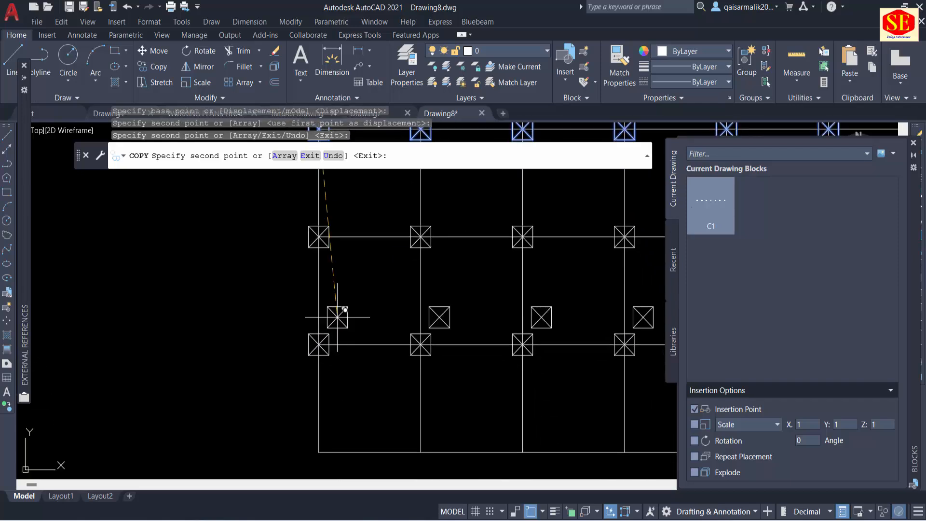
pyautogui.click(319, 452)
pyautogui.scroll(-4, 250, 357)
pyautogui.press('Escape')
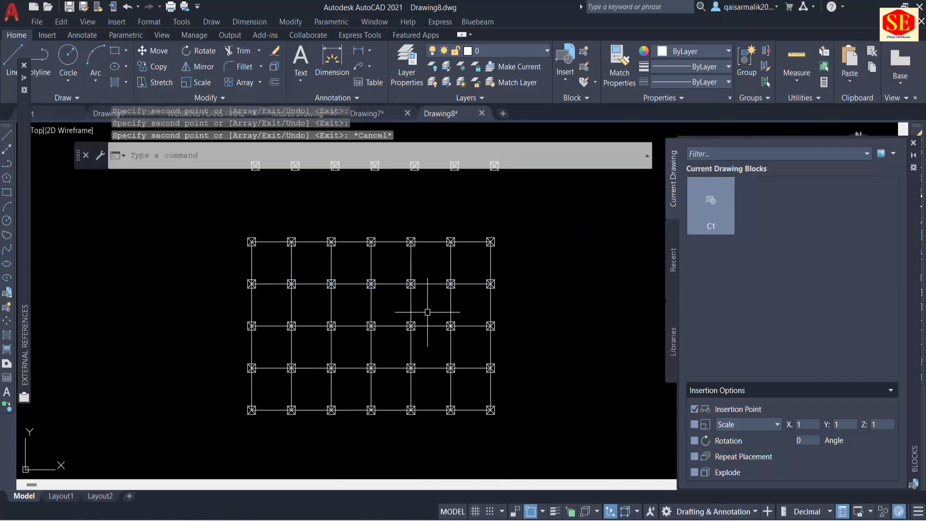
# Look at the column layout in the WORKING PLANS FINAL drawing and return to Drawing8.
pyautogui.scroll(2, 394, 216)
pyautogui.scroll(2, 352, 236)
pyautogui.moveTo(353, 237); pyautogui.dragTo(320, 334, button='middle')
pyautogui.scroll(-2, 350, 269)
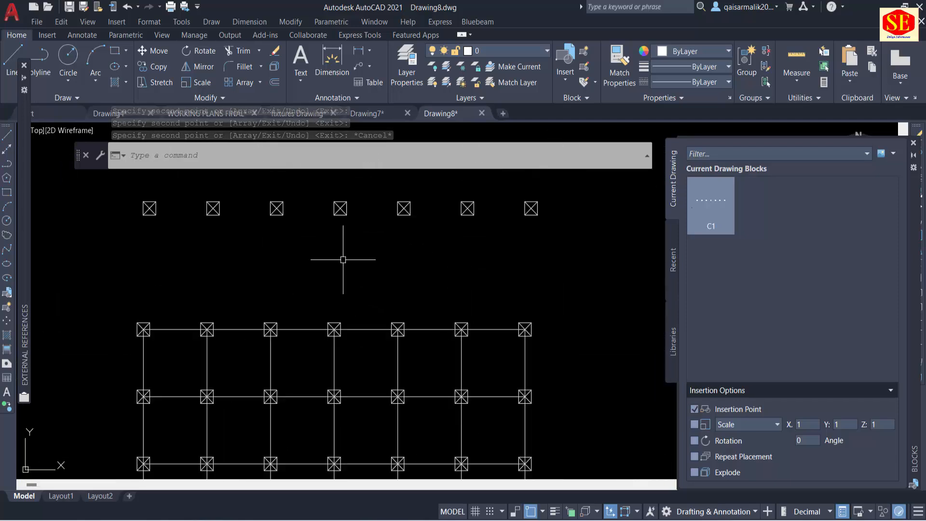
pyautogui.click(184, 116)
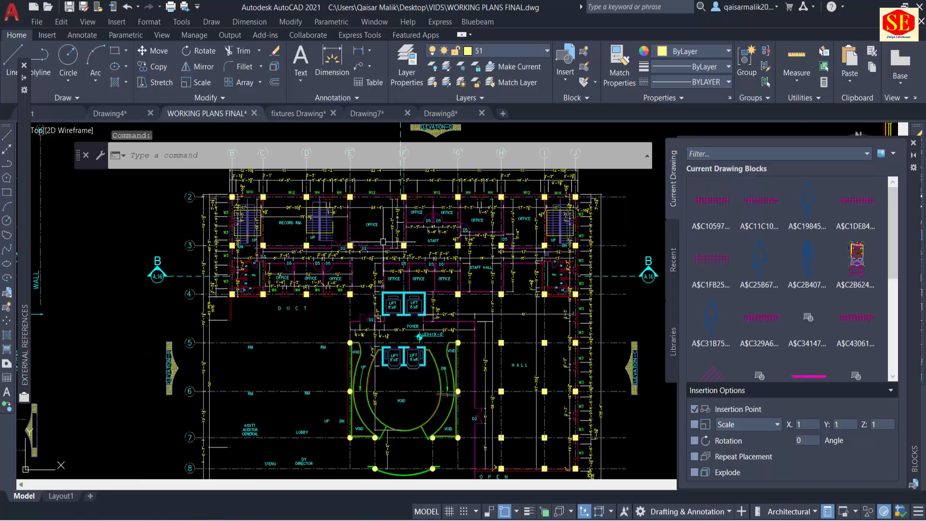
pyautogui.click(440, 114)
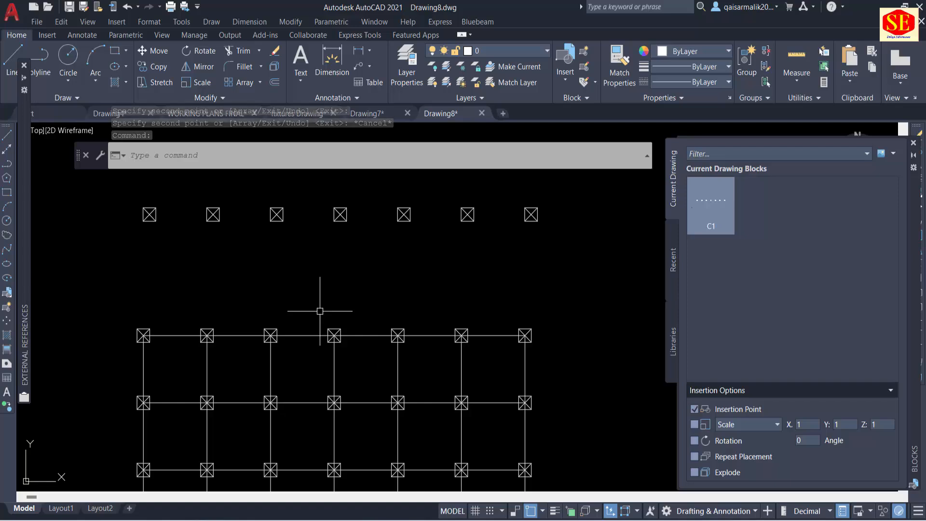
# Erase the C1 row in the empty space above the grid.
pyautogui.press('Escape')
pyautogui.click(403, 215)
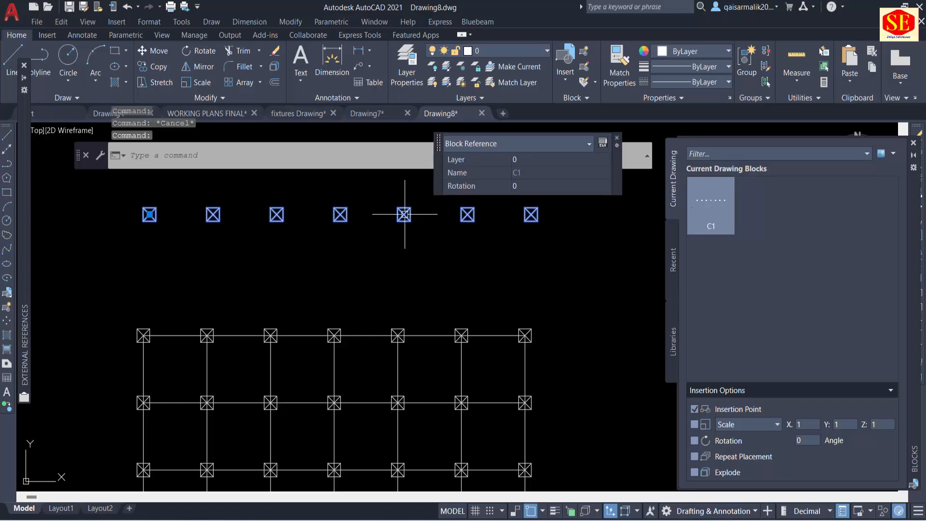
pyautogui.write('e')
pyautogui.press('Return')
pyautogui.scroll(-2, 278, 221)
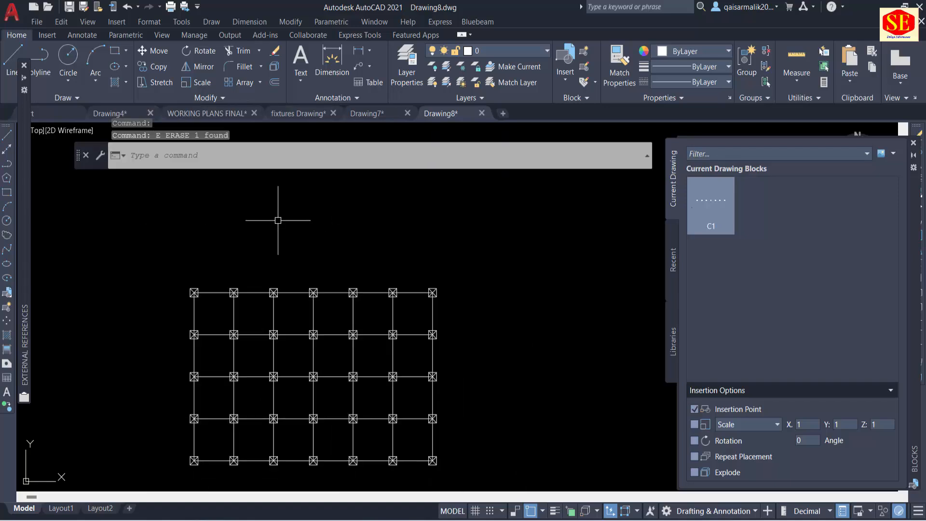
# Explode the five C1 block references on the grid's horizontal lines.
pyautogui.click(194, 293)
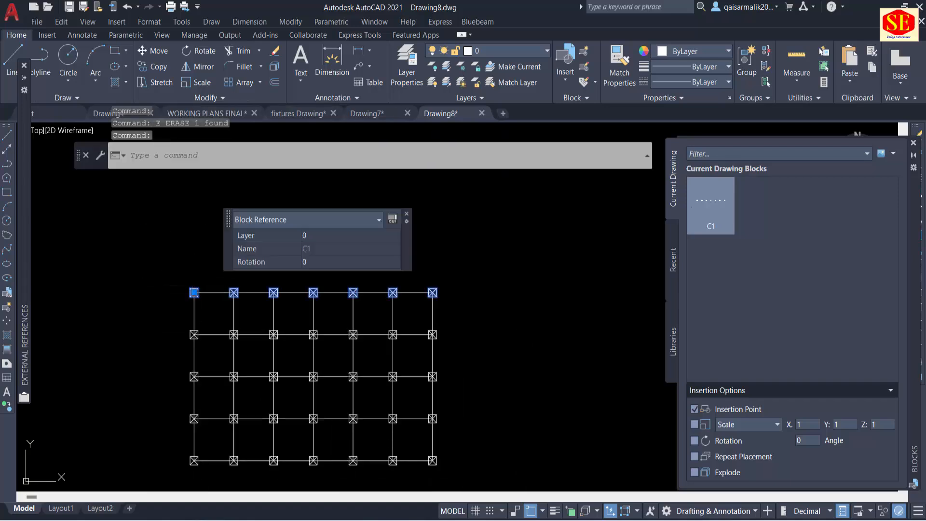
pyautogui.click(194, 335)
pyautogui.click(198, 374)
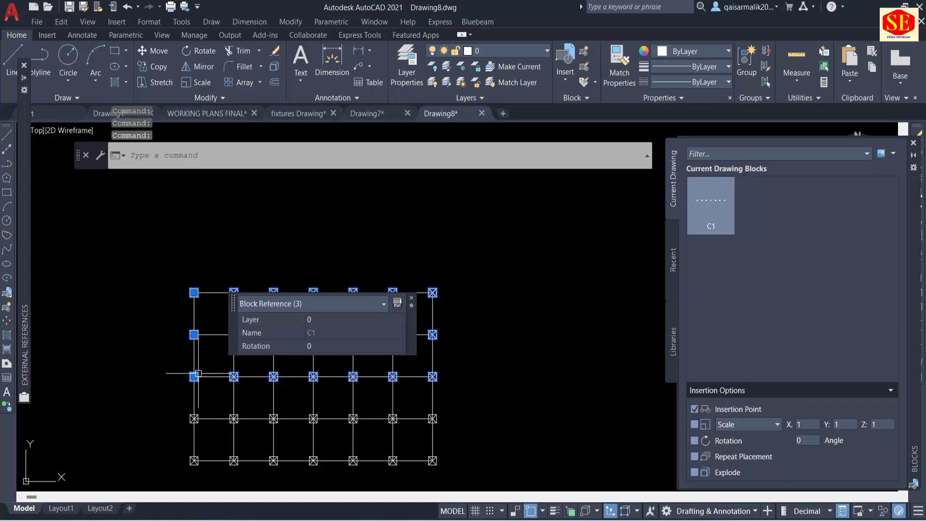
pyautogui.click(195, 419)
pyautogui.click(198, 460)
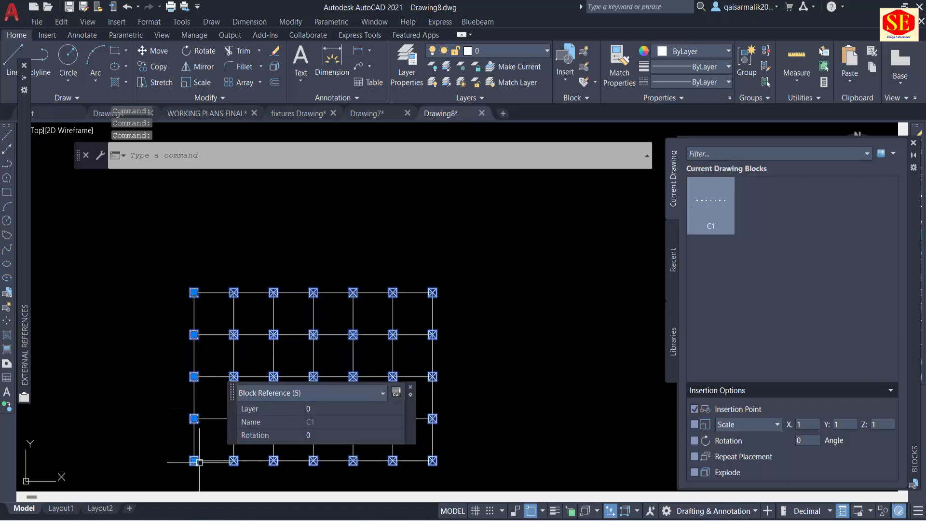
pyautogui.write('x')
pyautogui.press('Return')
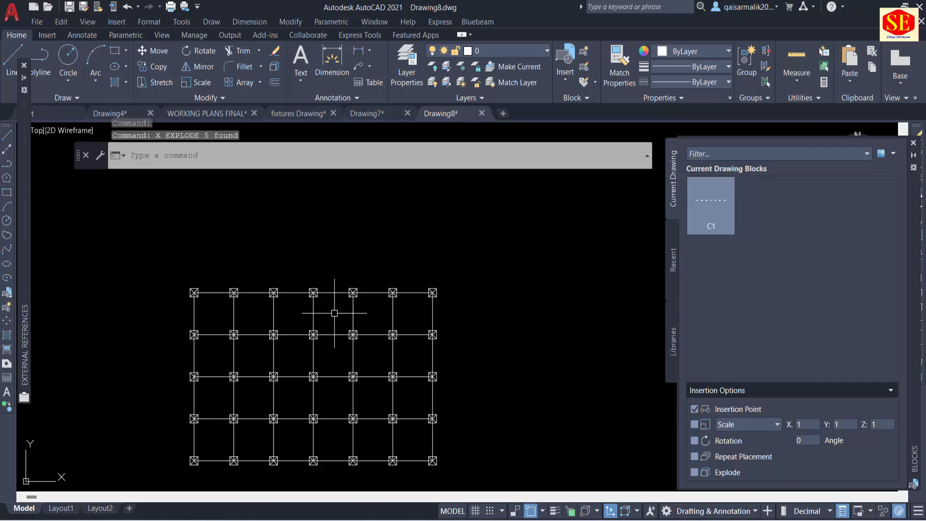
# Check whether individual crossed squares on the grid's second line can be selected separately.
pyautogui.scroll(4, 339, 309)
pyautogui.click(384, 382)
pyautogui.press('Escape')
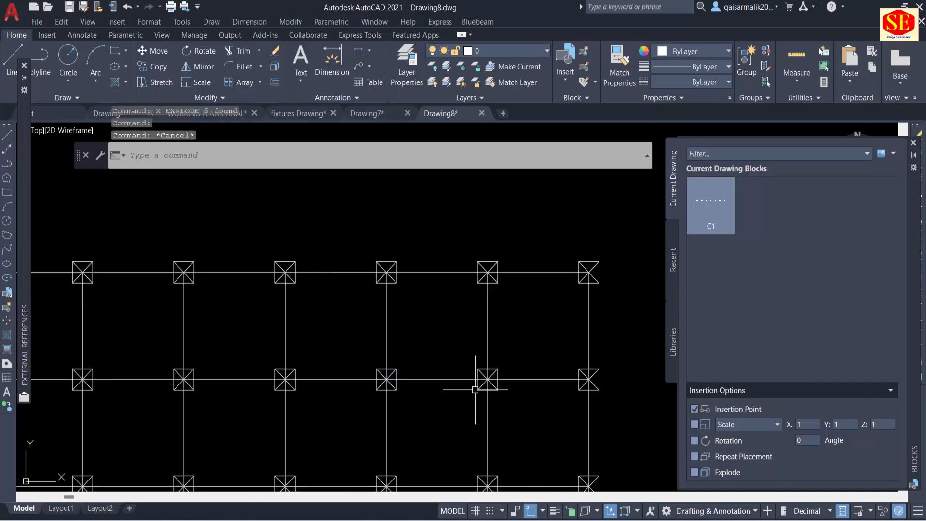
pyautogui.click(482, 384)
pyautogui.press('Escape')
pyautogui.press('Escape')
pyautogui.moveTo(528, 300); pyautogui.dragTo(439, 232, button='middle')
pyautogui.scroll(-4, 478, 245)
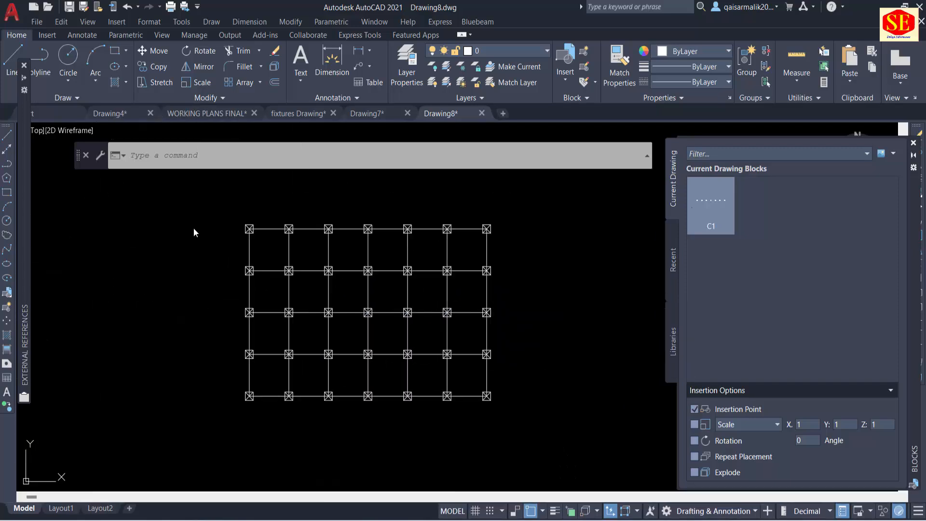
# Draw a horizontal polyline 120 units long in the empty space above and left of the column grid.
pyautogui.moveTo(300, 251); pyautogui.dragTo(366, 270, button='middle')
pyautogui.moveTo(271, 281); pyautogui.dragTo(361, 258, button='middle')
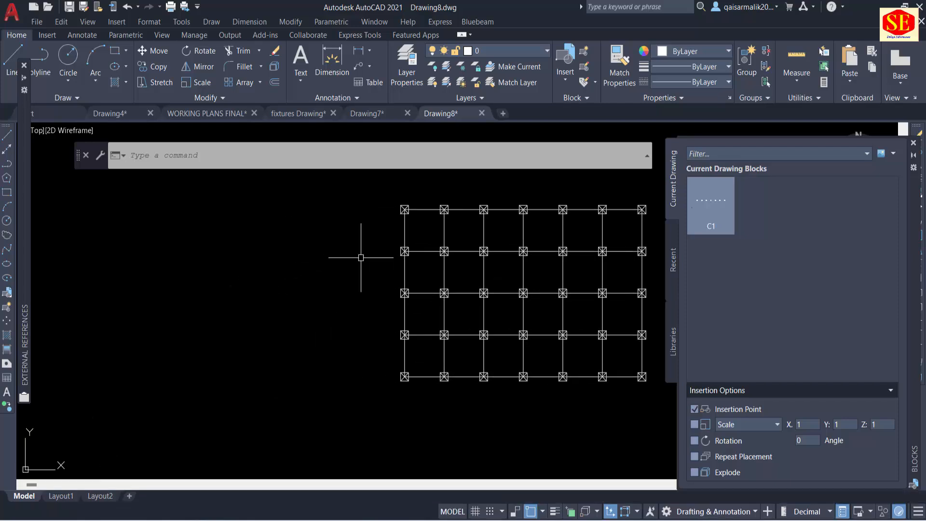
pyautogui.scroll(-4, 425, 226)
pyautogui.scroll(4, 508, 278)
pyautogui.moveTo(478, 244); pyautogui.dragTo(457, 336, button='middle')
pyautogui.scroll(-3, 495, 287)
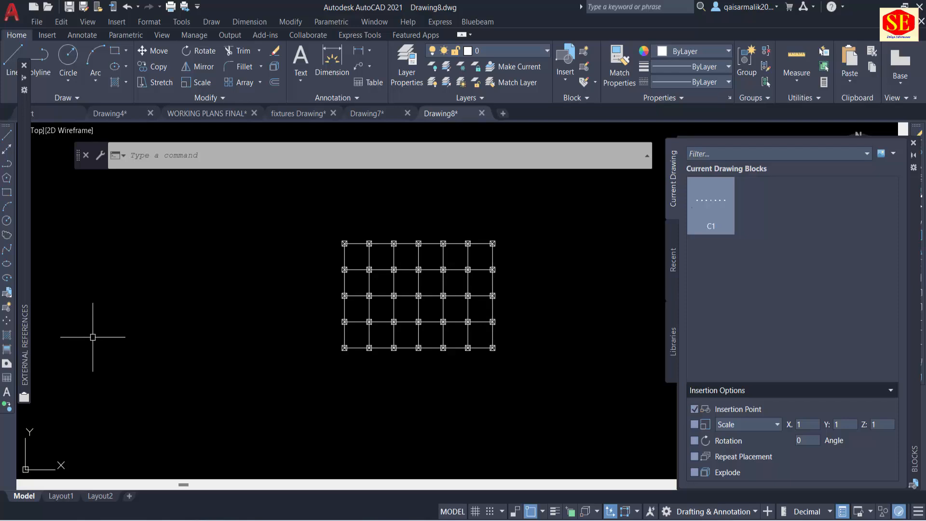
pyautogui.write('PL')
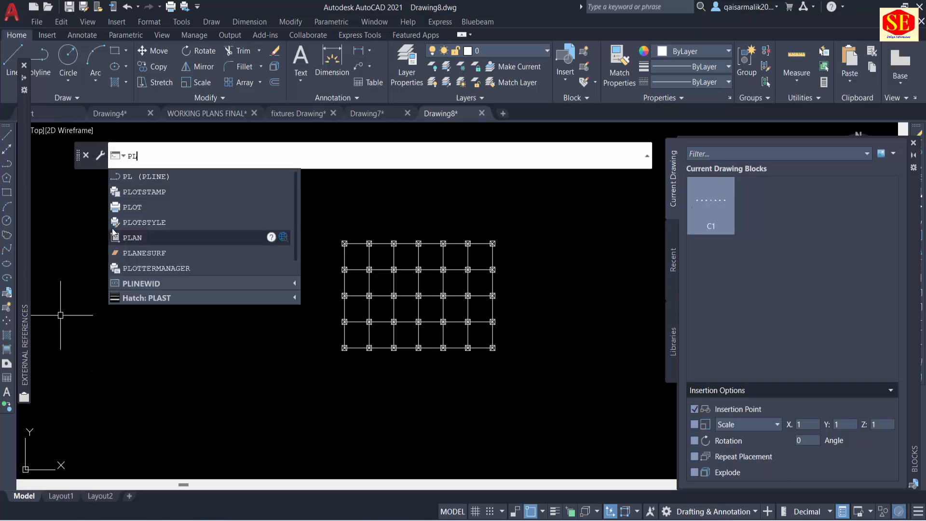
pyautogui.press('BackSpace')
pyautogui.press('BackSpace')
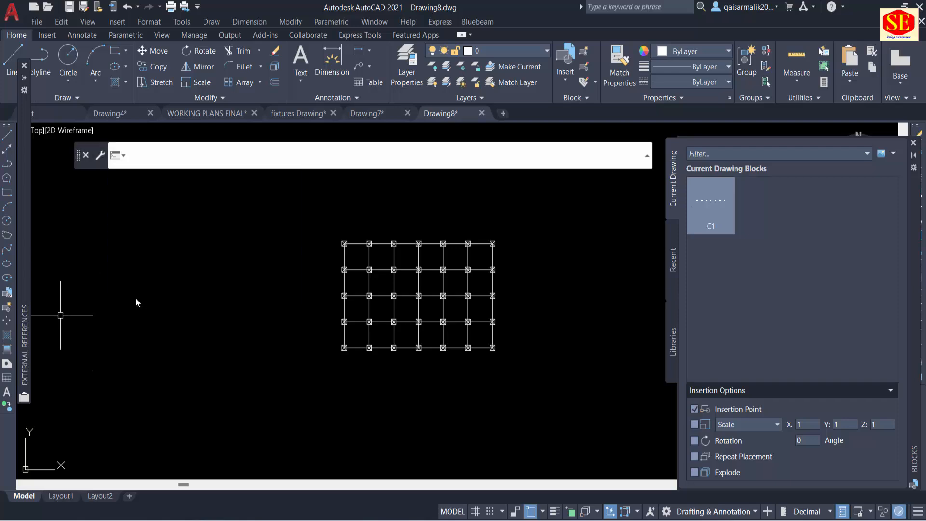
pyautogui.write('PL')
pyautogui.press('Return')
pyautogui.click(97, 205)
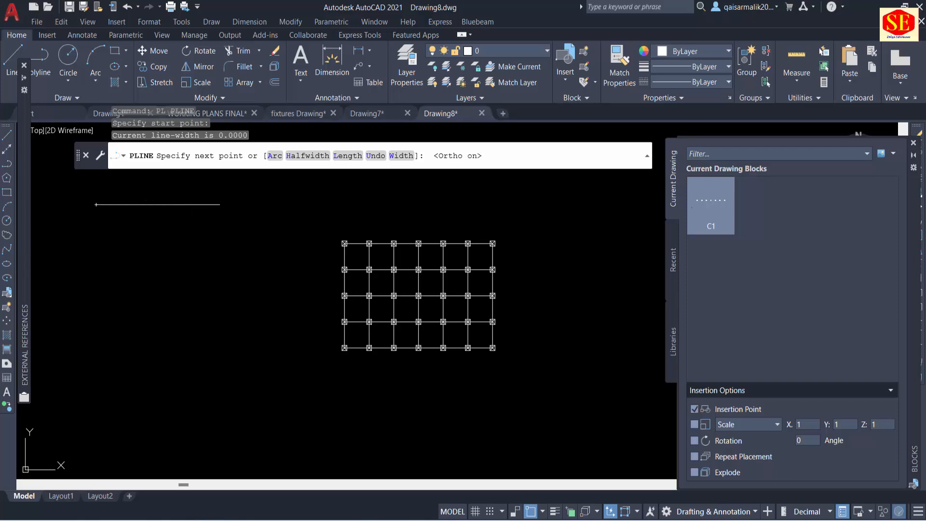
pyautogui.write('120')
pyautogui.press('Return')
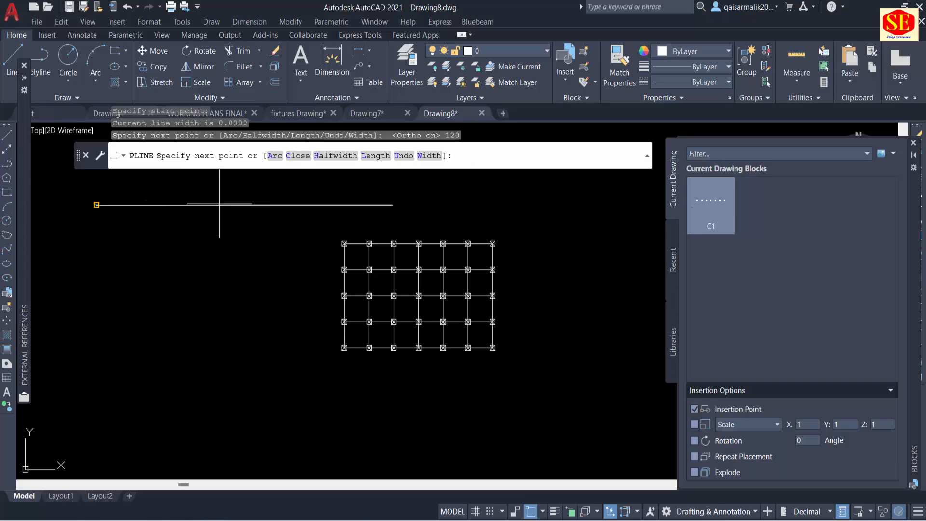
pyautogui.press('Return')
# Move the 120-unit horizontal line horizontally farther left, clear of the column grid.
pyautogui.moveTo(251, 339); pyautogui.dragTo(473, 328, button='middle')
pyautogui.write('M')
pyautogui.press('Return')
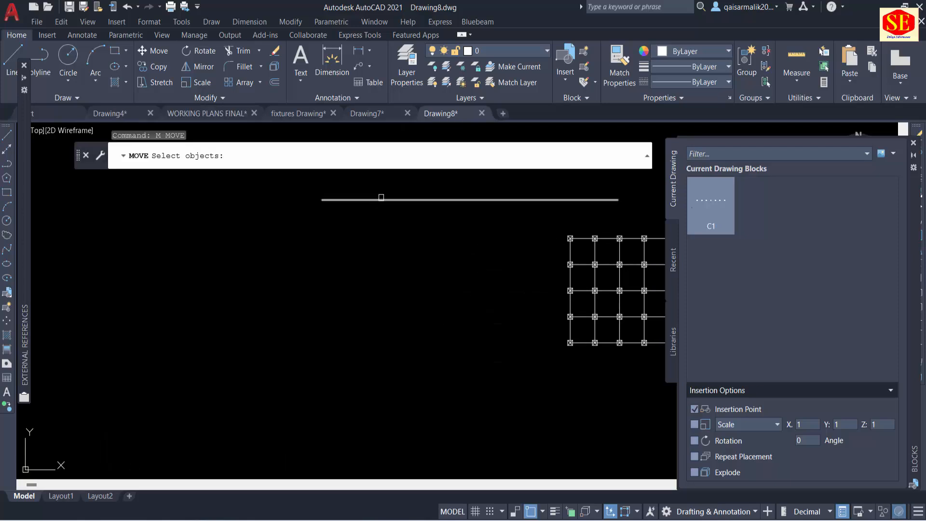
pyautogui.click(380, 198)
pyautogui.click(356, 219)
pyautogui.press('Return')
pyautogui.click(402, 264)
pyautogui.click(395, 260)
pyautogui.click(347, 278)
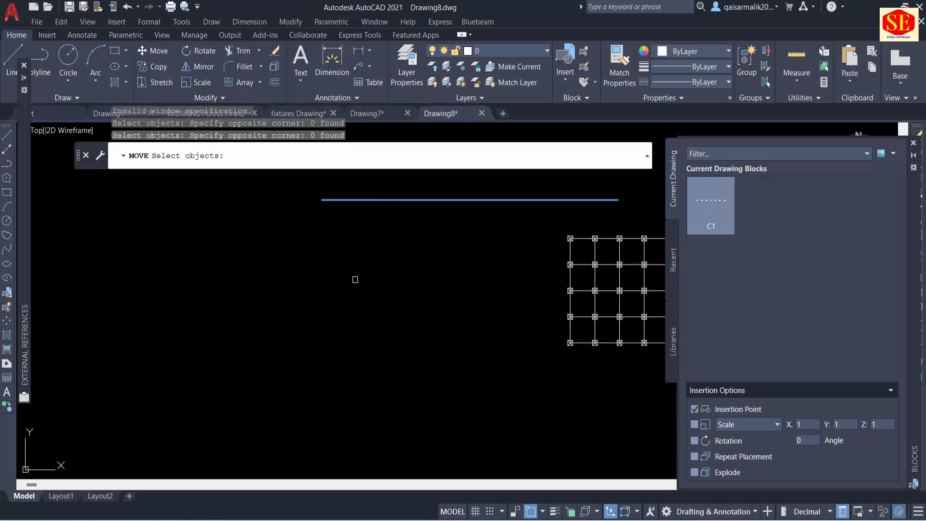
pyautogui.press('Return')
pyautogui.click(385, 288)
pyautogui.click(169, 289)
pyautogui.press('Escape')
# Draw a vertical polyline 100 units downward from the left end of the horizontal line.
pyautogui.write('PL')
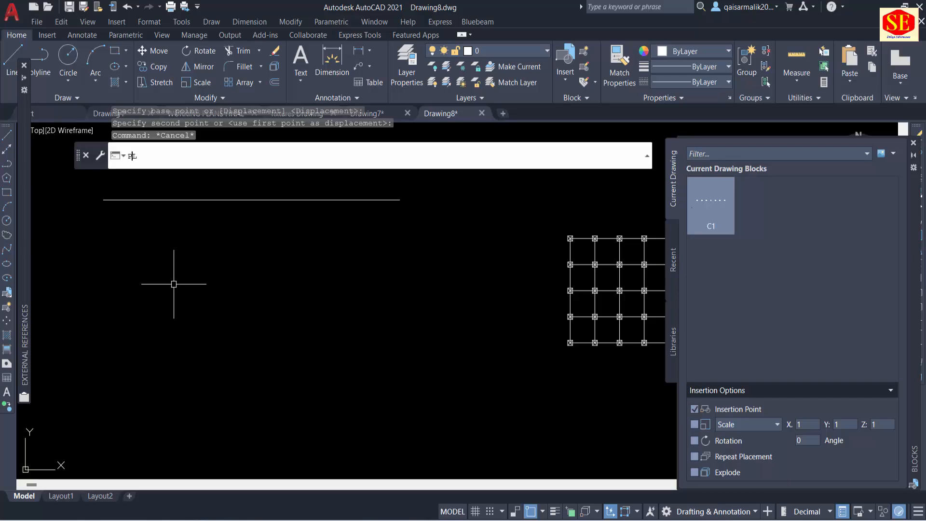
pyautogui.press('Return')
pyautogui.click(104, 199)
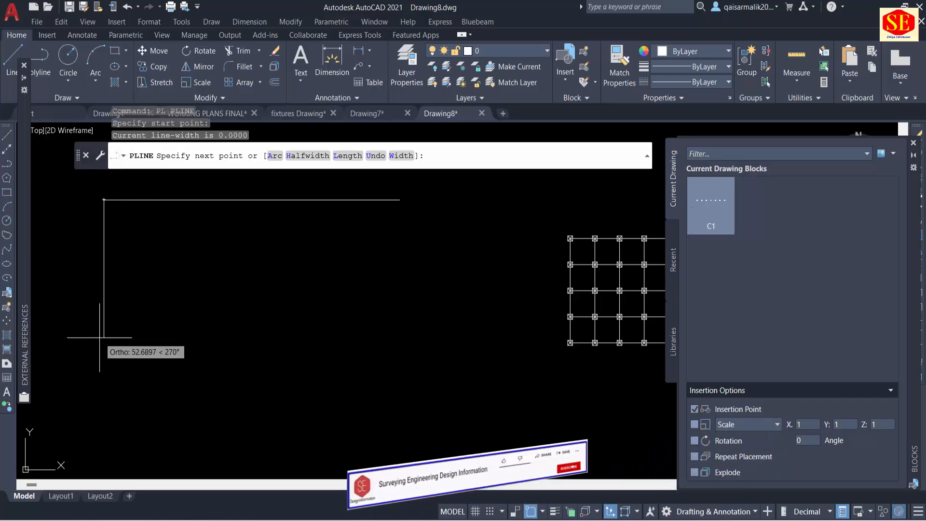
pyautogui.write('100')
pyautogui.press('Return')
pyautogui.press('Escape')
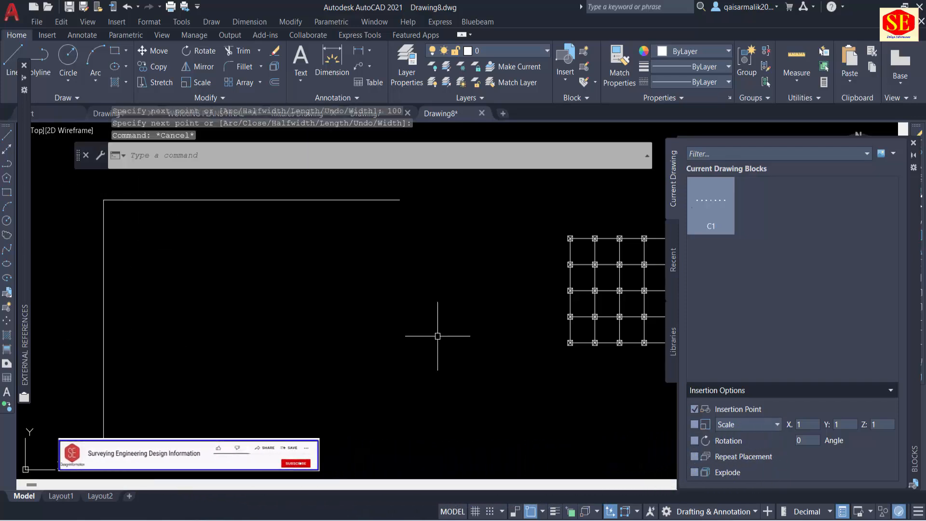
# Add a linear dimension for the vertical spacing between the top two columns on the grid's left edge.
pyautogui.scroll(-4, 502, 314)
pyautogui.press('Escape')
pyautogui.scroll(4, 292, 258)
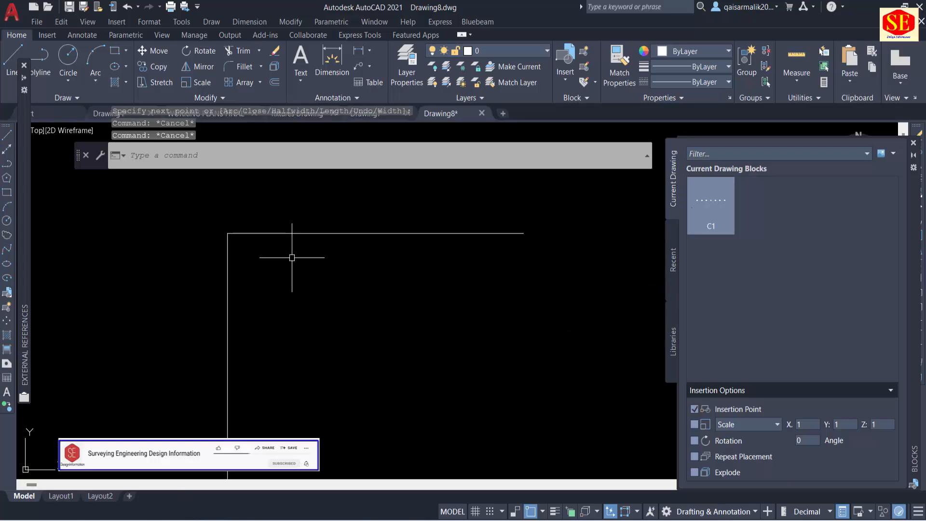
pyautogui.scroll(-5, 307, 276)
pyautogui.scroll(4, 320, 314)
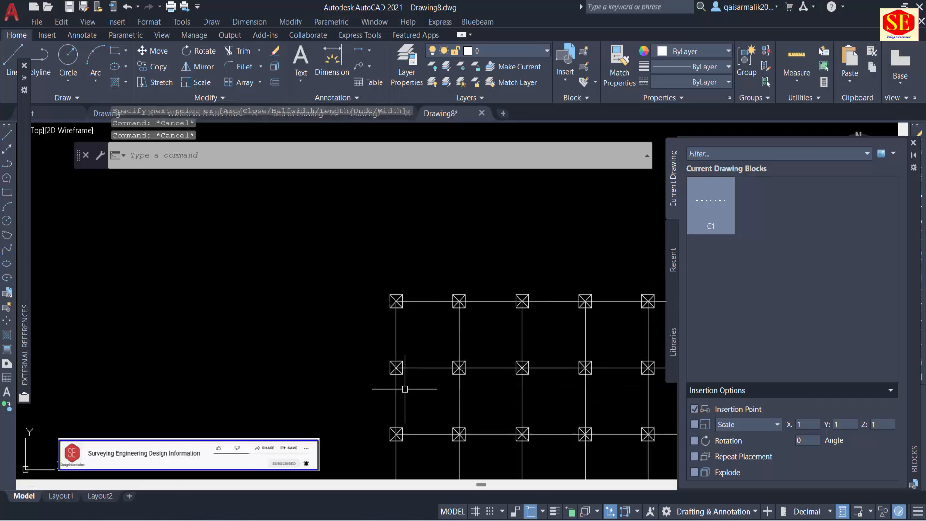
pyautogui.click(358, 51)
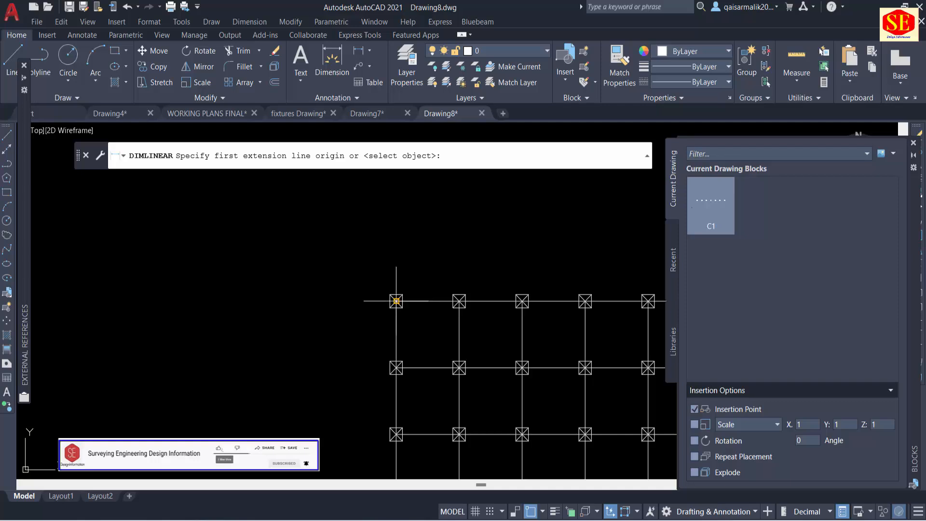
pyautogui.click(396, 301)
pyautogui.click(396, 368)
pyautogui.scroll(5, 381, 314)
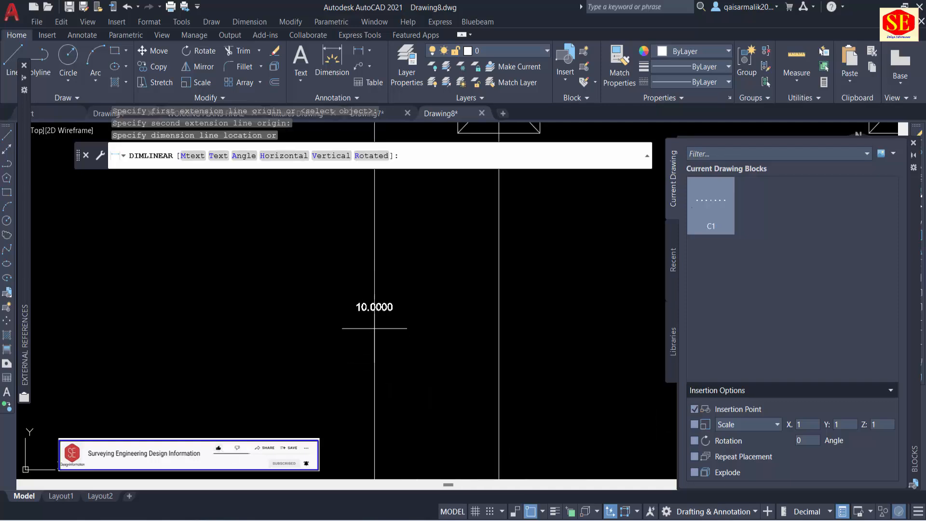
pyautogui.click(367, 319)
# Add a linear dimension for the horizontal spacing between the first two columns on the grid's top line.
pyautogui.scroll(-5, 367, 319)
pyautogui.press('Return')
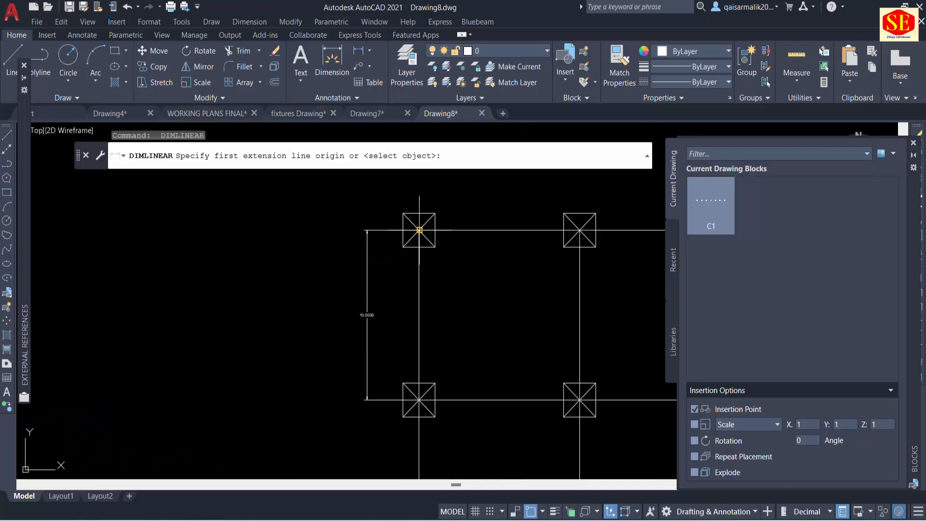
pyautogui.click(419, 230)
pyautogui.click(579, 230)
pyautogui.click(563, 193)
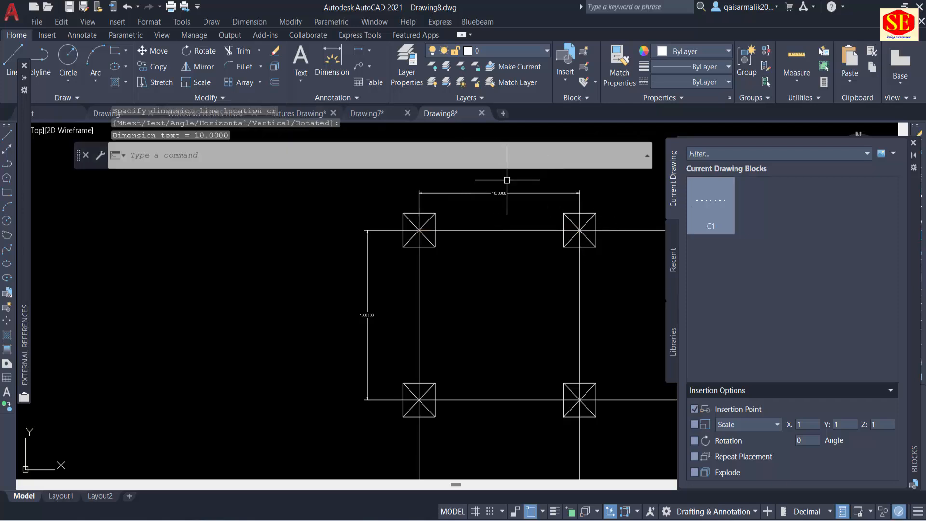
# Erase both linear dimensions from the grid's upper-left bay.
pyautogui.click(488, 198)
pyautogui.press('Escape')
pyautogui.click(494, 176)
pyautogui.click(453, 196)
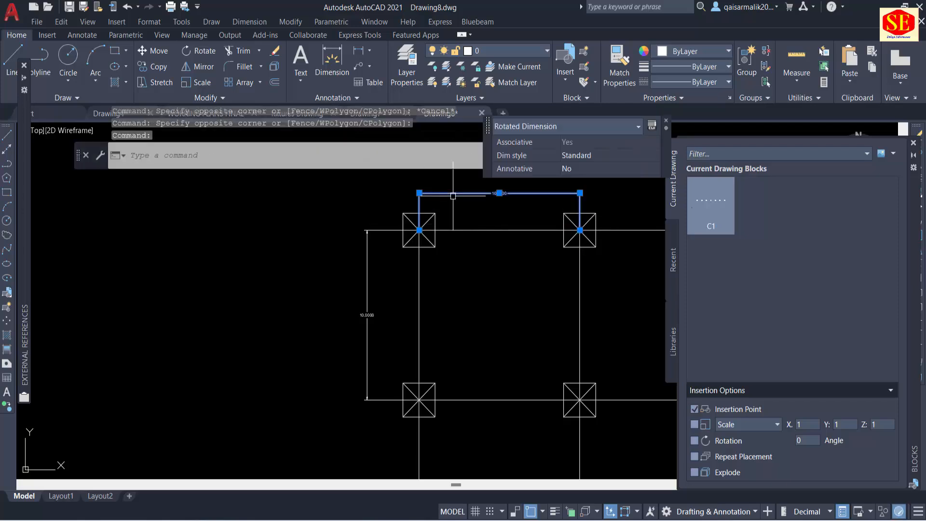
pyautogui.click(364, 287)
pyautogui.click(359, 288)
pyautogui.click(378, 277)
pyautogui.click(349, 283)
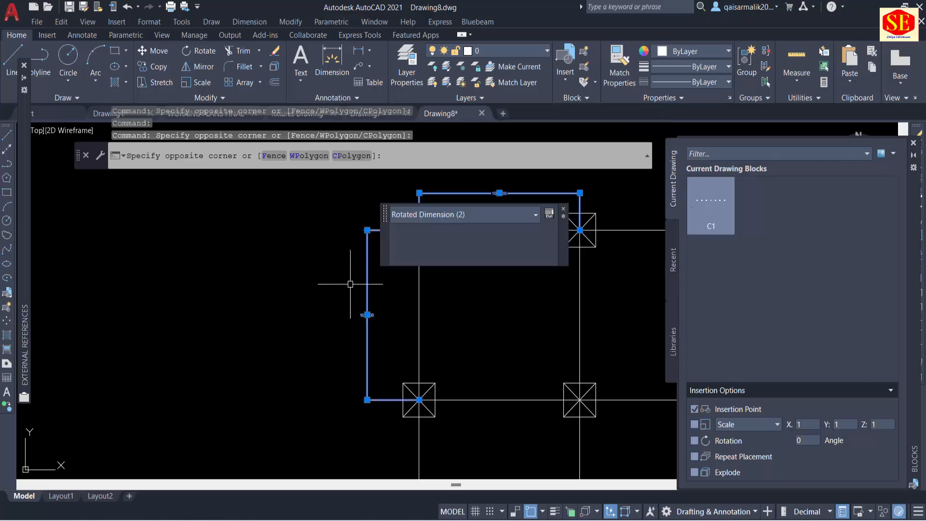
pyautogui.write('e')
pyautogui.press('Return')
pyautogui.scroll(-3, 361, 283)
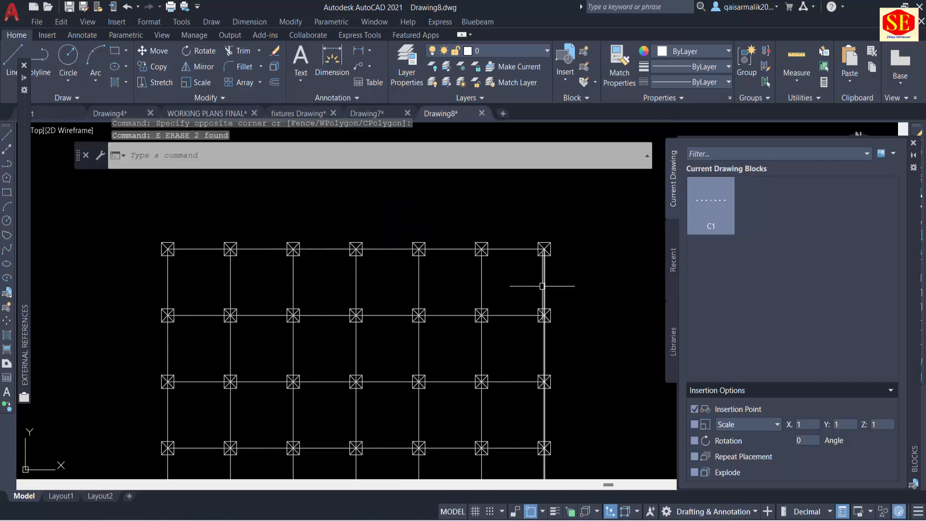
# Check how many vertical lines the grid has by selecting them together, leaving them unchanged.
pyautogui.click(582, 280)
pyautogui.click(145, 269)
pyautogui.scroll(-4, 562, 352)
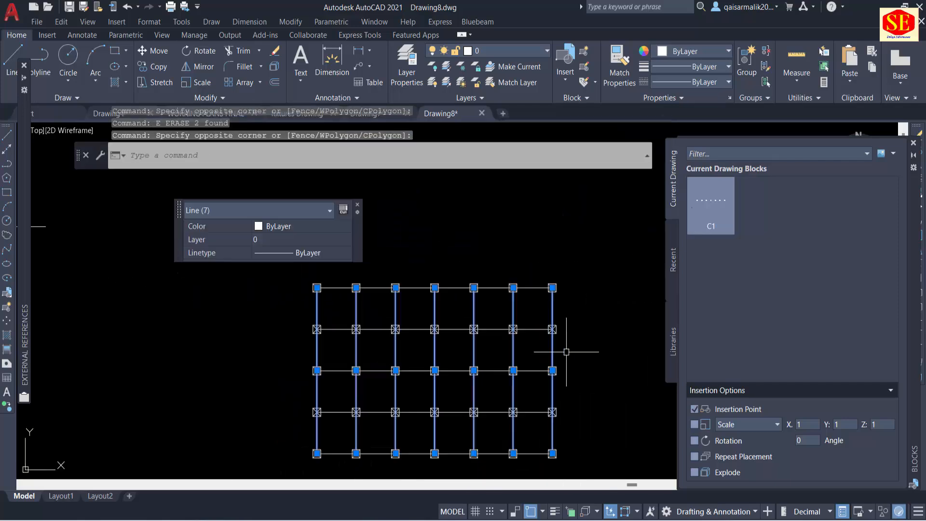
pyautogui.press('Escape')
# Offset the new vertical line 20 units to the right and the new horizontal line 20 units downward.
pyautogui.scroll(5, 154, 262)
pyautogui.press('Escape')
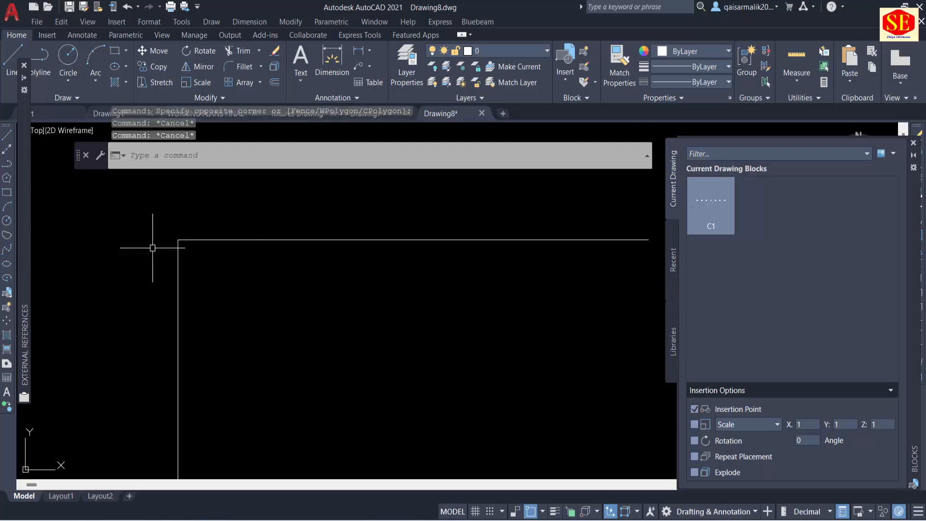
pyautogui.write('o')
pyautogui.press('Return')
pyautogui.write('10')
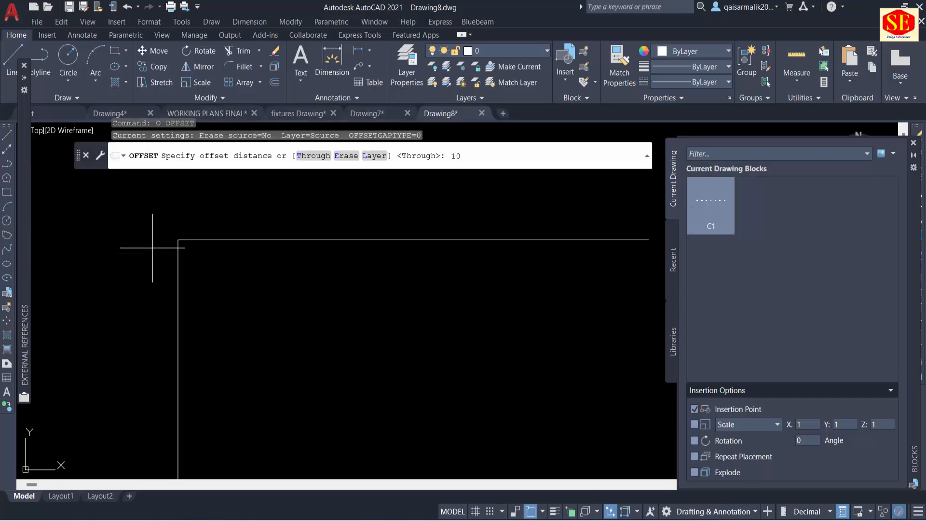
pyautogui.press('BackSpace')
pyautogui.press('BackSpace')
pyautogui.write('20')
pyautogui.press('Return')
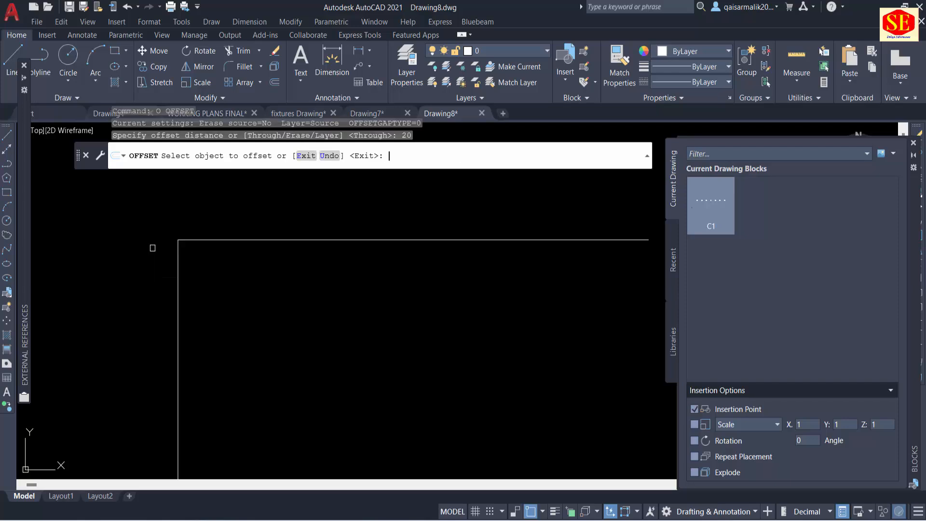
pyautogui.click(181, 276)
pyautogui.click(289, 295)
pyautogui.click(304, 240)
pyautogui.click(309, 321)
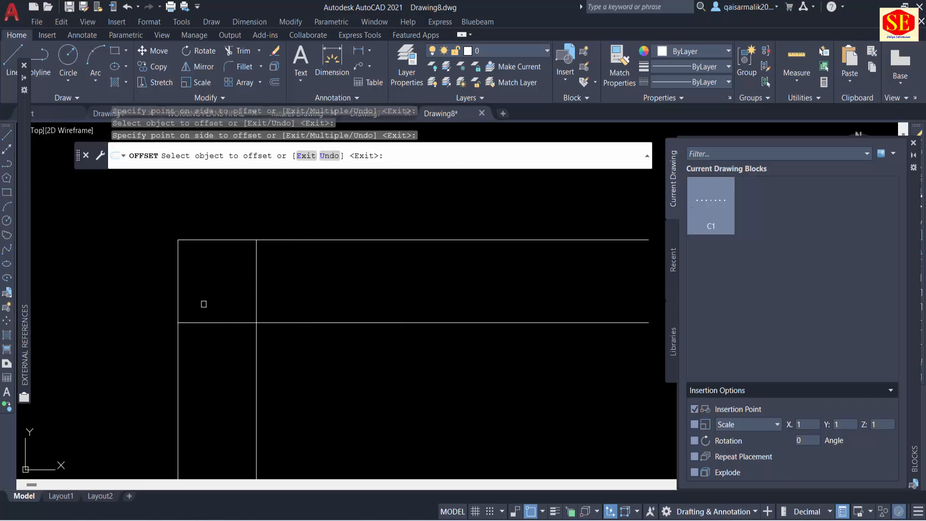
pyautogui.press('Escape')
# Examine the existing column grid and its crossed squares up close, then in full.
pyautogui.scroll(-4, 160, 281)
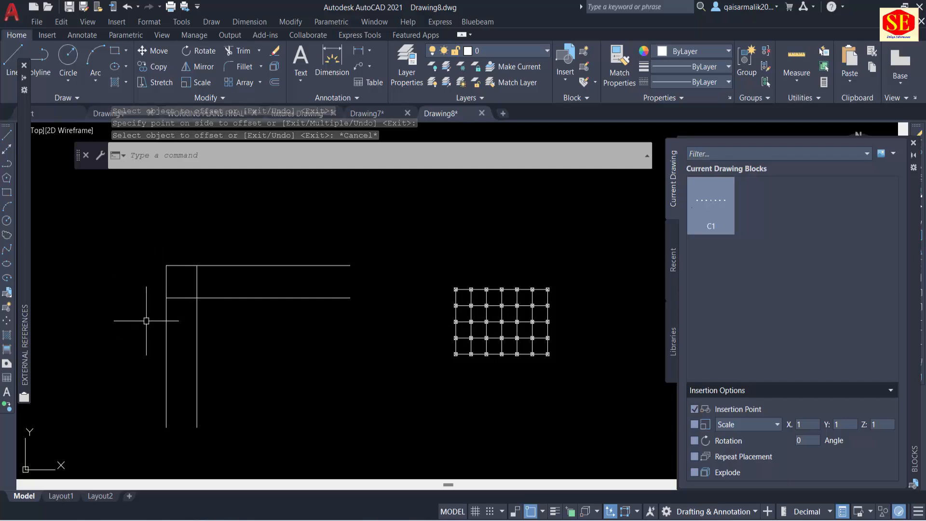
pyautogui.press('Escape')
pyautogui.scroll(4, 539, 307)
pyautogui.press('Escape')
pyautogui.press('Escape')
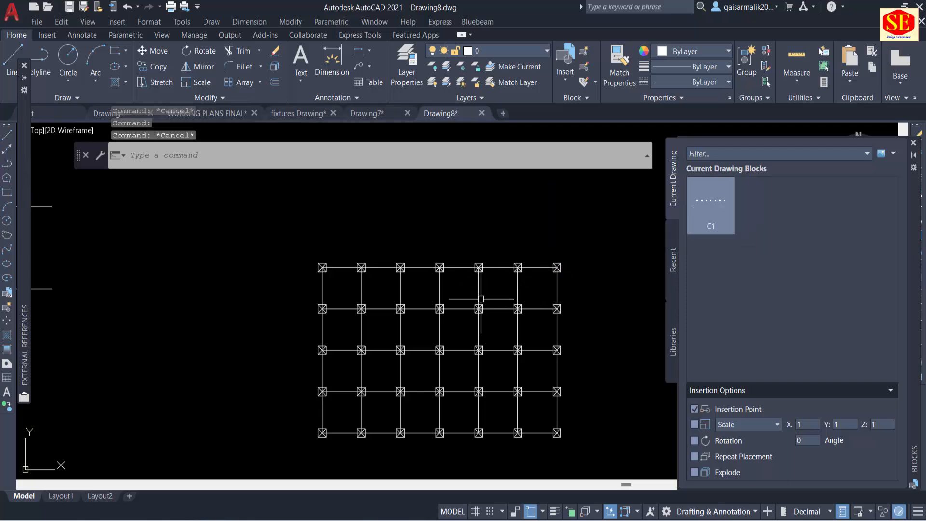
pyautogui.scroll(3, 485, 312)
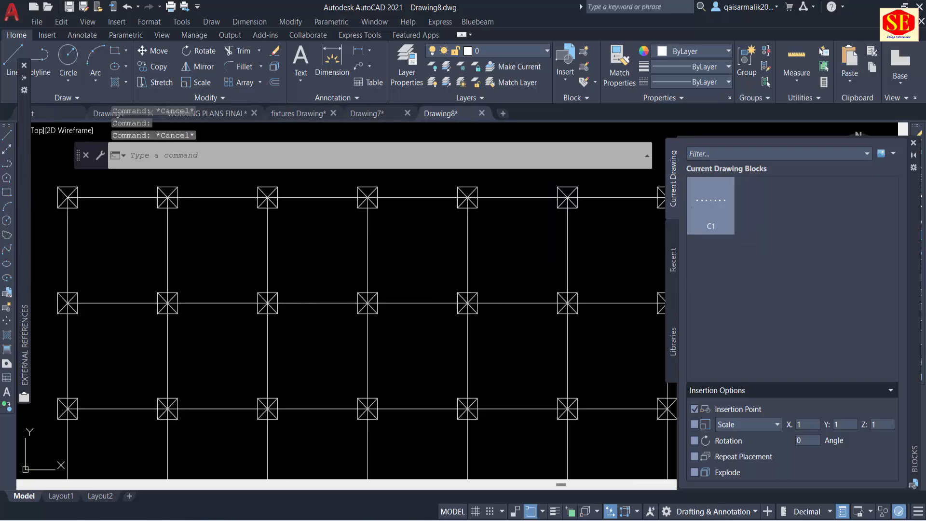
pyautogui.click(478, 292)
pyautogui.press('Escape')
pyautogui.scroll(-4, 342, 263)
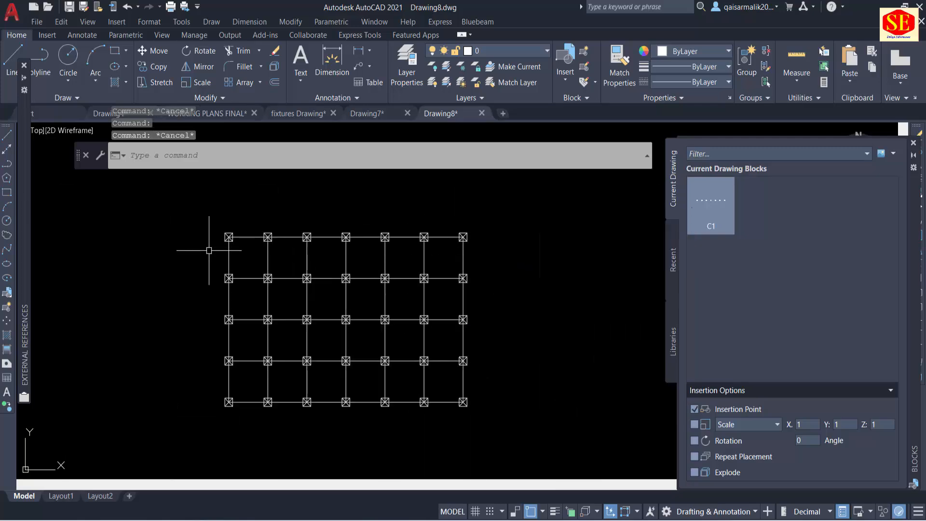
# Define a block named COLUMNS GRIDS from all the grid lines and columns, converting the selected objects to the block.
pyautogui.write('b')
pyautogui.press('Return')
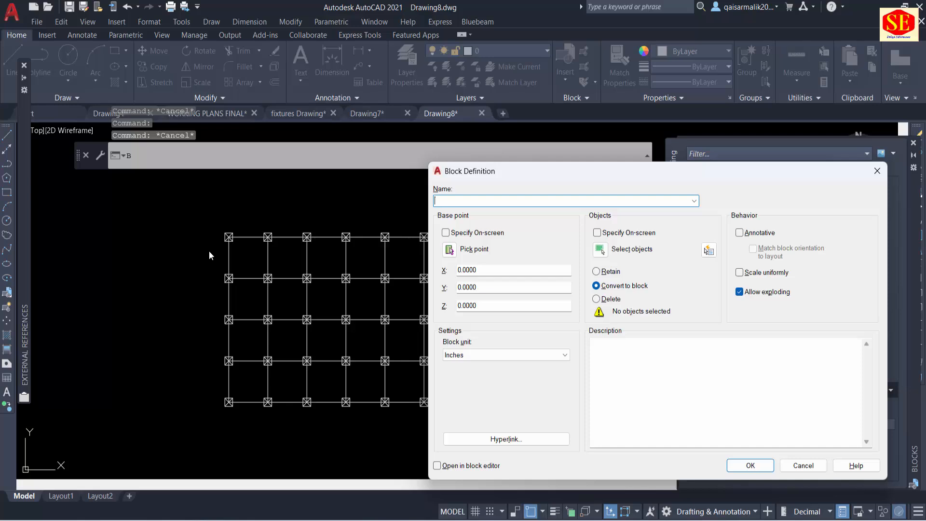
pyautogui.write('G')
pyautogui.write('OL')
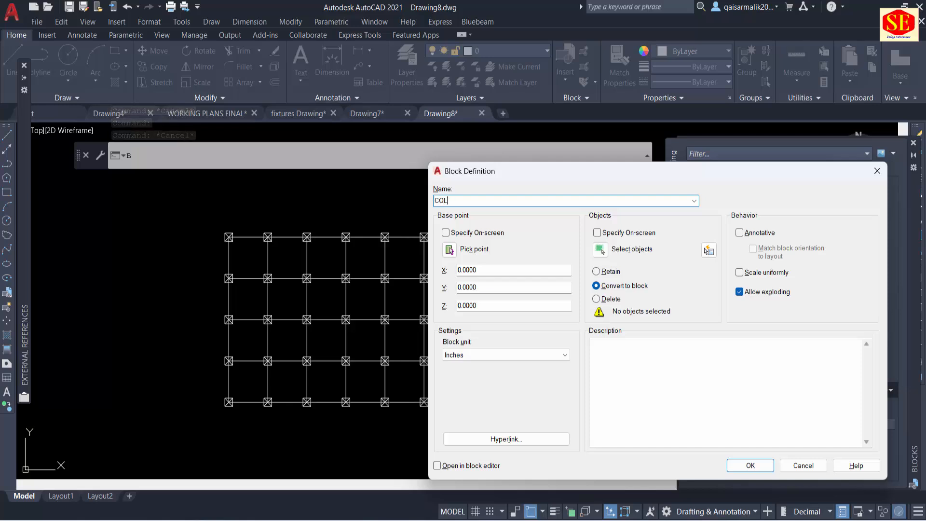
pyautogui.write('UMNS GRIDS')
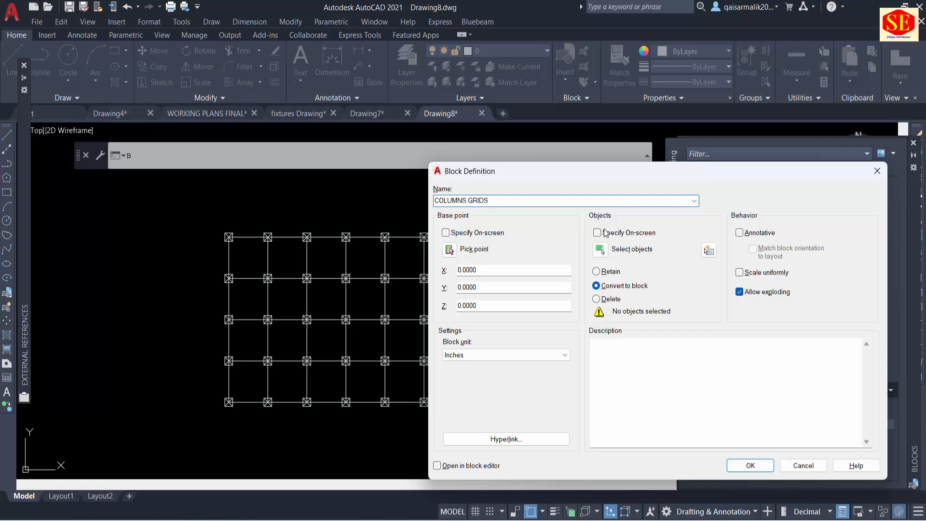
pyautogui.click(599, 250)
pyautogui.click(498, 197)
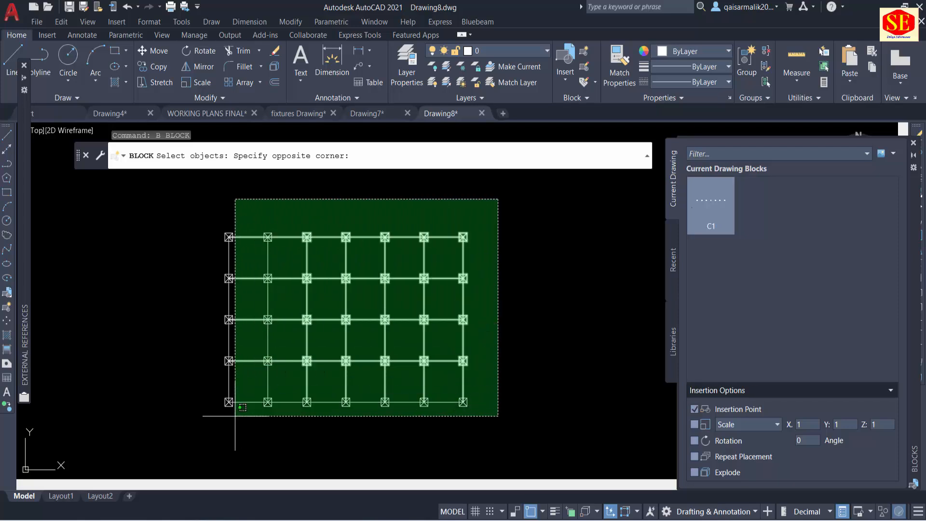
pyautogui.click(206, 422)
pyautogui.press('Return')
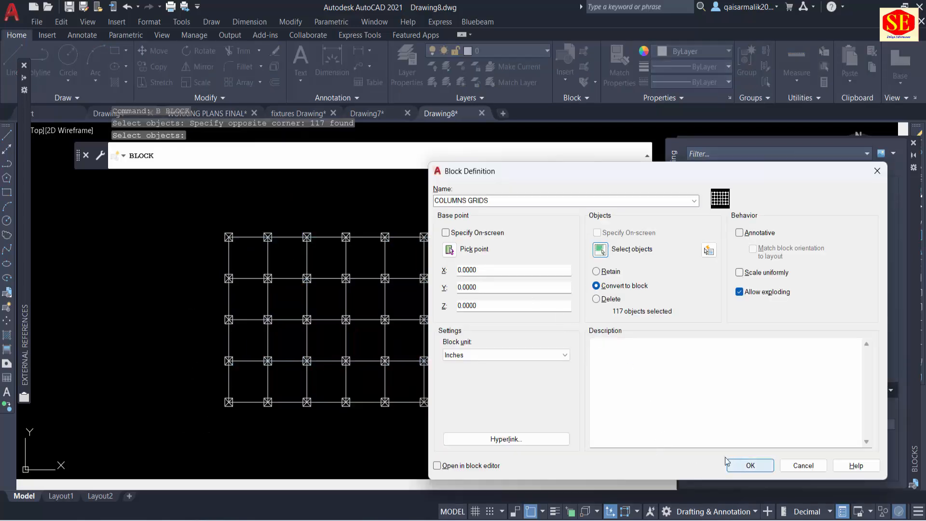
pyautogui.click(744, 468)
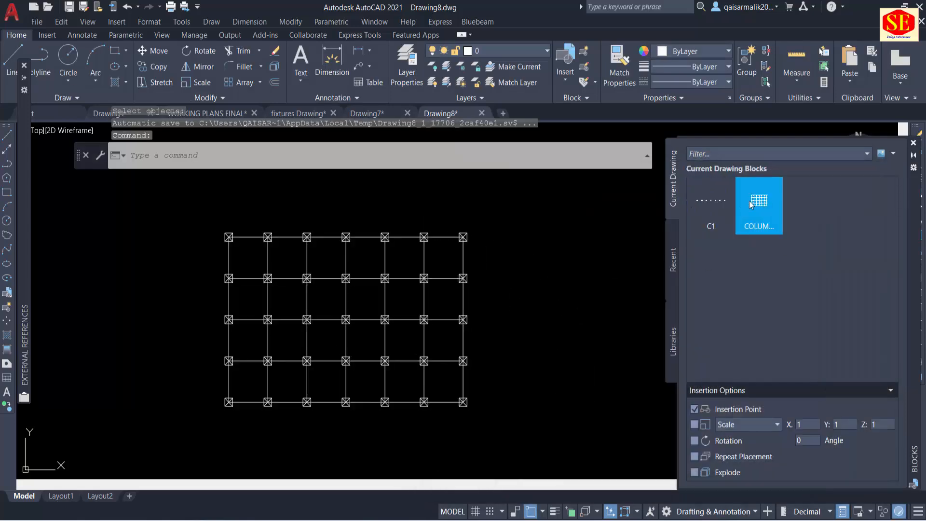
# Insert two instances of the COLUMNS GRIDS block in the empty area above the offset lines and the original grid.
pyautogui.click(751, 204)
pyautogui.scroll(-8, 482, 241)
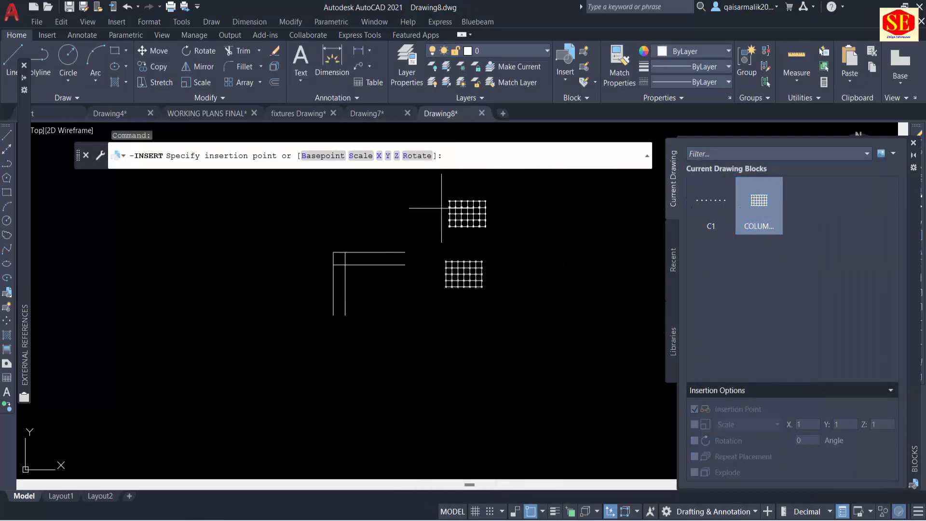
pyautogui.click(755, 206)
pyautogui.click(330, 205)
pyautogui.press('Escape')
pyautogui.scroll(5, 341, 204)
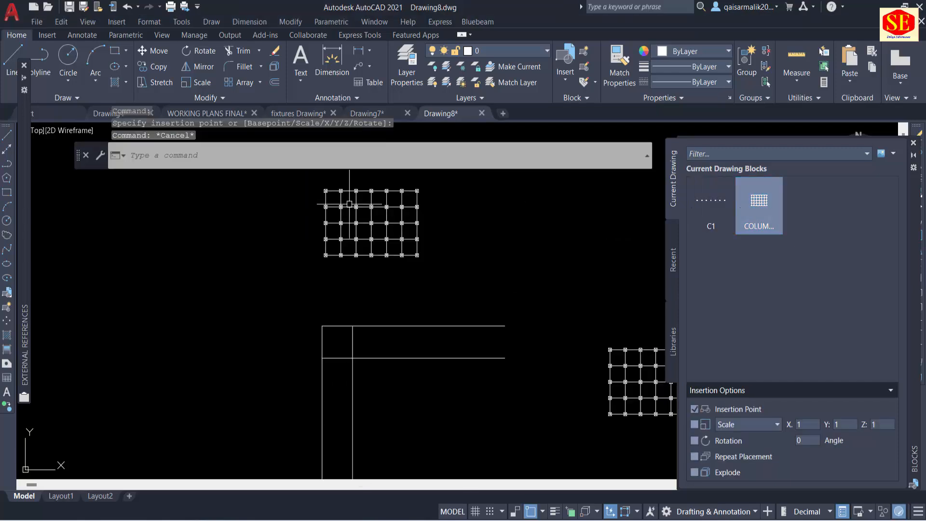
# Erase the two newly inserted COLUMNS GRIDS blocks, keeping the original grid block and the offset lines.
pyautogui.moveTo(475, 285); pyautogui.dragTo(217, 190, button='middle')
pyautogui.scroll(-5, 438, 292)
pyautogui.click(495, 225)
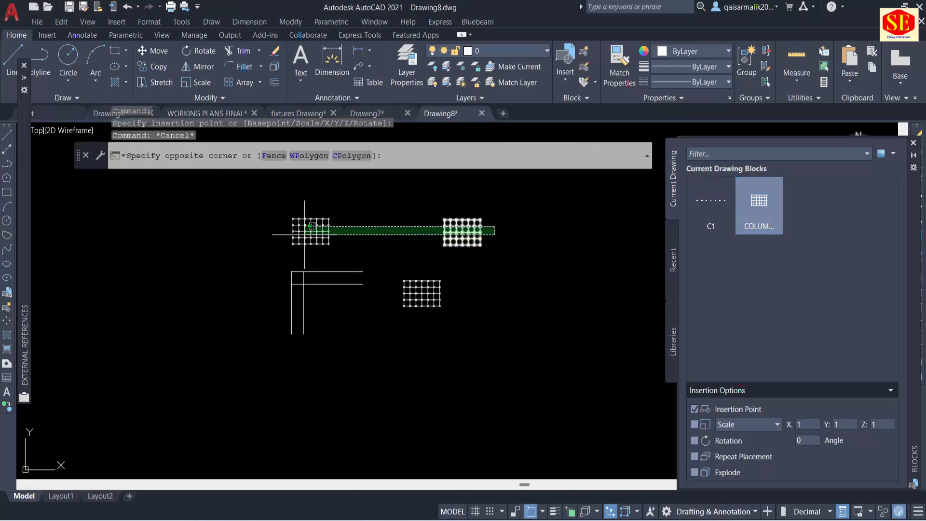
pyautogui.click(298, 236)
pyautogui.write('e')
pyautogui.press('Return')
# Start Align on the column grid block and match its upper-left column centre to the outer corner of the offset lines.
pyautogui.scroll(4, 420, 290)
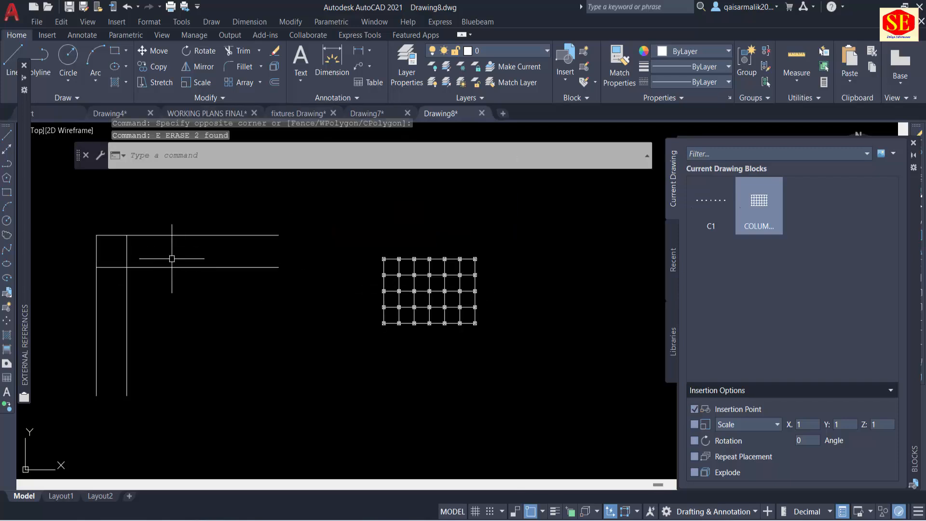
pyautogui.moveTo(383, 286); pyautogui.dragTo(492, 306, button='middle')
pyautogui.press('Escape')
pyautogui.scroll(2, 511, 280)
pyautogui.moveTo(497, 258); pyautogui.dragTo(454, 259, button='middle')
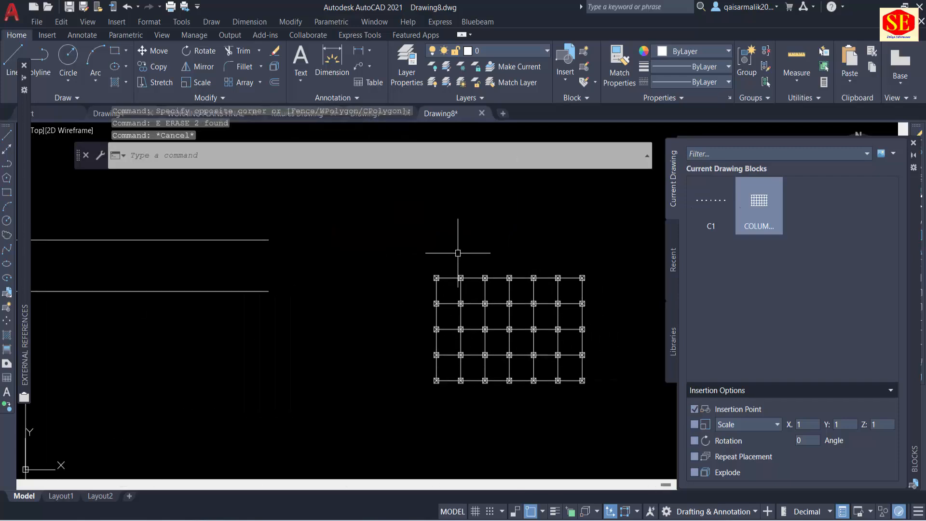
pyautogui.write('al')
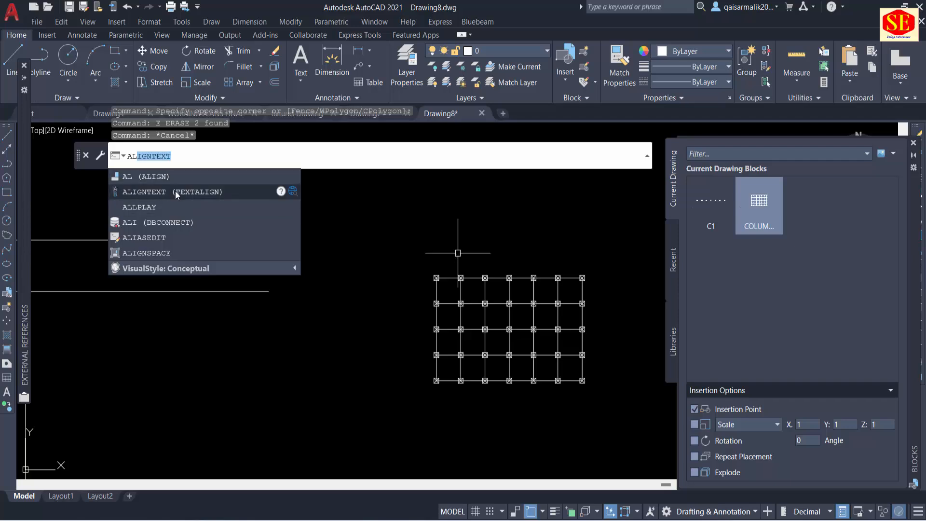
pyautogui.click(159, 178)
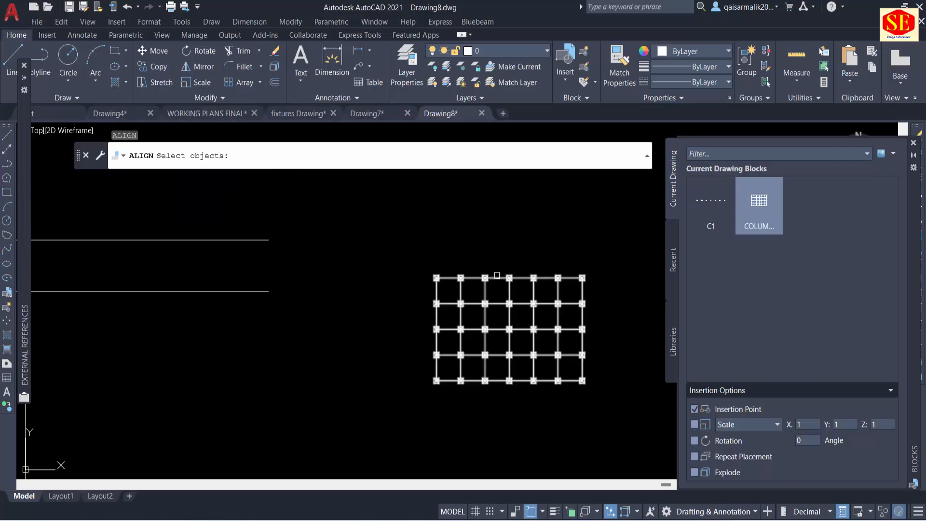
pyautogui.click(497, 274)
pyautogui.scroll(6, 445, 278)
pyautogui.press('Return')
pyautogui.click(388, 277)
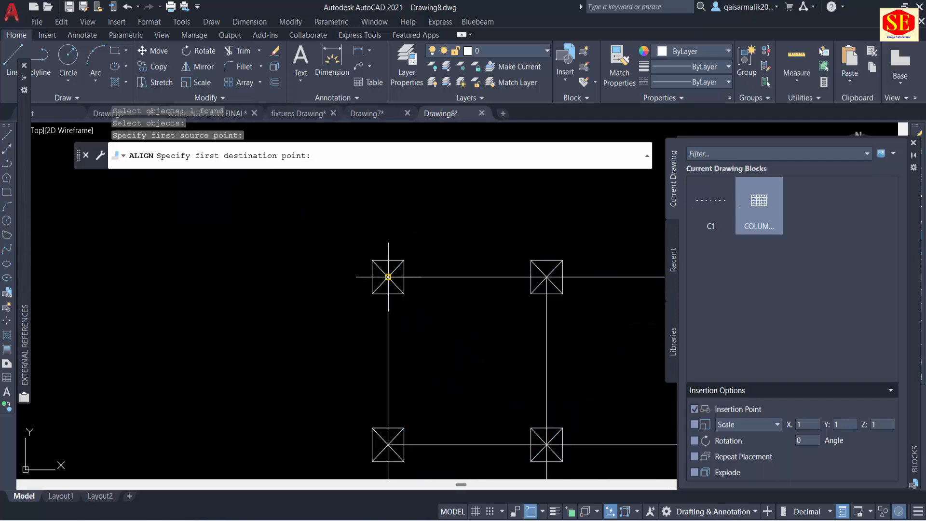
pyautogui.scroll(-6, 566, 265)
pyautogui.moveTo(264, 256); pyautogui.dragTo(635, 317, button='middle')
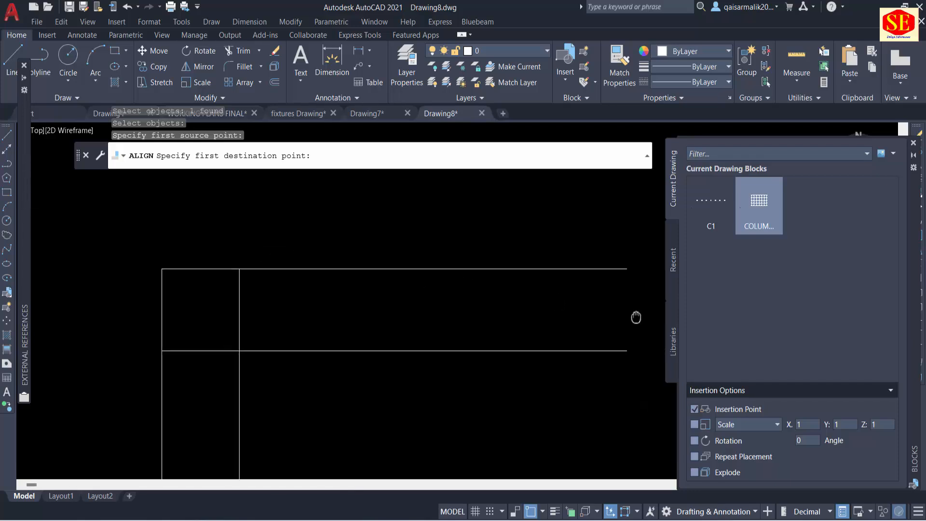
pyautogui.click(161, 267)
# Match the second top-row column centre to the offset vertical line on the upper line, and scale the block to the alignment points.
pyautogui.scroll(-2, 124, 266)
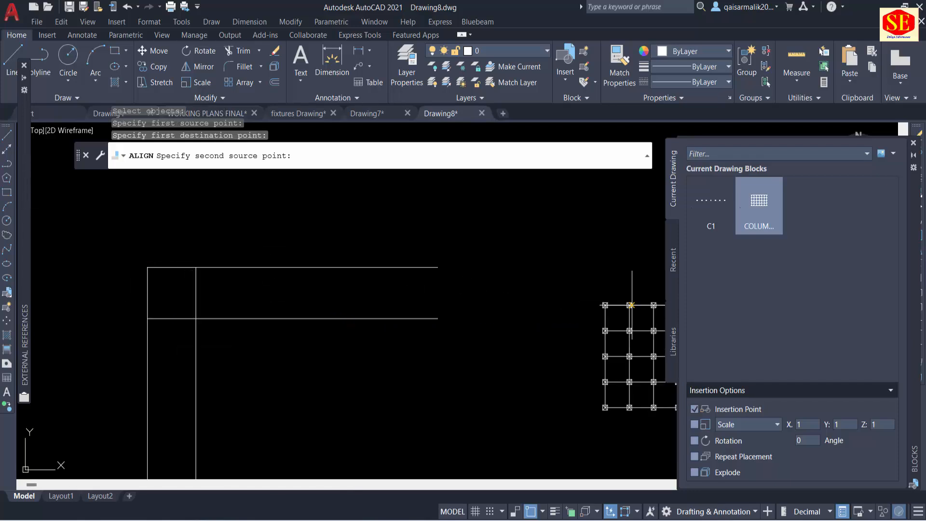
pyautogui.scroll(8, 631, 305)
pyautogui.click(606, 314)
pyautogui.scroll(-3, 569, 314)
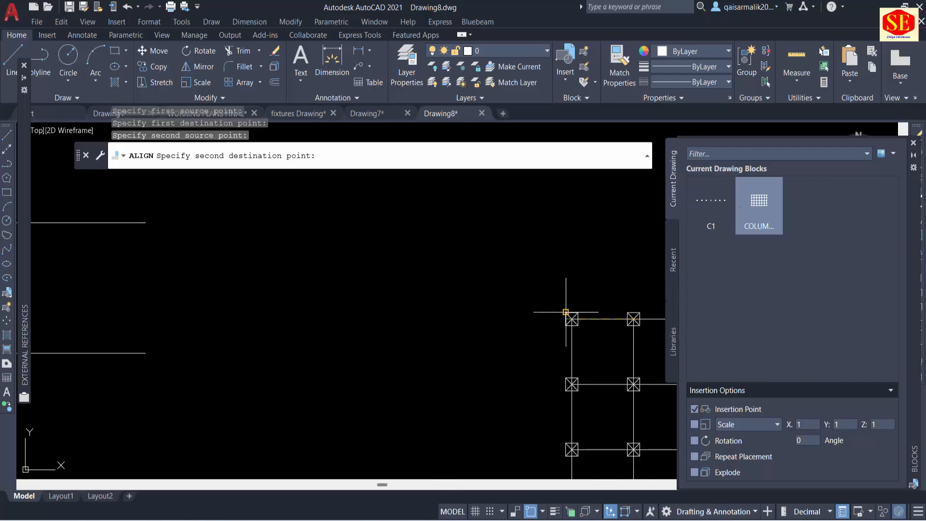
pyautogui.scroll(8, 124, 252)
pyautogui.click(123, 251)
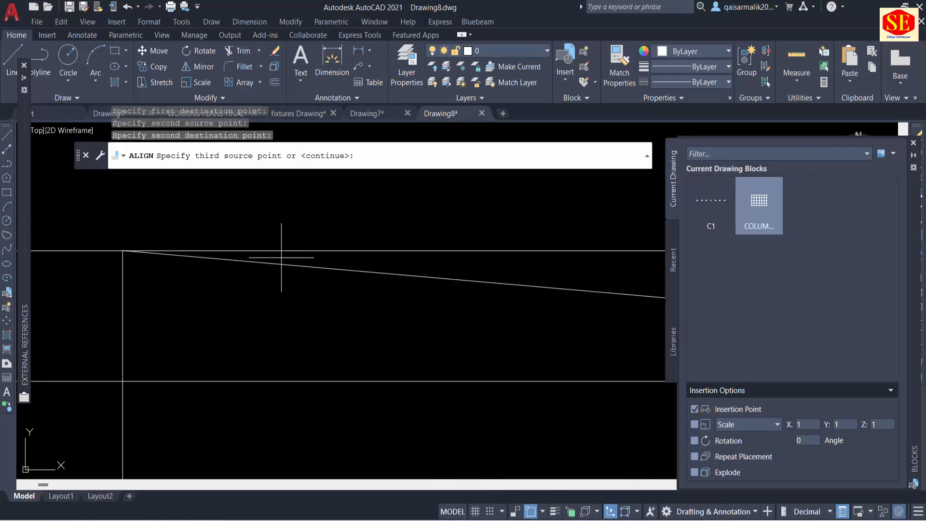
pyautogui.press('Return')
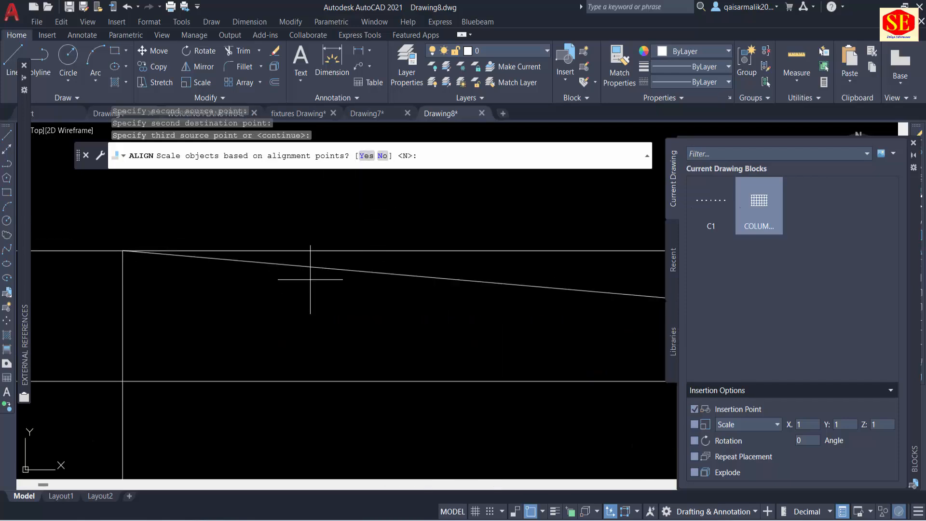
pyautogui.scroll(-5, 311, 275)
pyautogui.click(370, 157)
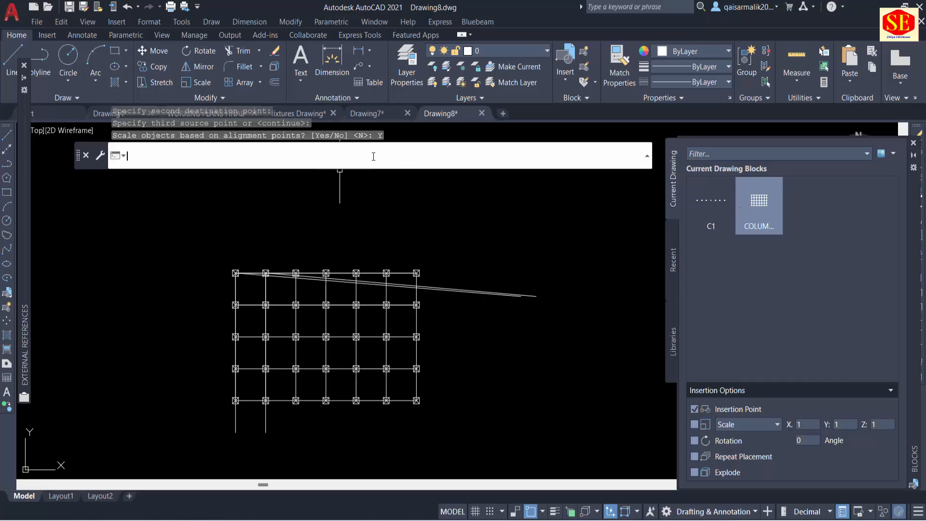
# Add a linear dimension between the first two columns of the aligned grid's top row, placed just above the grid.
pyautogui.scroll(5, 415, 311)
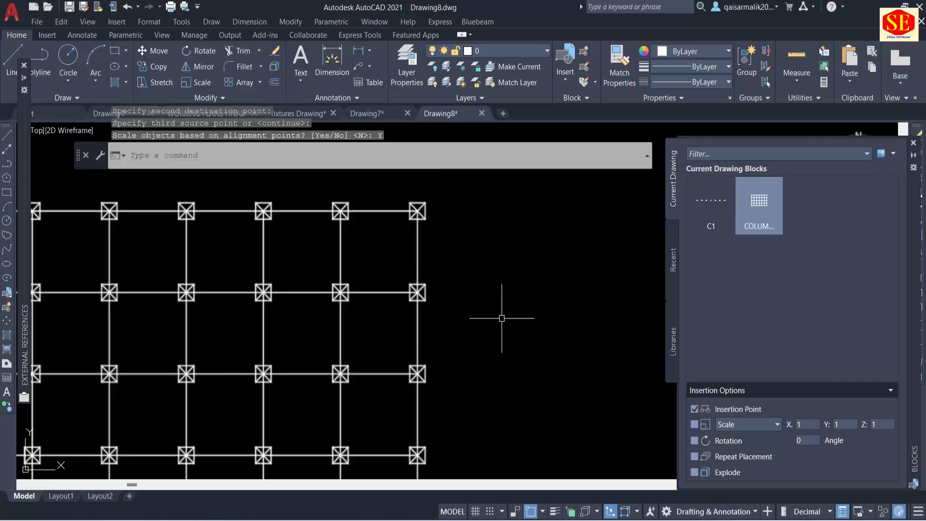
pyautogui.moveTo(203, 341); pyautogui.dragTo(386, 328, button='middle')
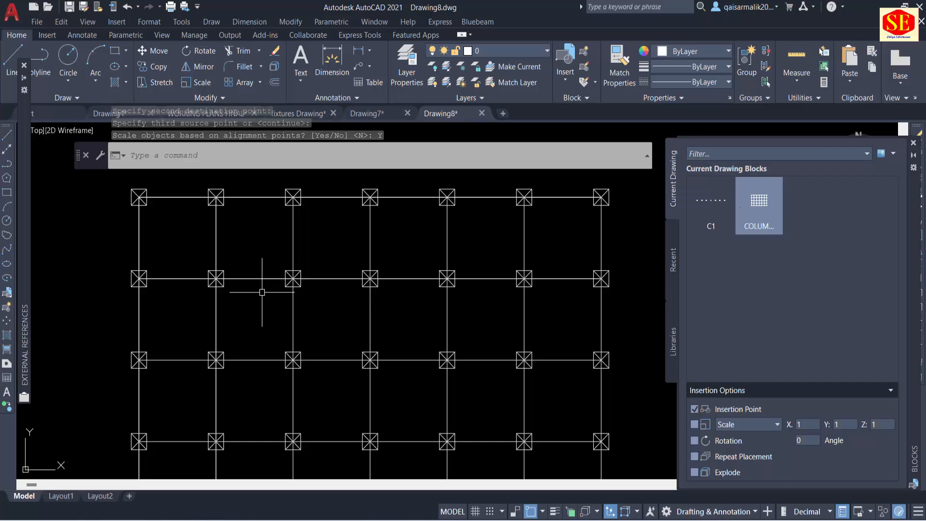
pyautogui.click(356, 54)
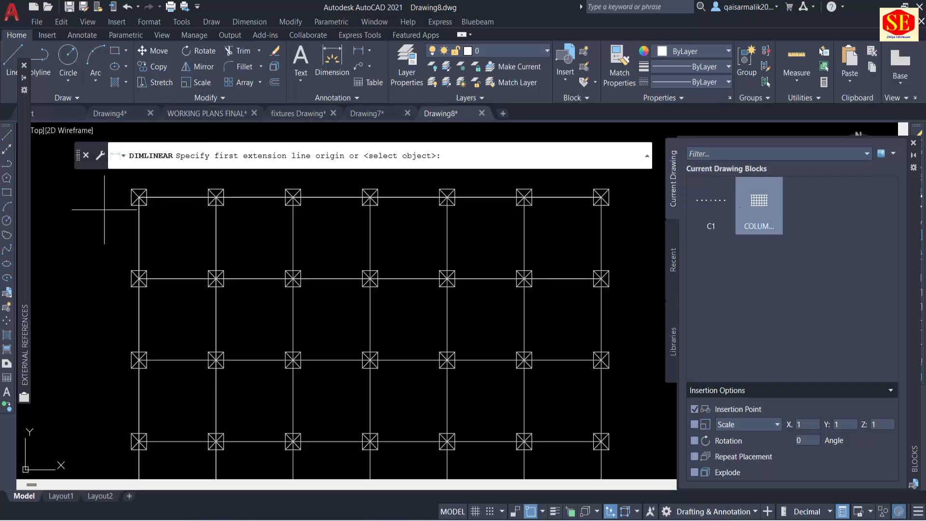
pyautogui.click(139, 197)
pyautogui.click(216, 198)
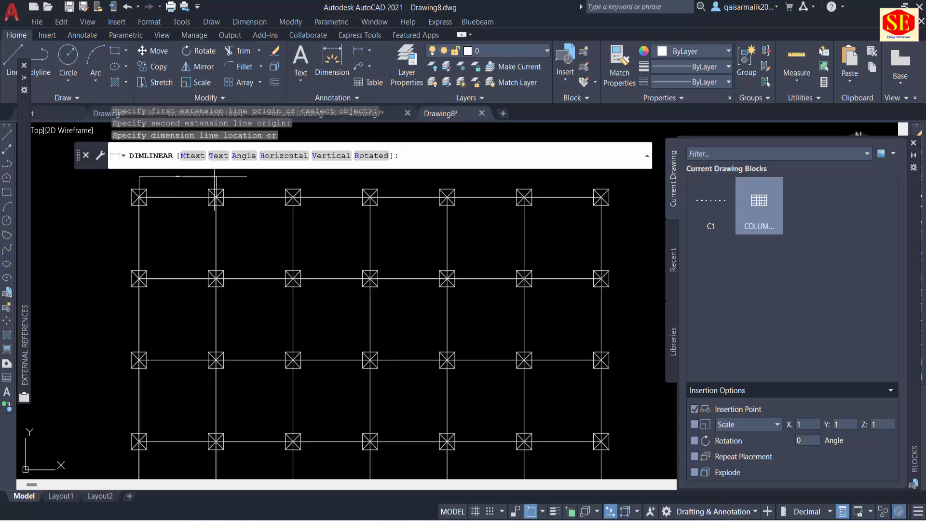
pyautogui.click(216, 174)
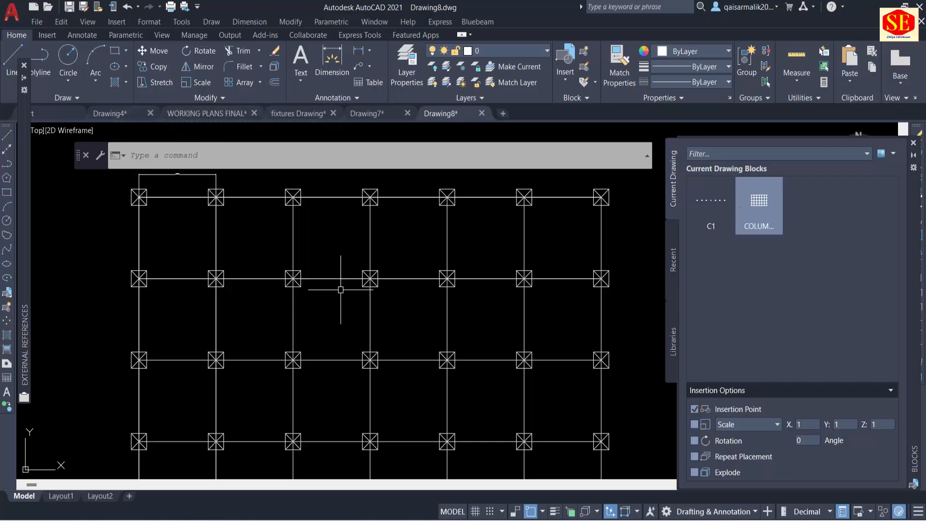
pyautogui.press('Escape')
pyautogui.scroll(-2, 324, 343)
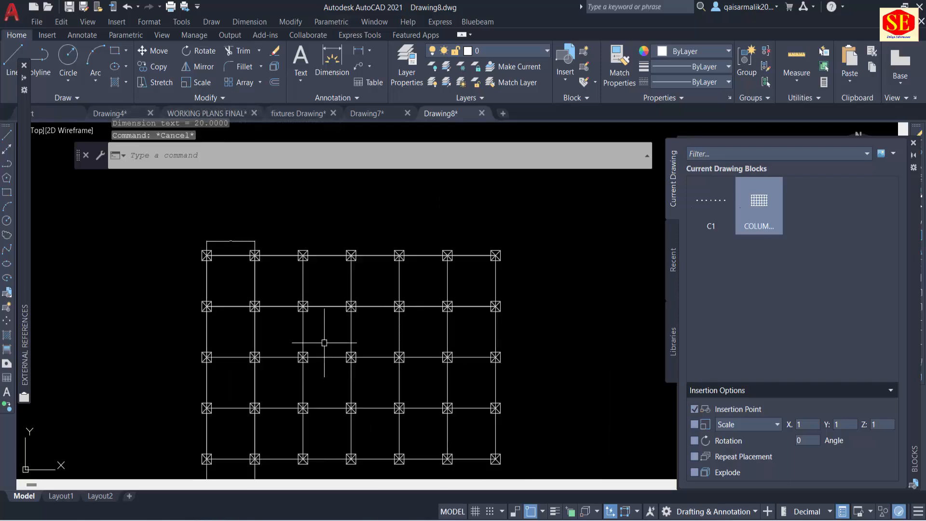
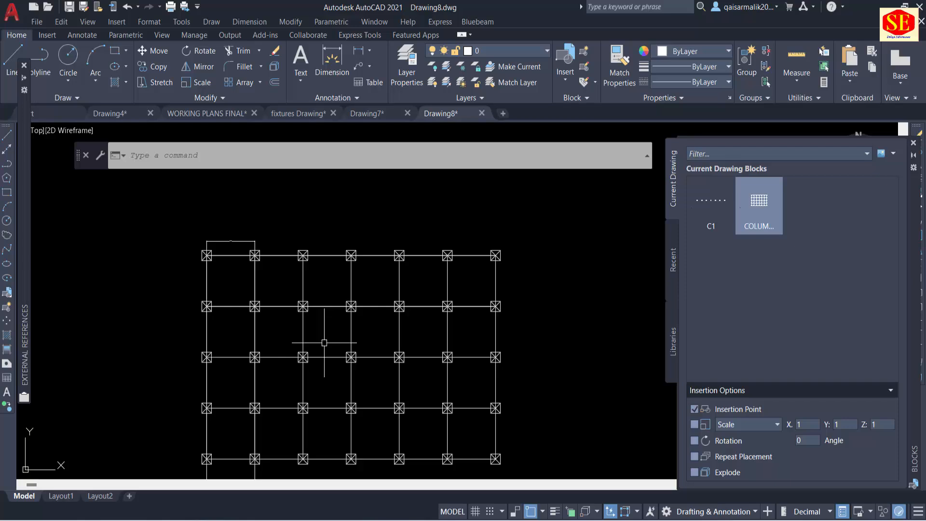
# Switch to the WORKING PLANS FINAL drawing and examine the D5 door symbols of the offices around the STAFF room.
pyautogui.click(212, 114)
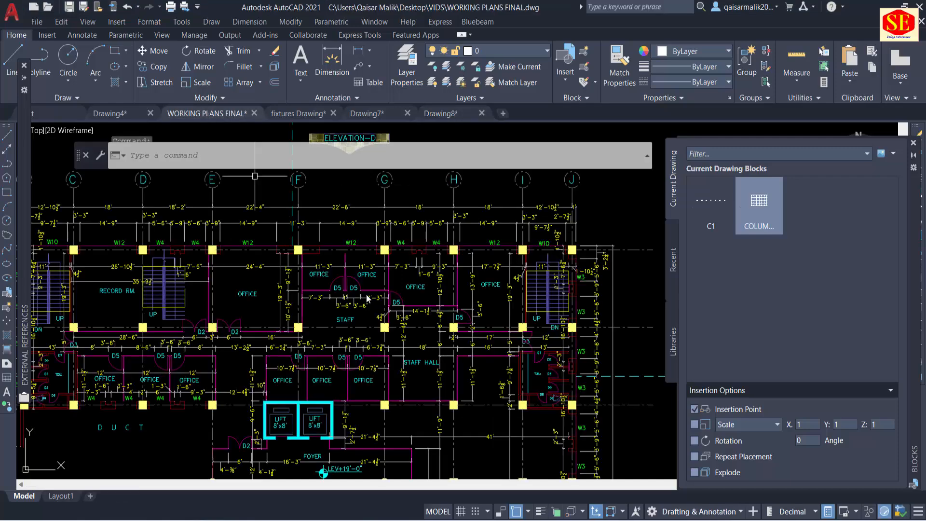
pyautogui.scroll(2, 379, 299)
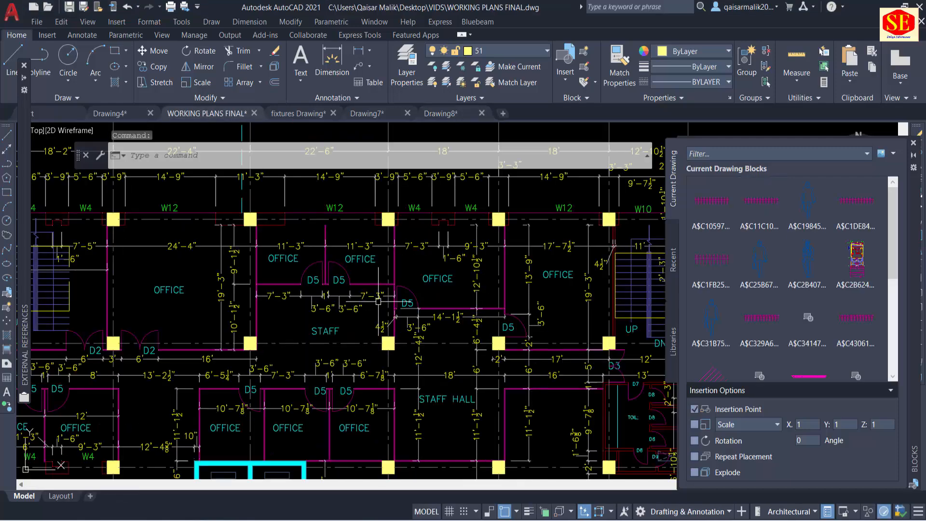
pyautogui.press('Escape')
pyautogui.scroll(4, 355, 279)
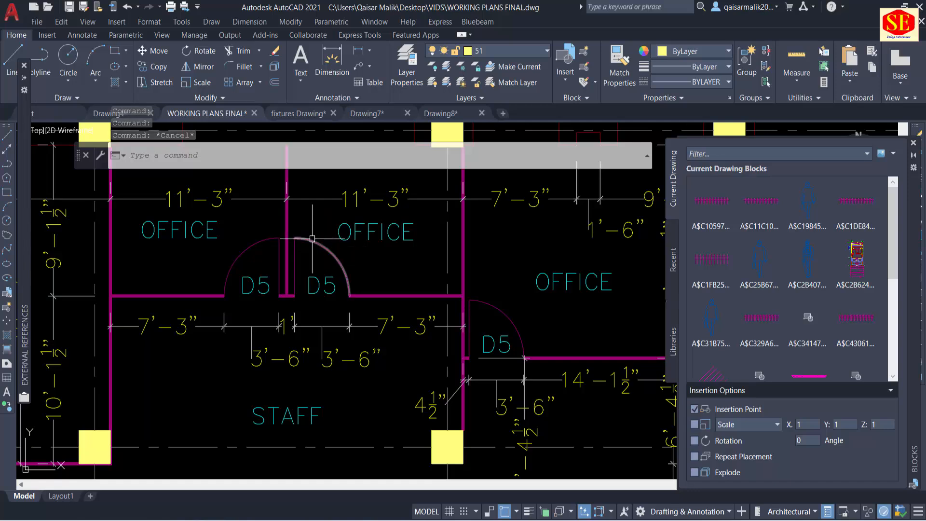
pyautogui.click(321, 247)
pyautogui.press('Escape')
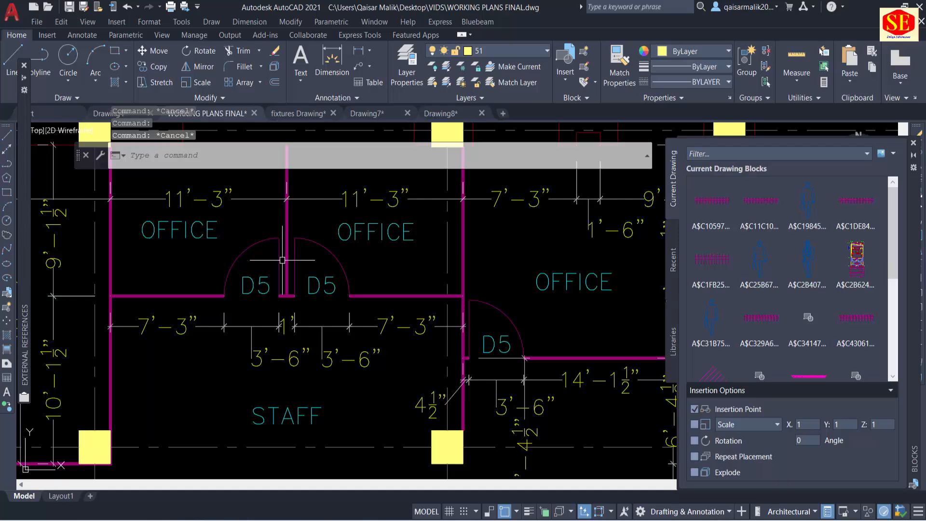
pyautogui.scroll(-4, 282, 260)
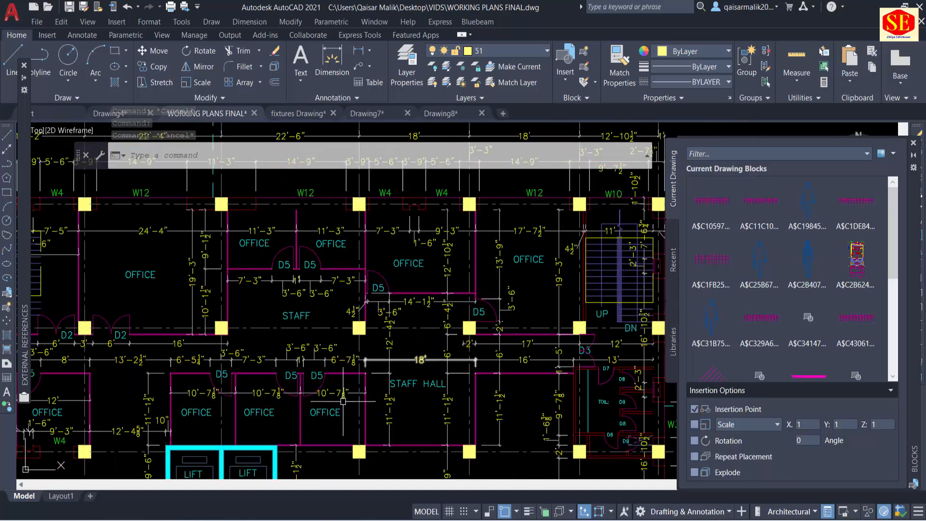
pyautogui.scroll(3, 305, 258)
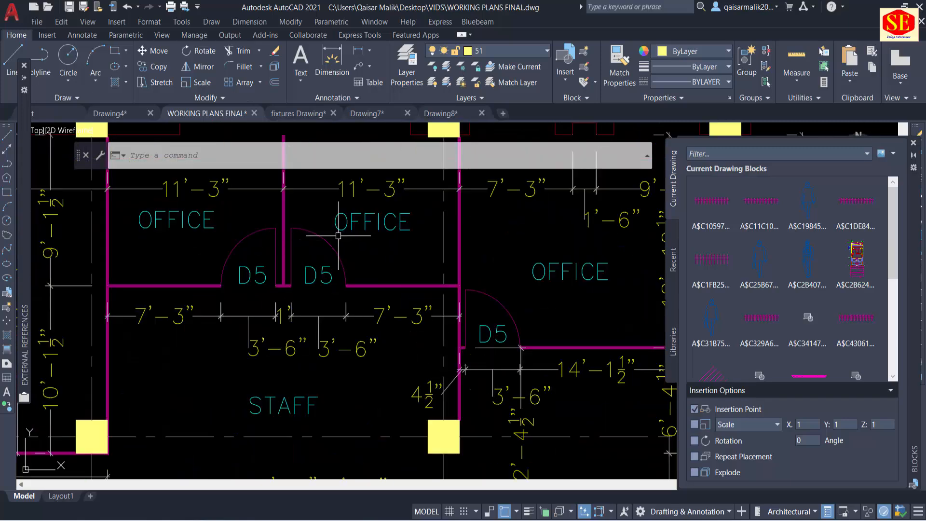
pyautogui.press('Escape')
pyautogui.press('Escape')
# Erase the door arc and leaf at the D5 label of the office to the right of the STAFF room.
pyautogui.click(506, 300)
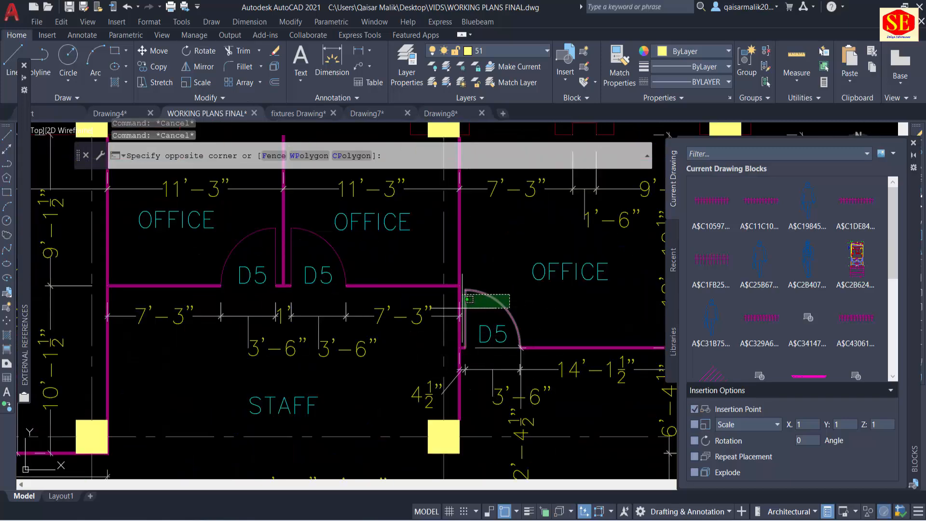
pyautogui.click(465, 307)
pyautogui.press('Escape')
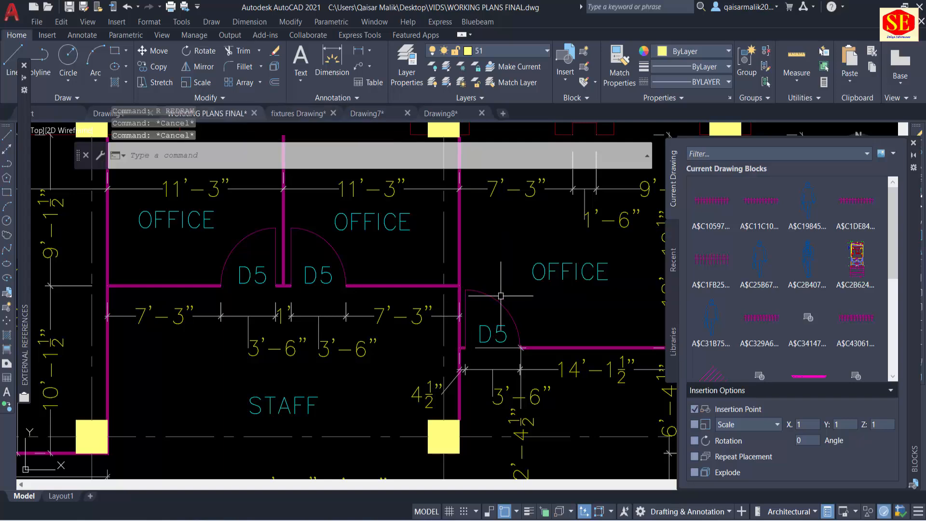
pyautogui.click(501, 305)
pyautogui.click(466, 296)
pyautogui.write('e')
pyautogui.press('Return')
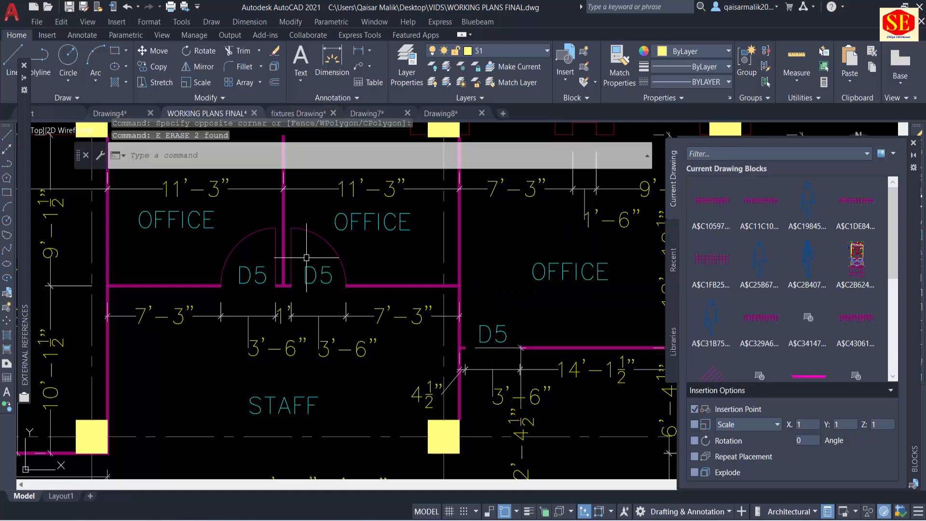
# Copy the right-hand D5 door above the STAFF room from its hinge corner into the empty D5 opening of the adjacent office.
pyautogui.write('qo')
pyautogui.press('Return')
pyautogui.click(345, 215)
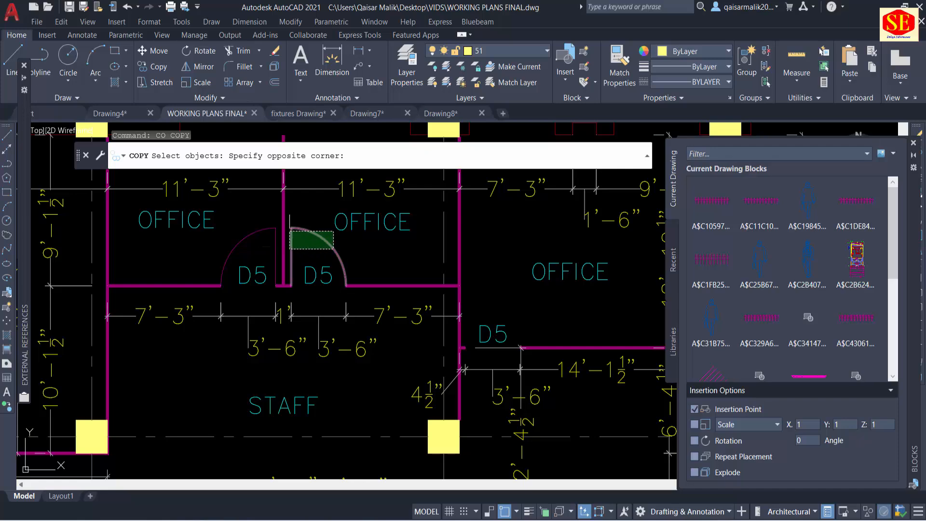
pyautogui.click(289, 286)
pyautogui.press('Return')
pyautogui.click(290, 286)
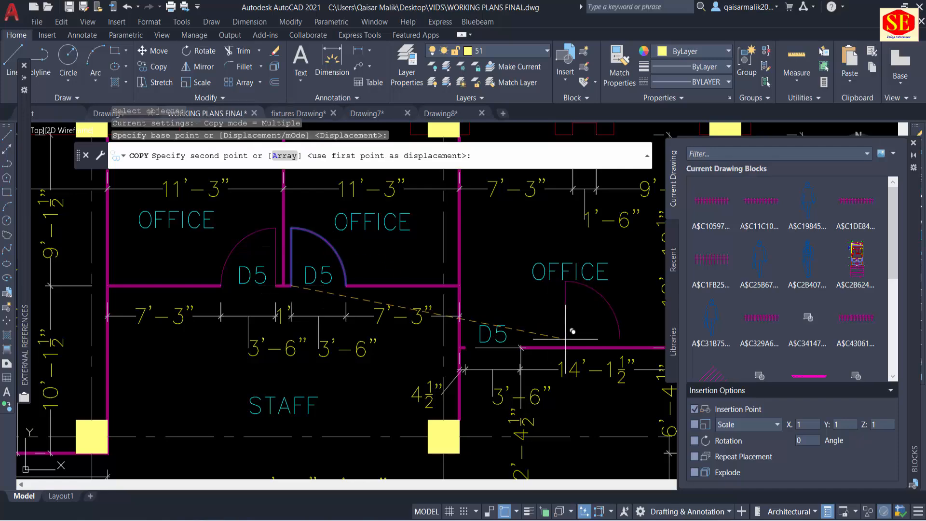
pyautogui.click(466, 347)
pyautogui.press('Escape')
pyautogui.scroll(-2, 313, 261)
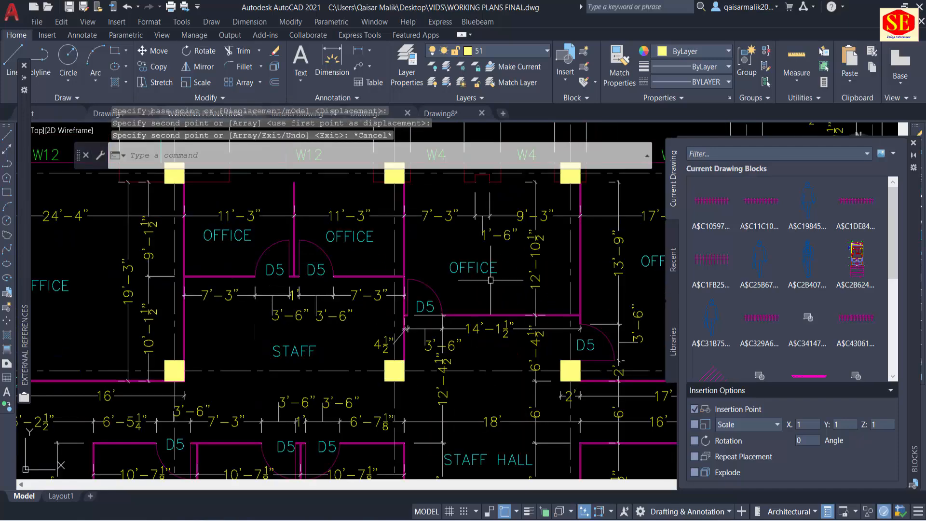
# Browse the blocks defined in the working plans drawing through to the end of the list.
pyautogui.scroll(-3, 695, 247)
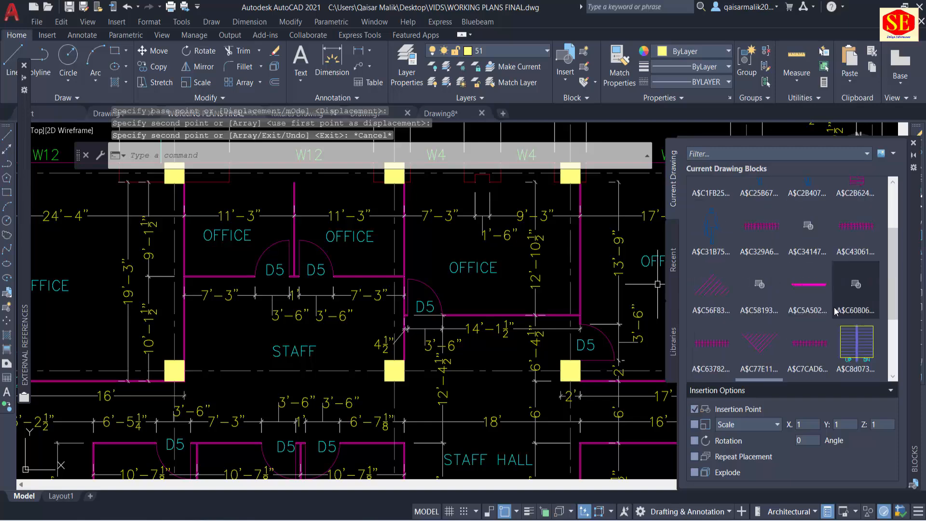
pyautogui.scroll(-1, 779, 346)
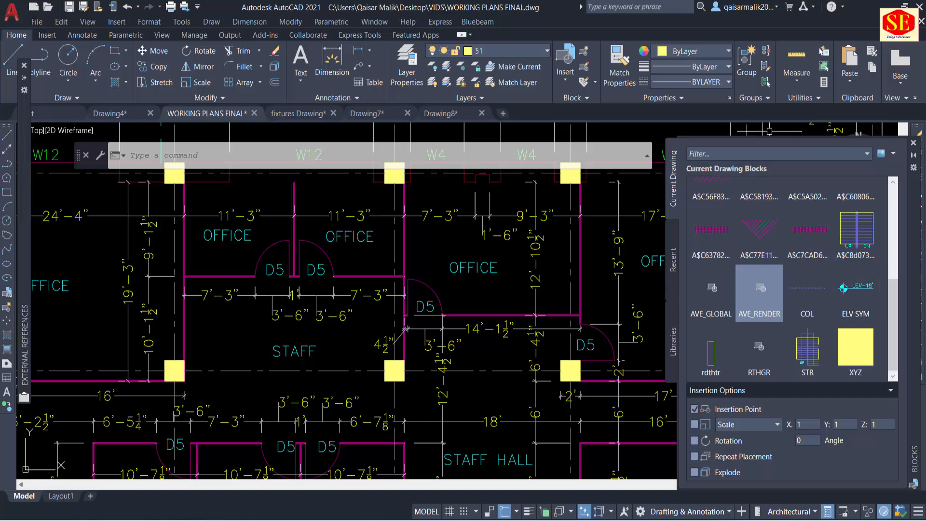
pyautogui.moveTo(570, 329); pyautogui.dragTo(326, 322, button='middle')
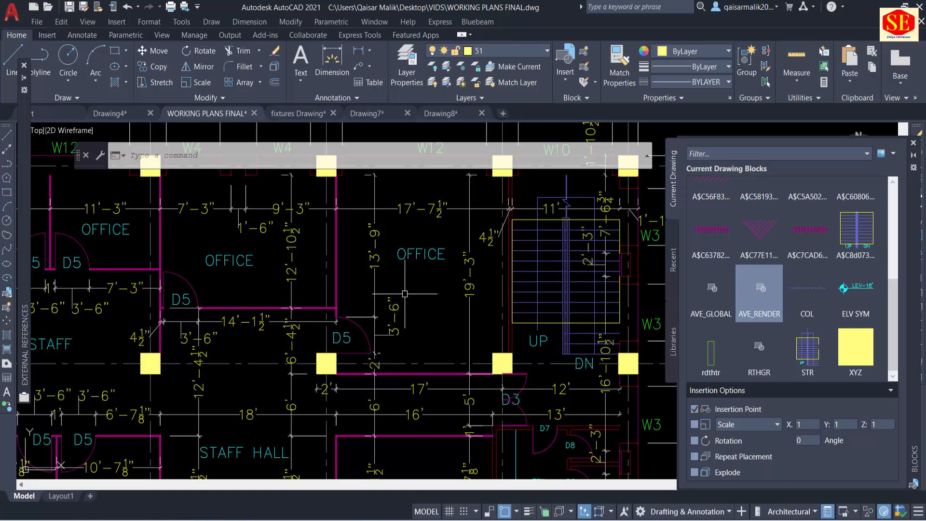
pyautogui.moveTo(253, 268); pyautogui.dragTo(296, 265, button='middle')
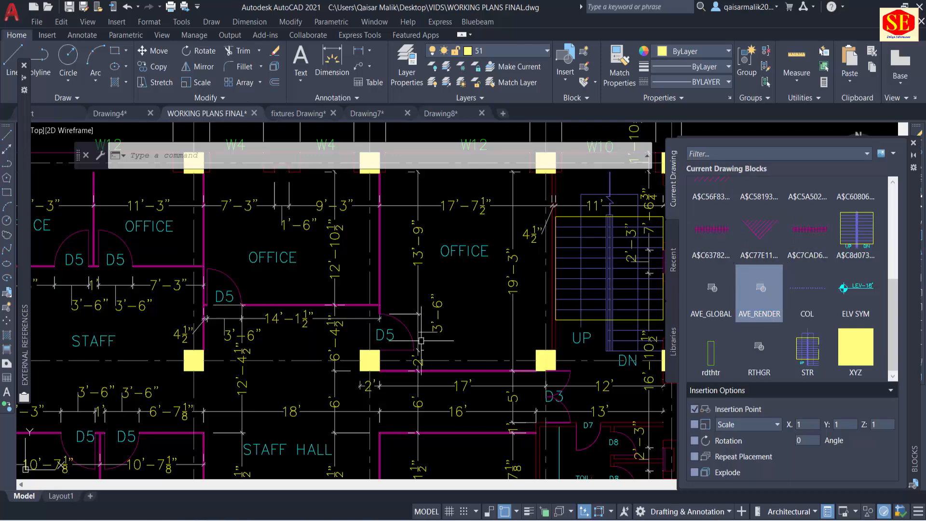
pyautogui.moveTo(797, 223)
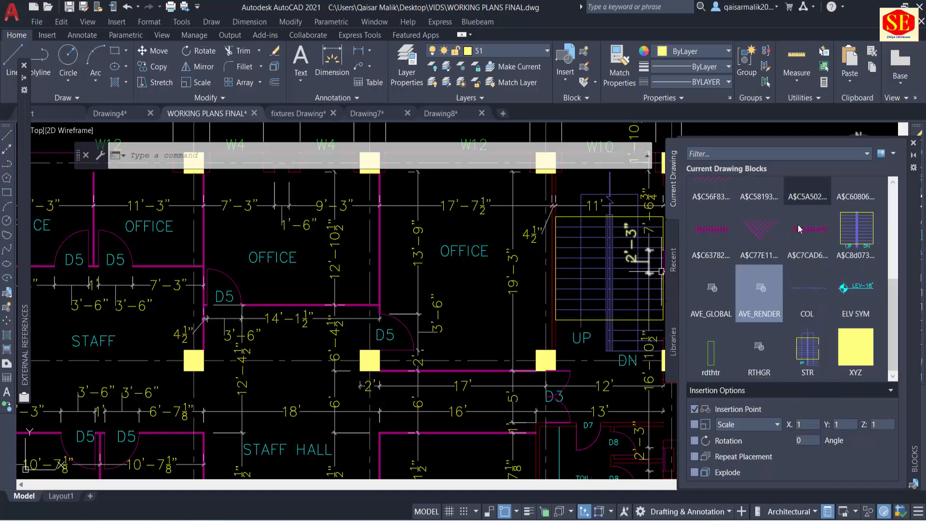
pyautogui.moveTo(772, 255)
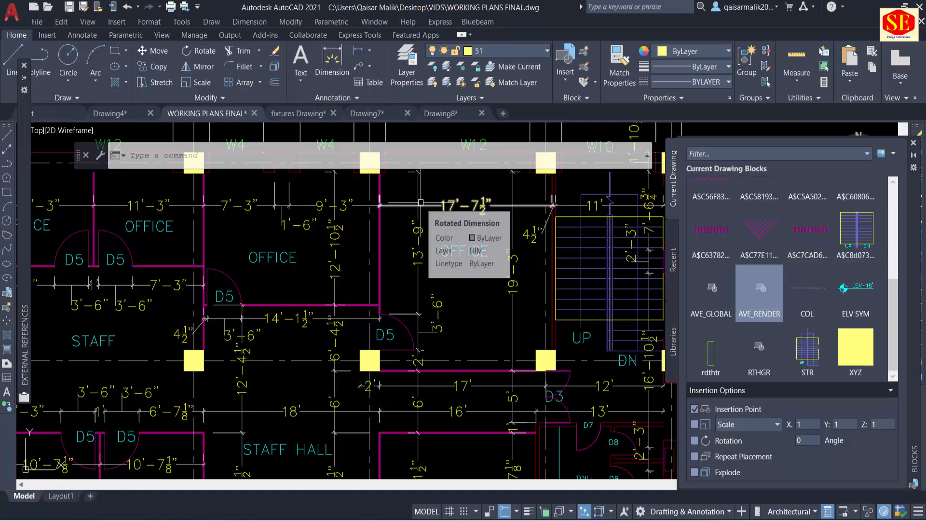
# Open Purge for the working plans drawing and look through its unused item categories from Blocks to Layers.
pyautogui.write('PU')
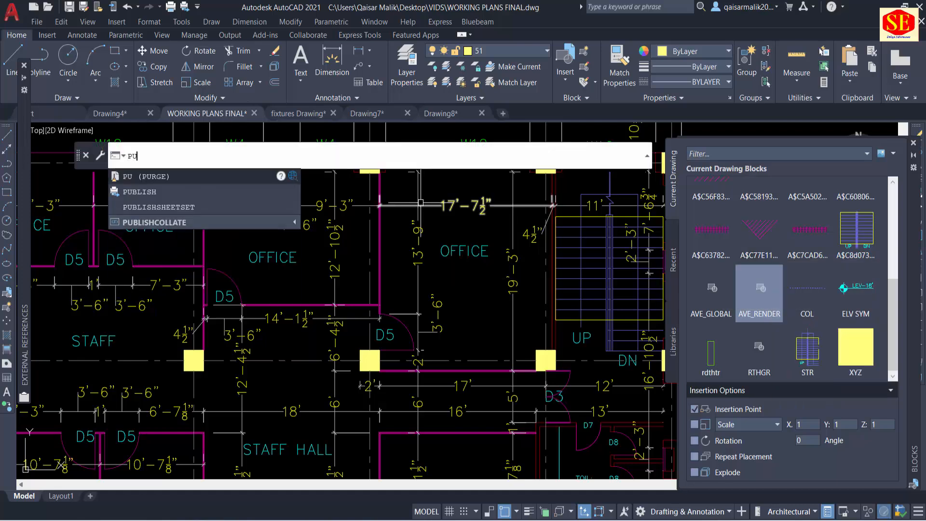
pyautogui.press('Return')
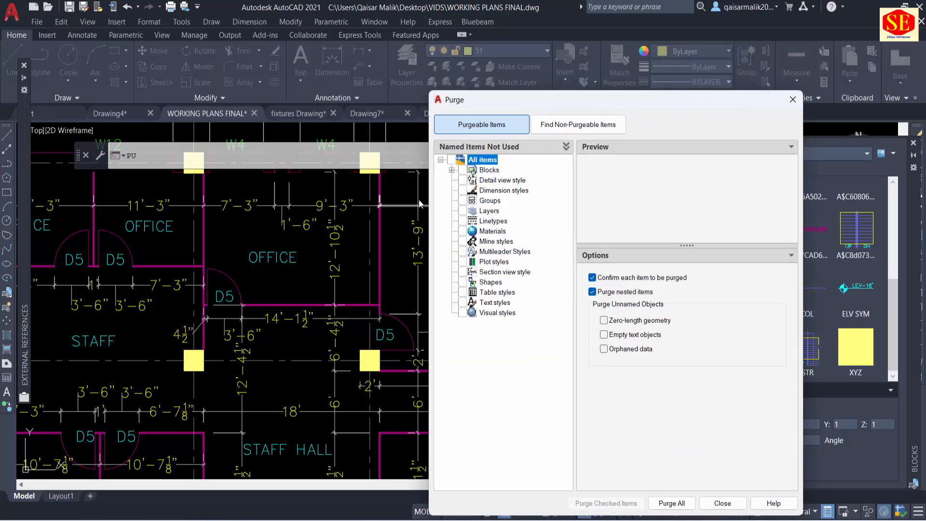
pyautogui.moveTo(500, 100); pyautogui.dragTo(383, 100)
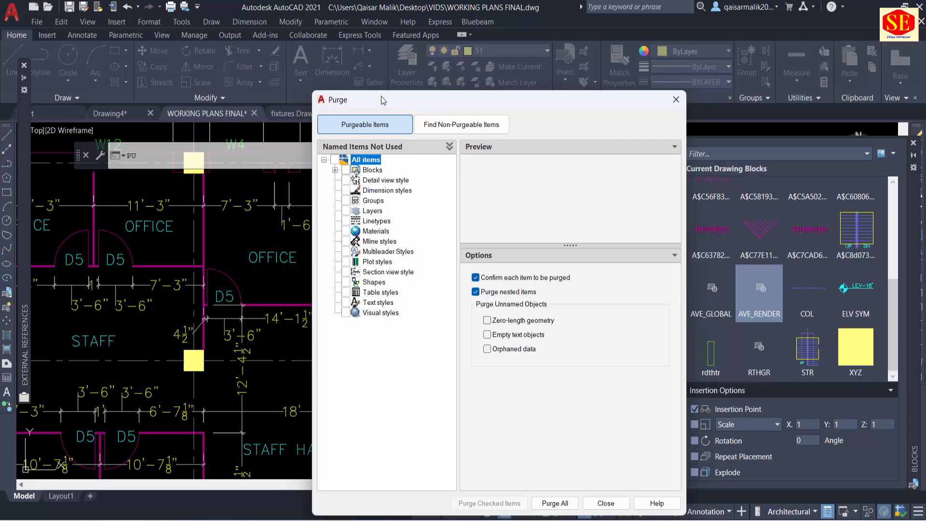
pyautogui.click(373, 171)
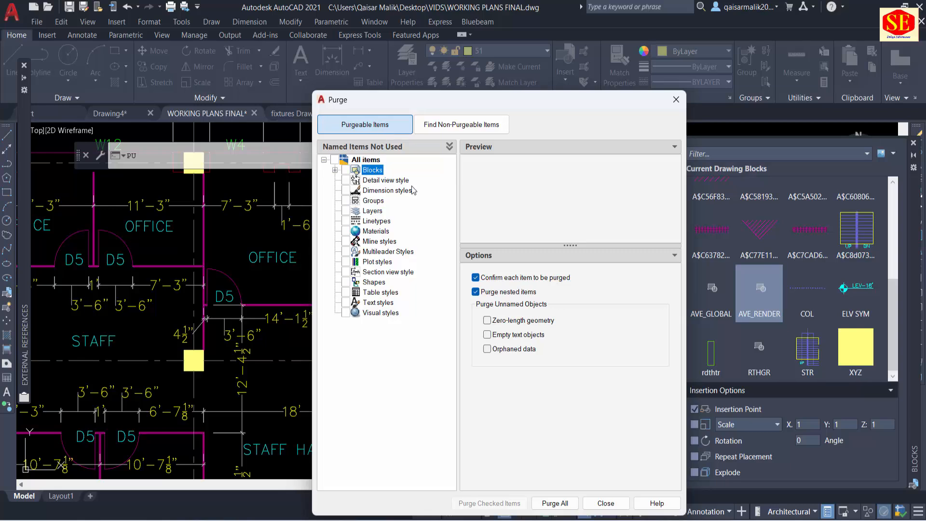
pyautogui.click(376, 183)
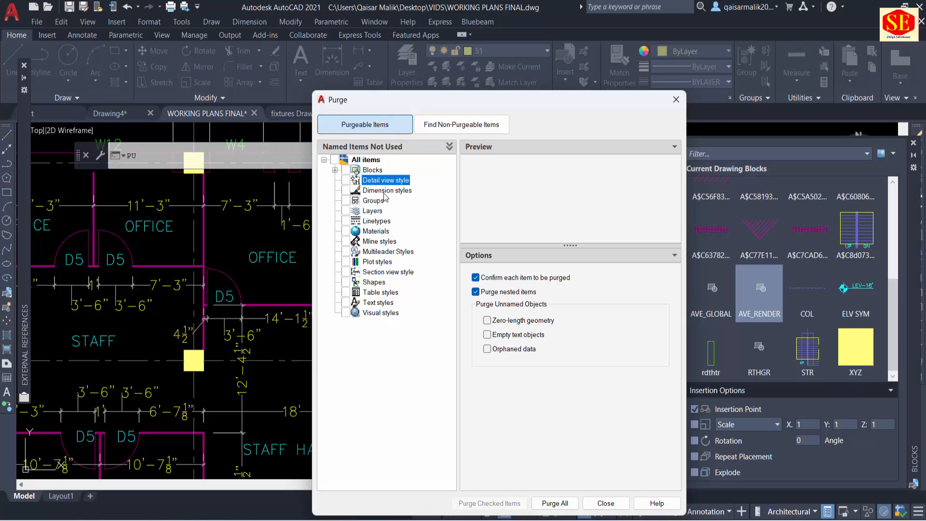
pyautogui.click(384, 193)
pyautogui.click(376, 203)
pyautogui.click(379, 211)
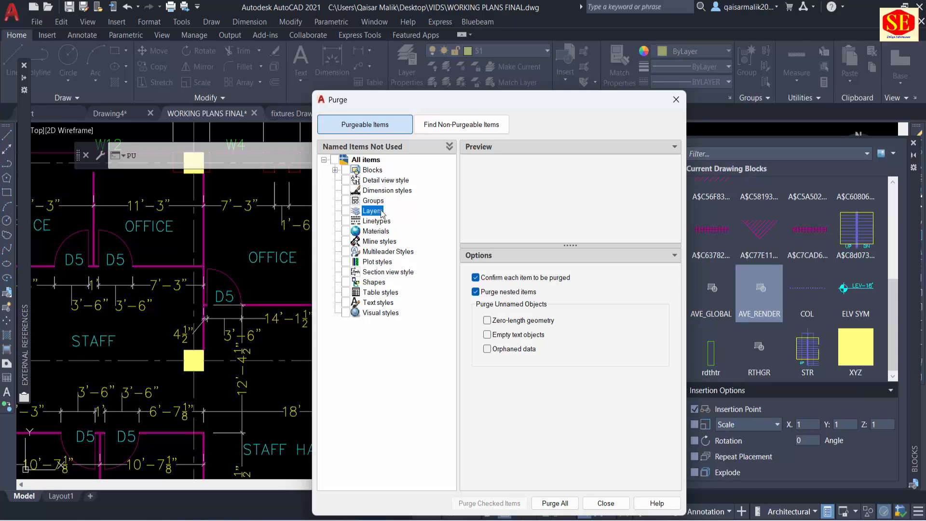
pyautogui.click(555, 503)
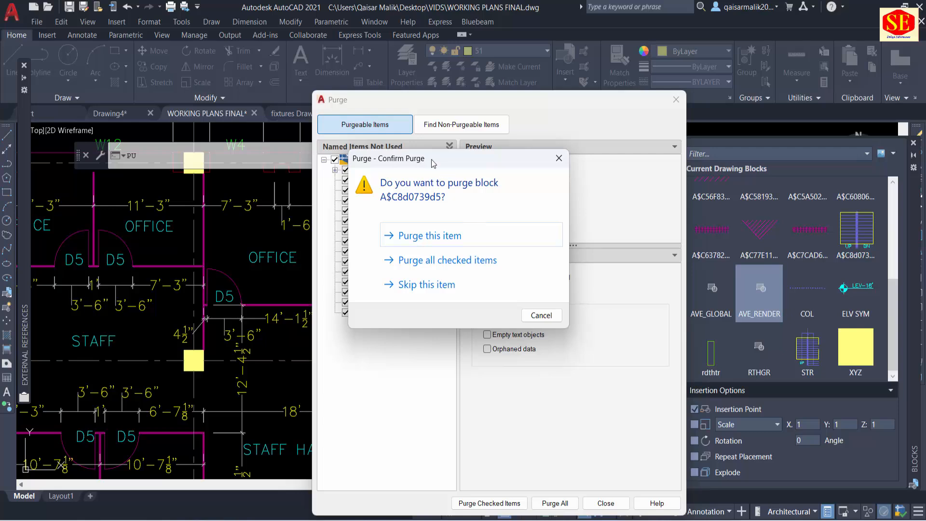
pyautogui.moveTo(433, 164); pyautogui.dragTo(557, 173)
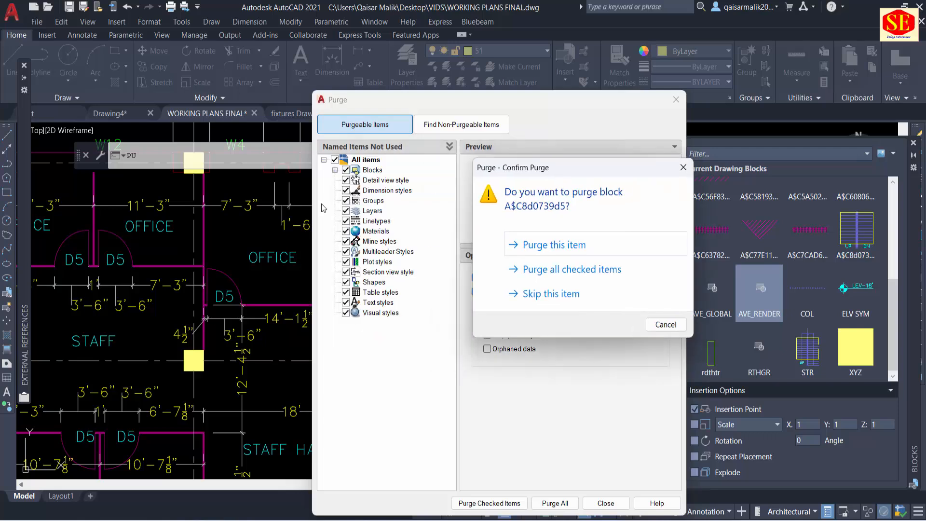
pyautogui.click(665, 324)
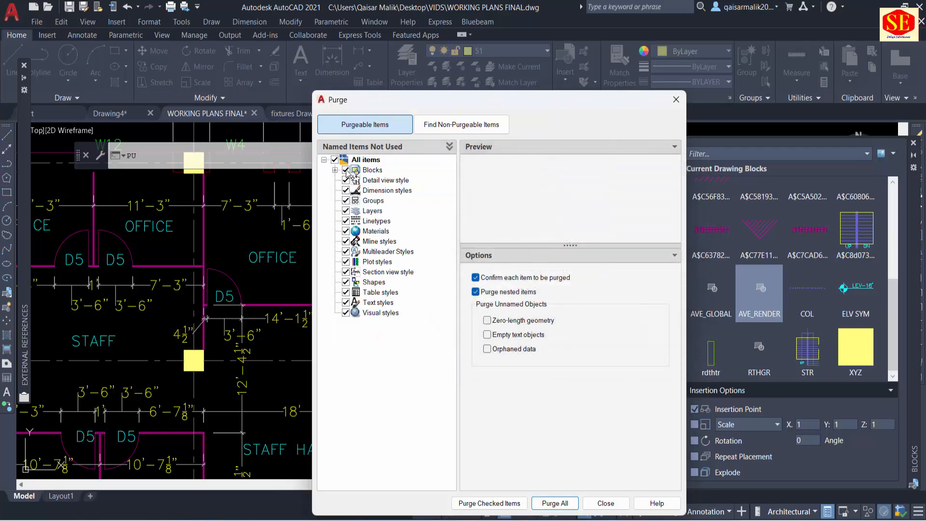
# Clear every checked category in the purge list and leave only Blocks checked.
pyautogui.click(345, 170)
pyautogui.click(345, 180)
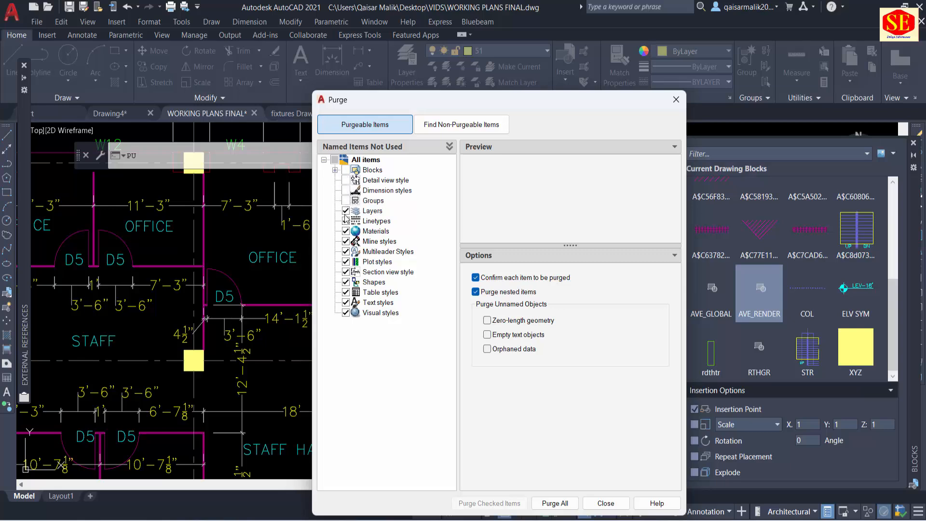
pyautogui.click(346, 231)
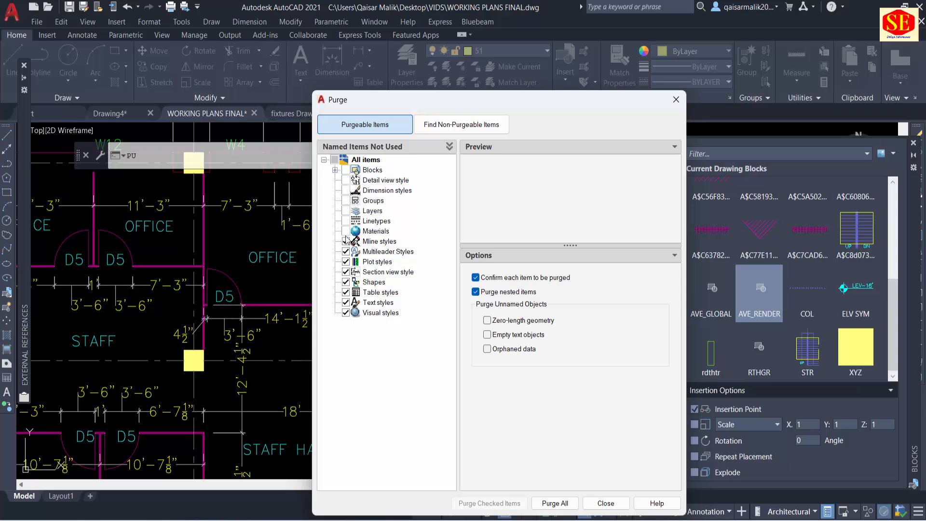
pyautogui.click(345, 262)
pyautogui.click(345, 292)
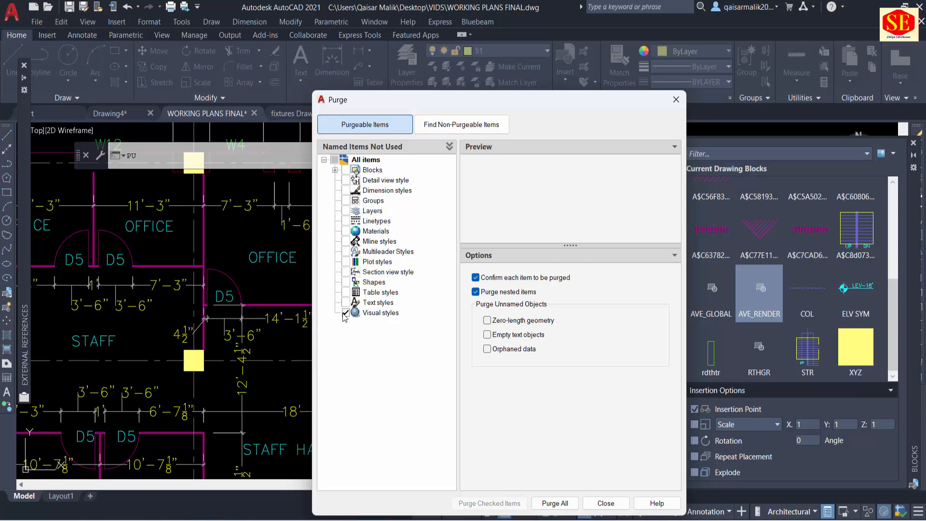
pyautogui.click(346, 313)
pyautogui.click(346, 170)
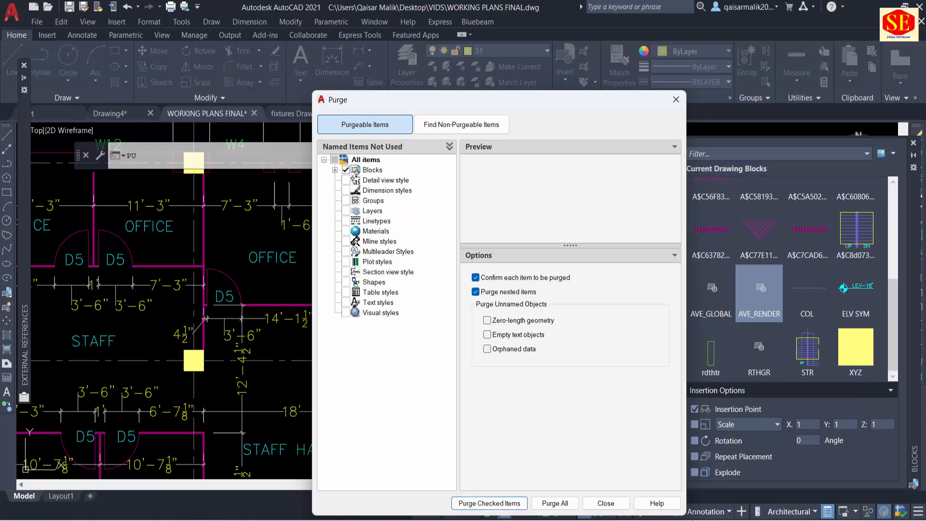
# Purge all unused items from the drawing, approving all checked items at once, and close Purge.
pyautogui.click(576, 505)
pyautogui.click(463, 261)
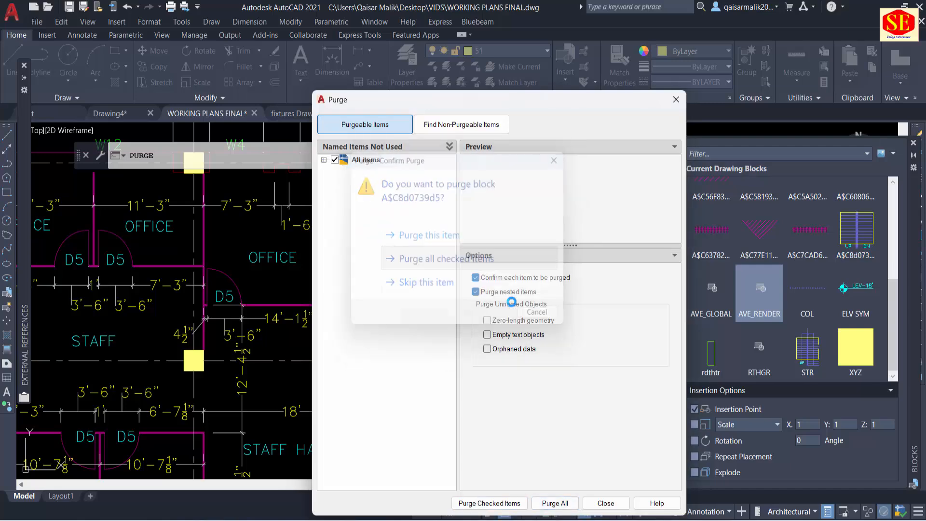
pyautogui.click(604, 503)
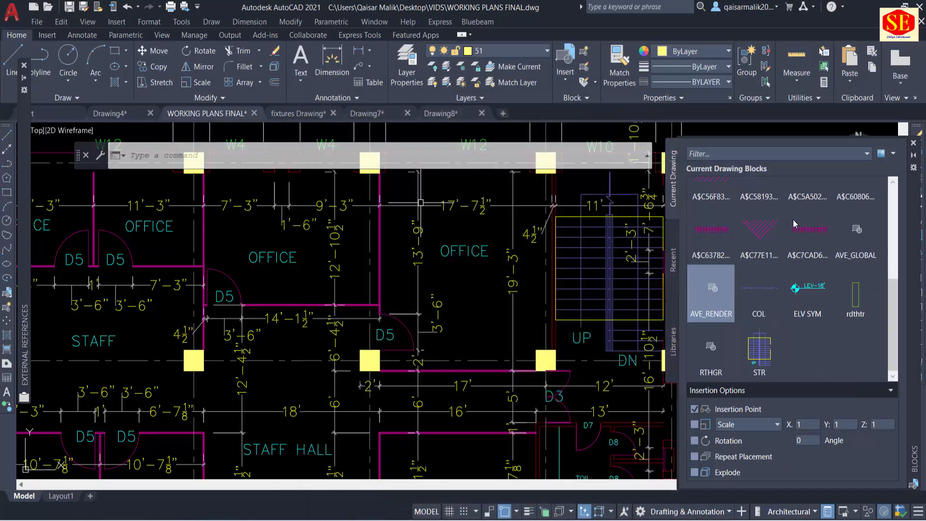
# Review the blocks left in the working plans drawing and examine the overall floor plan.
pyautogui.scroll(5, 773, 242)
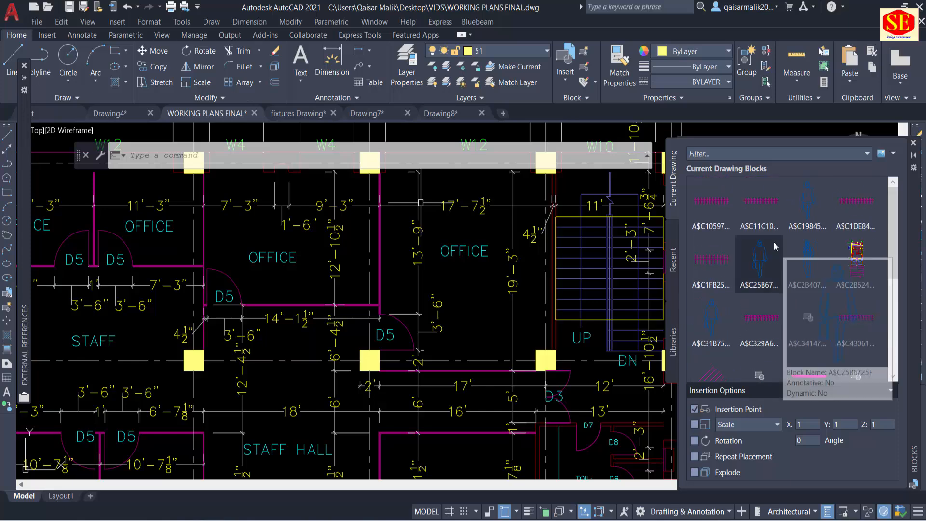
pyautogui.scroll(-4, 407, 290)
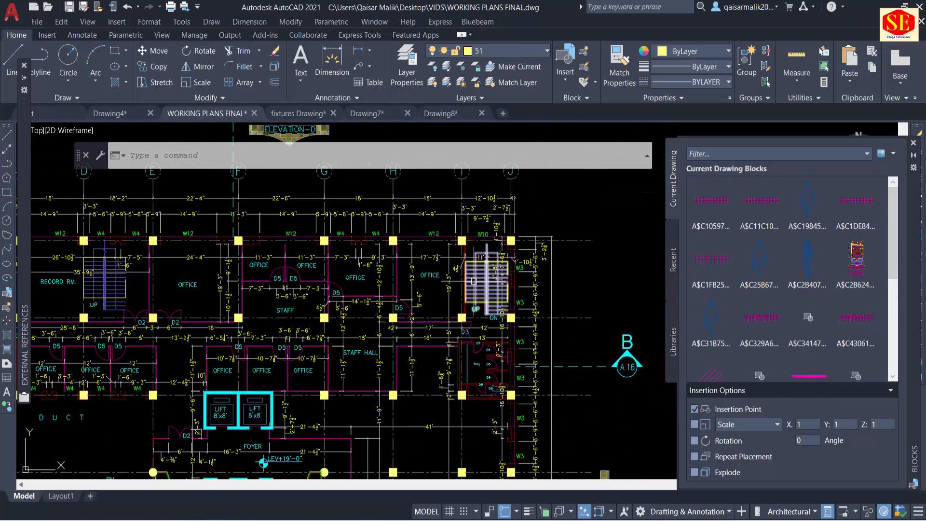
pyautogui.scroll(-2, 474, 281)
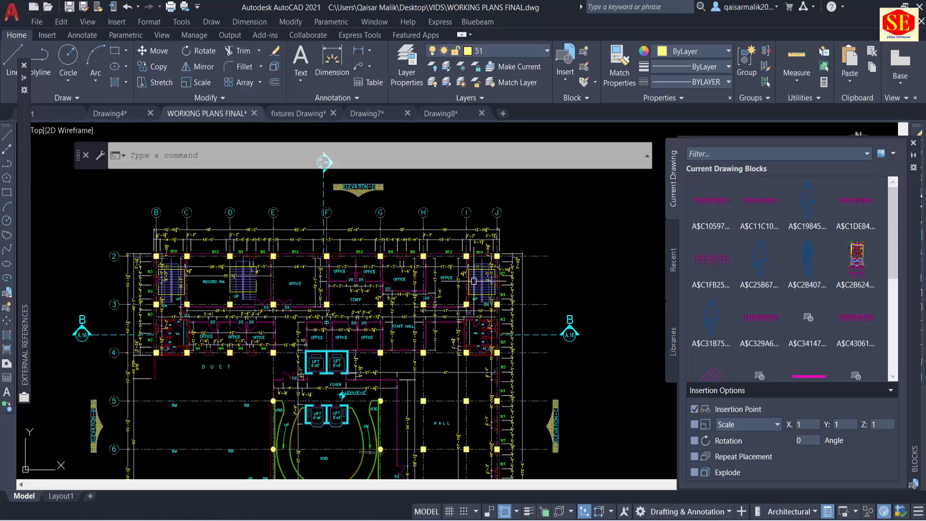
# Switch to the fixtures Drawing and look over all its symbol sheets and its block list.
pyautogui.click(298, 113)
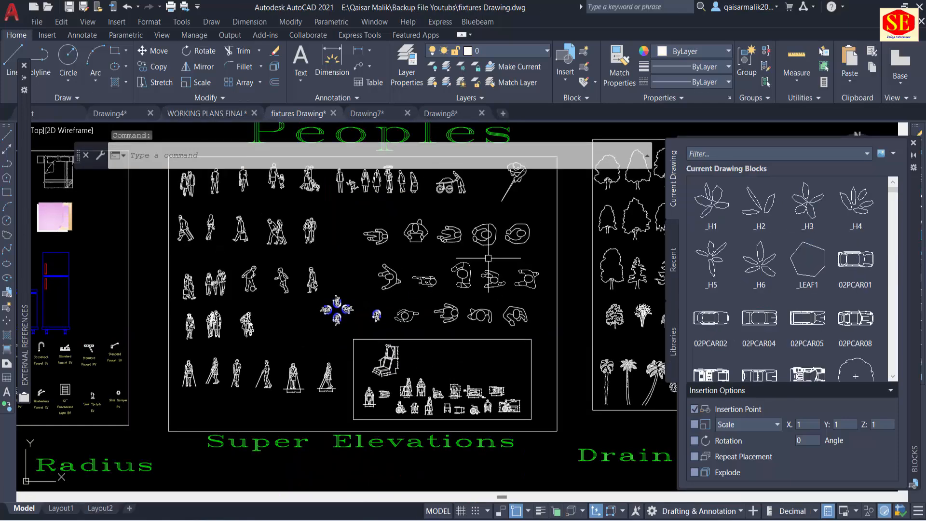
pyautogui.scroll(-8, 488, 258)
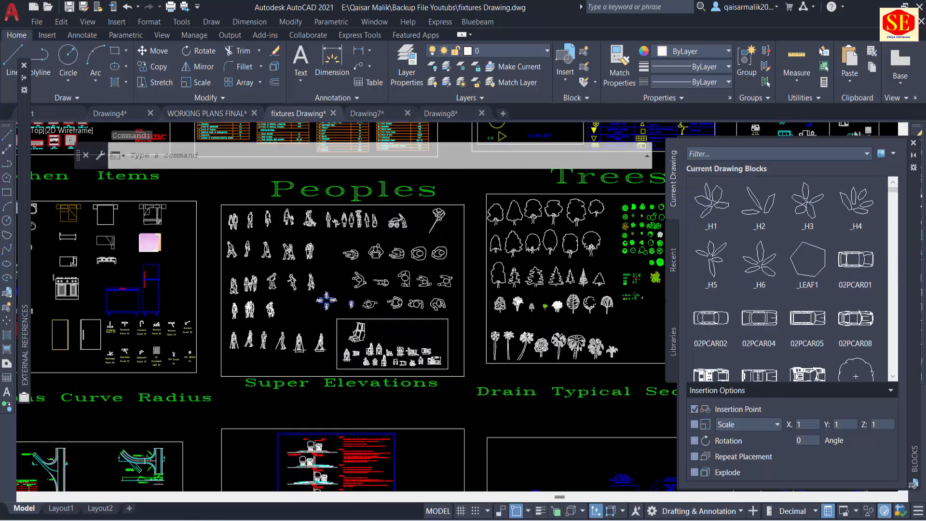
pyautogui.scroll(-3, 830, 285)
pyautogui.scroll(-5, 831, 284)
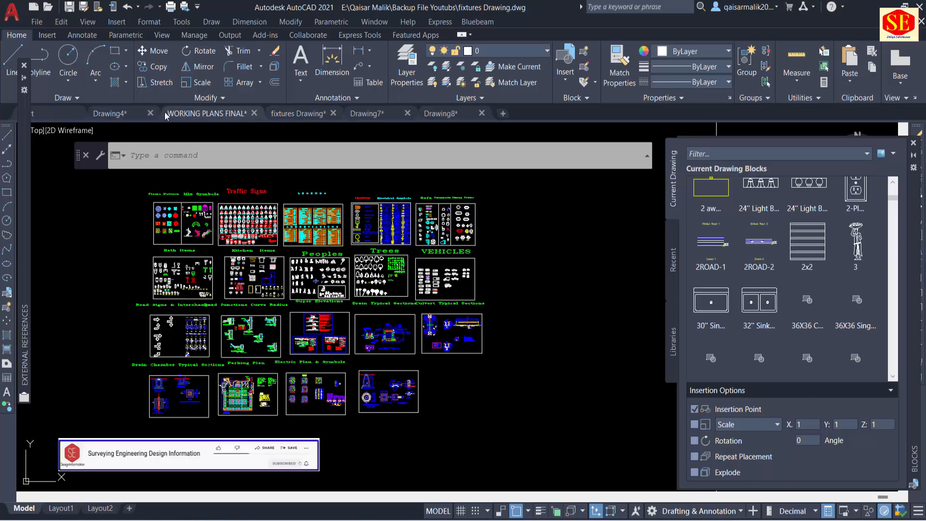
# Return to WORKING PLANS FINAL to browse its block list, and switch back to the fixtures Drawing.
pyautogui.click(207, 114)
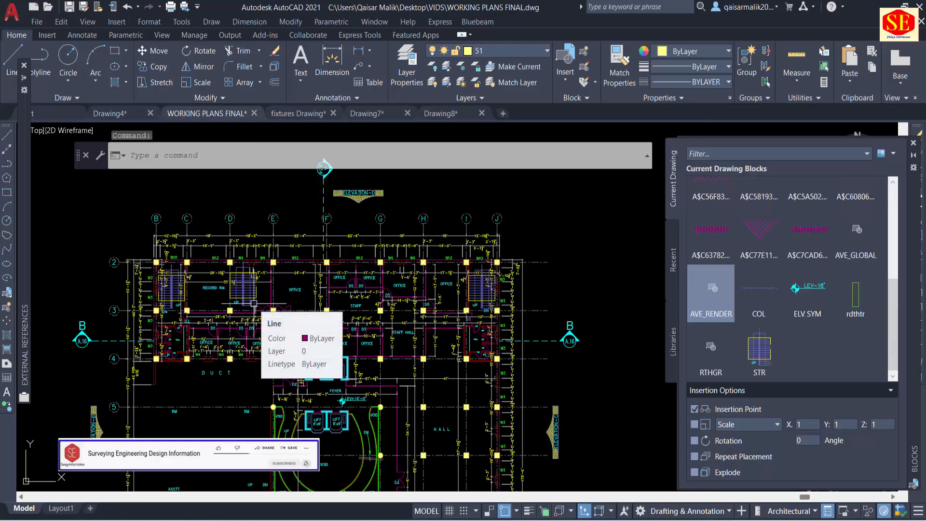
pyautogui.scroll(3, 817, 258)
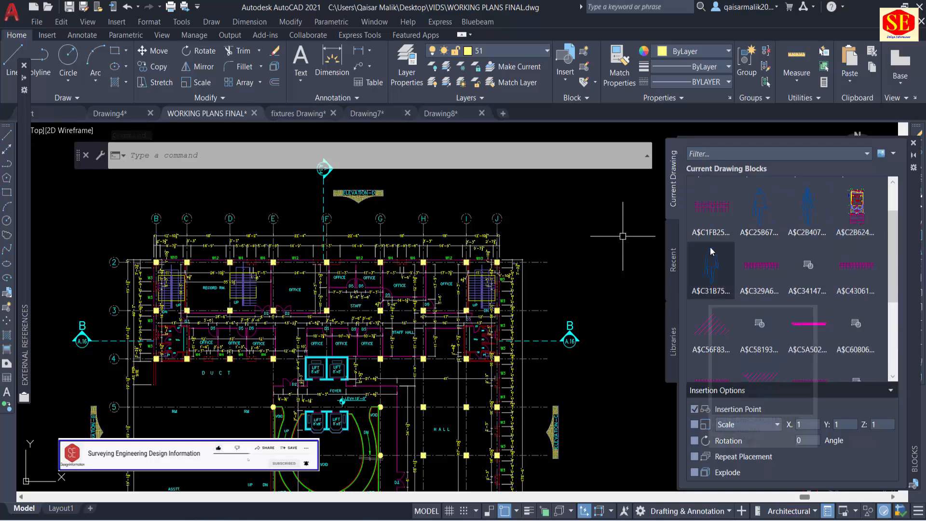
pyautogui.click(304, 115)
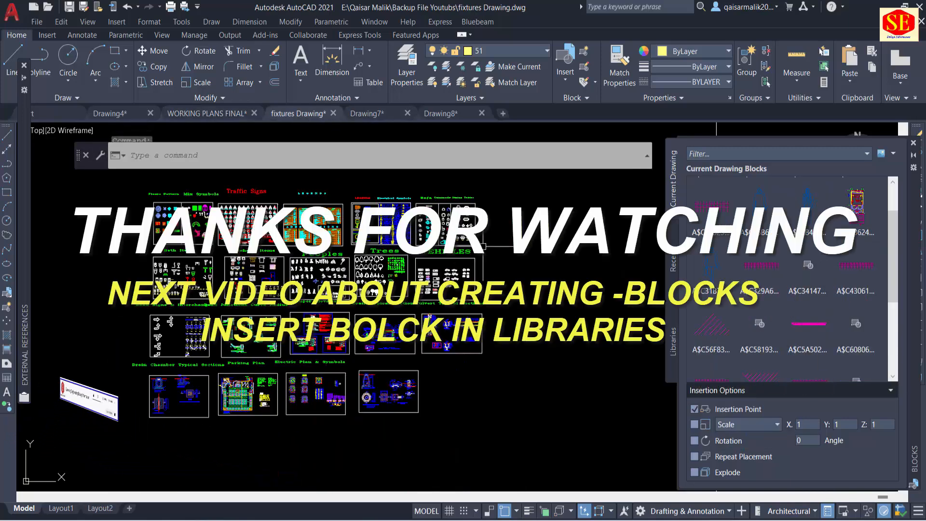